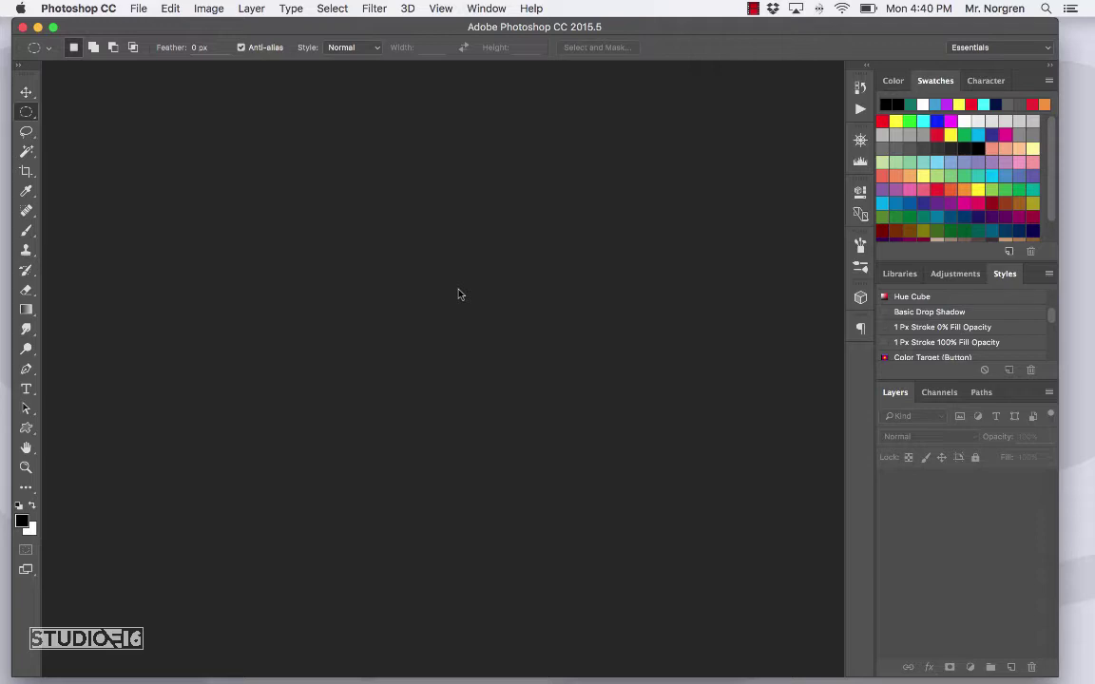
Step: Start a new 5 × 5 inch, 300 ppi document with a white background
key("super+n")
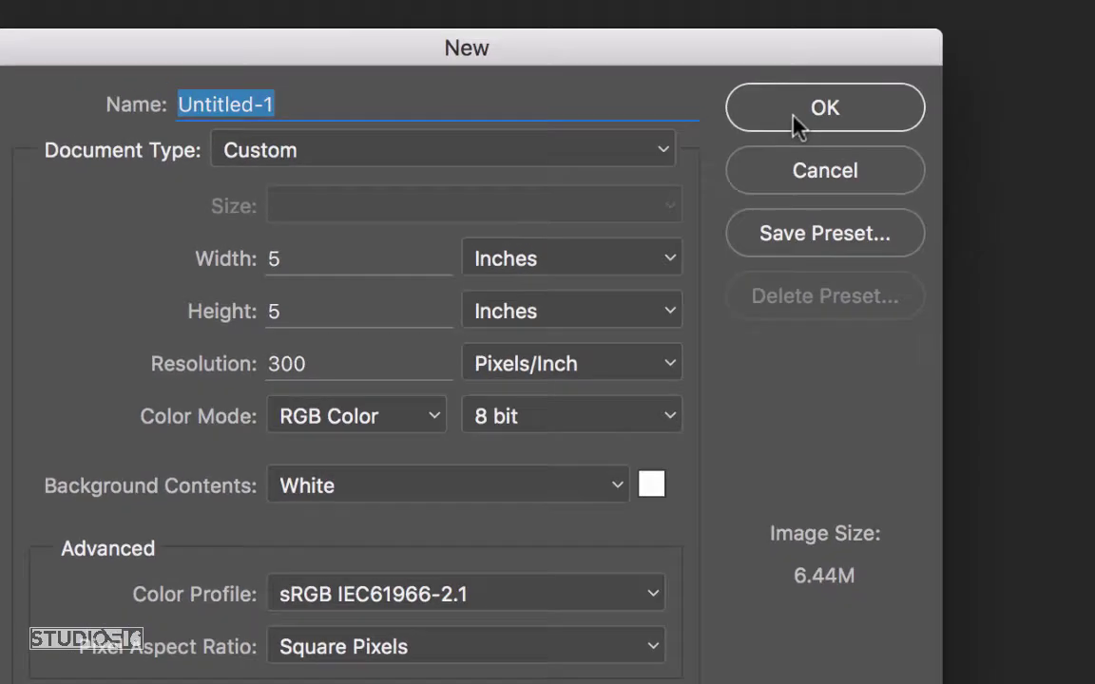
Step: Create the blank 5 × 5 inch Untitled-1 document
left_click(799, 119)
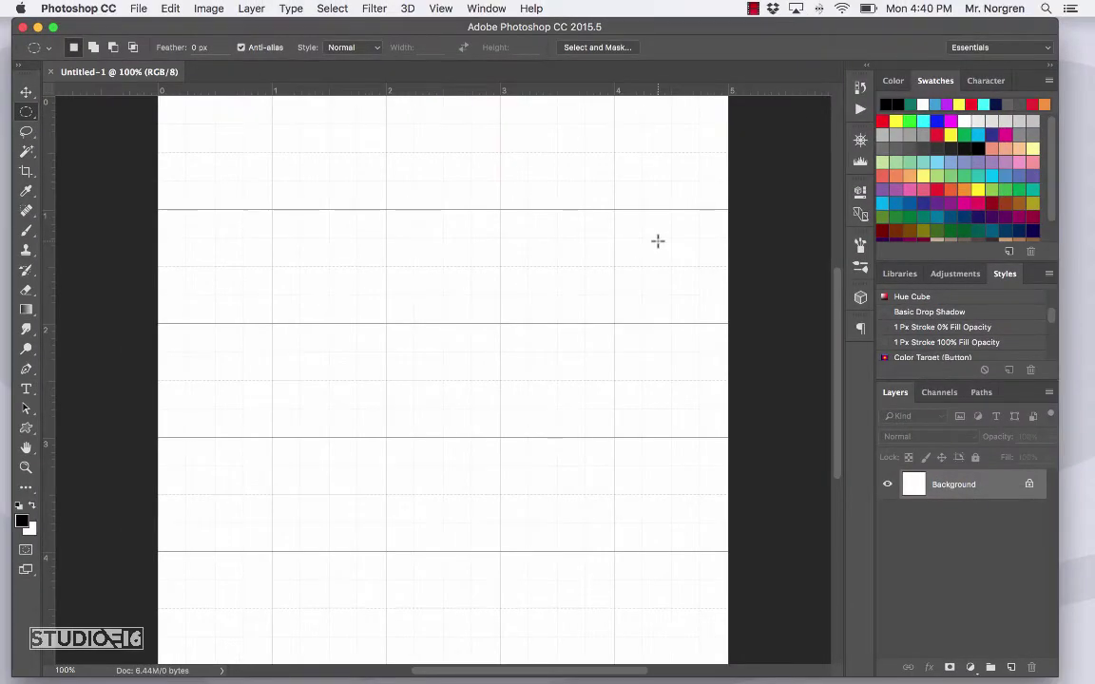
scroll(491, 181, "up", 3)
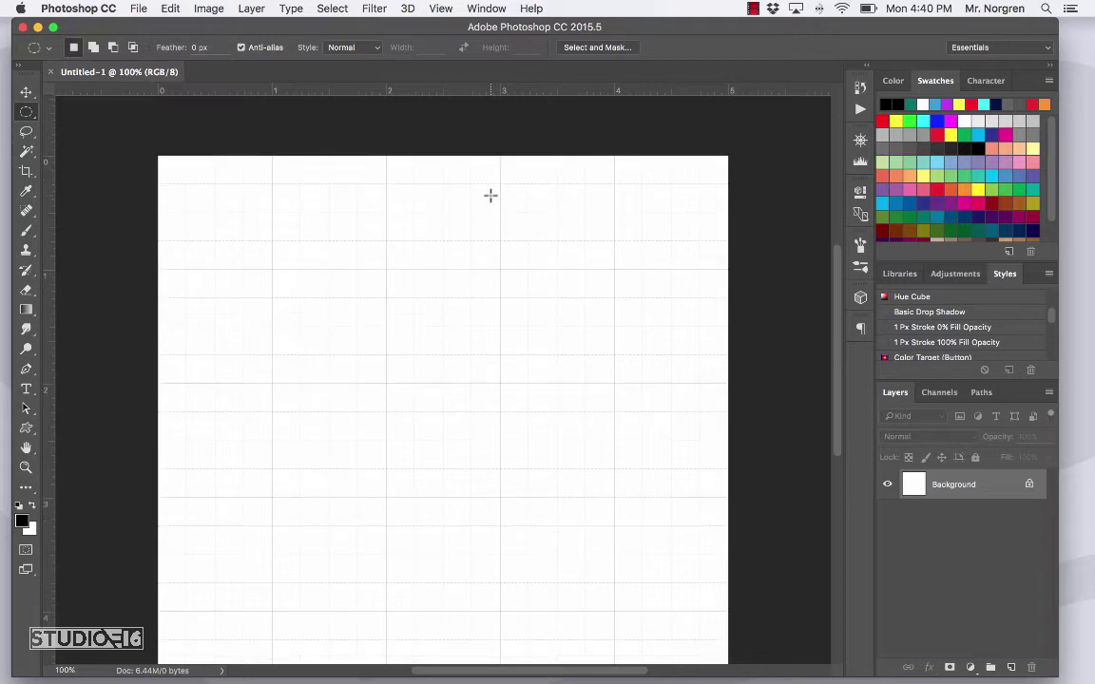
scroll(491, 195, "down", 2)
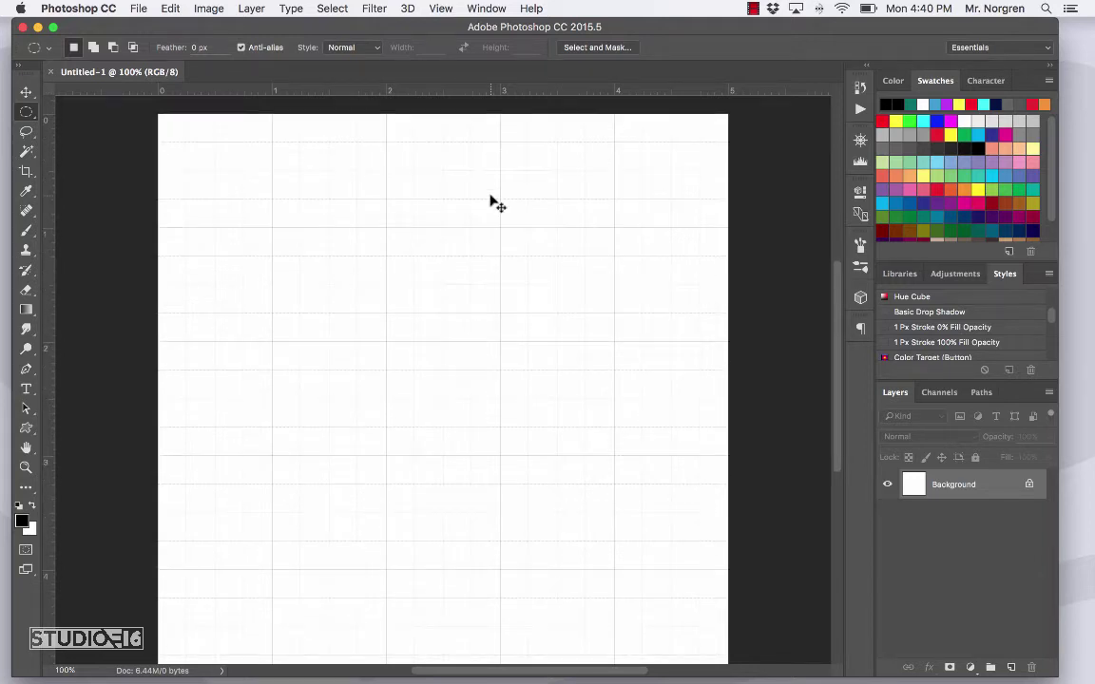
Step: Toggle the canvas grid on and off, leaving it hidden
key("super+apostrophe")
scroll(466, 157, "down", 12)
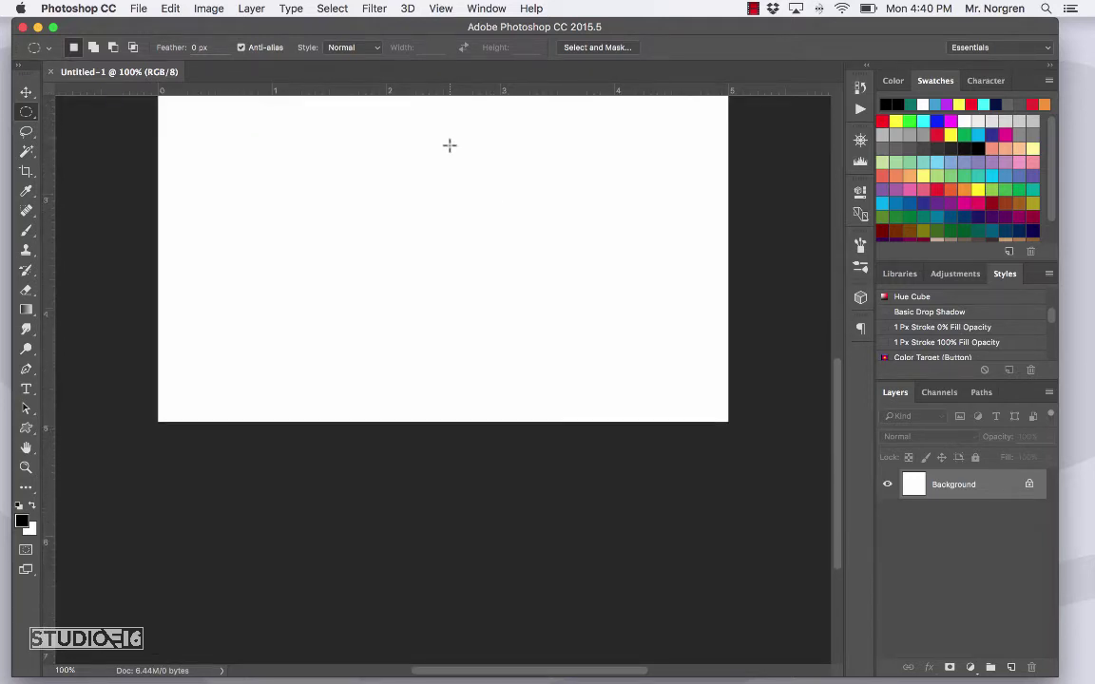
scroll(450, 145, "up", 14)
scroll(450, 145, "down", 3)
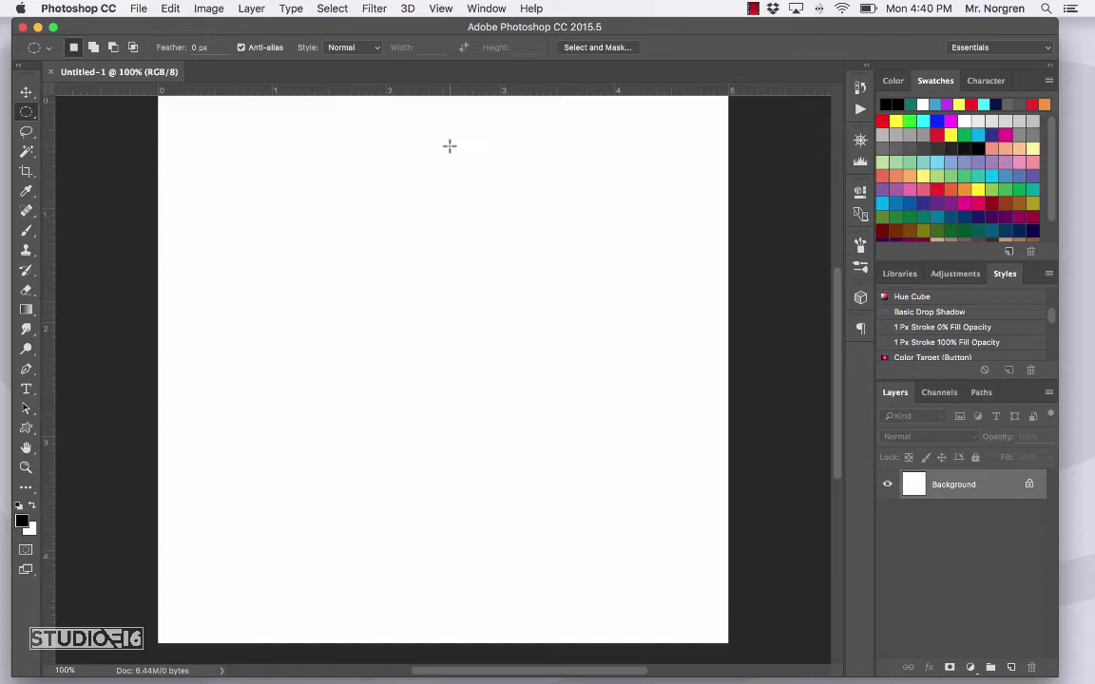
left_click(444, 11)
mouse_move(504, 270)
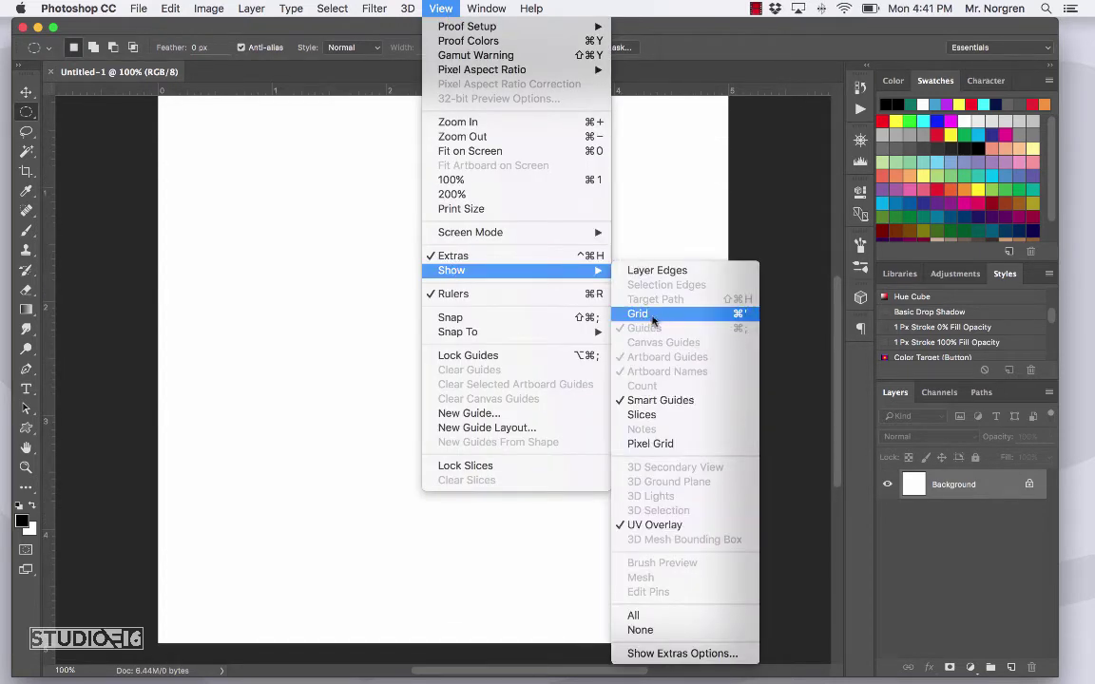
left_click(725, 314)
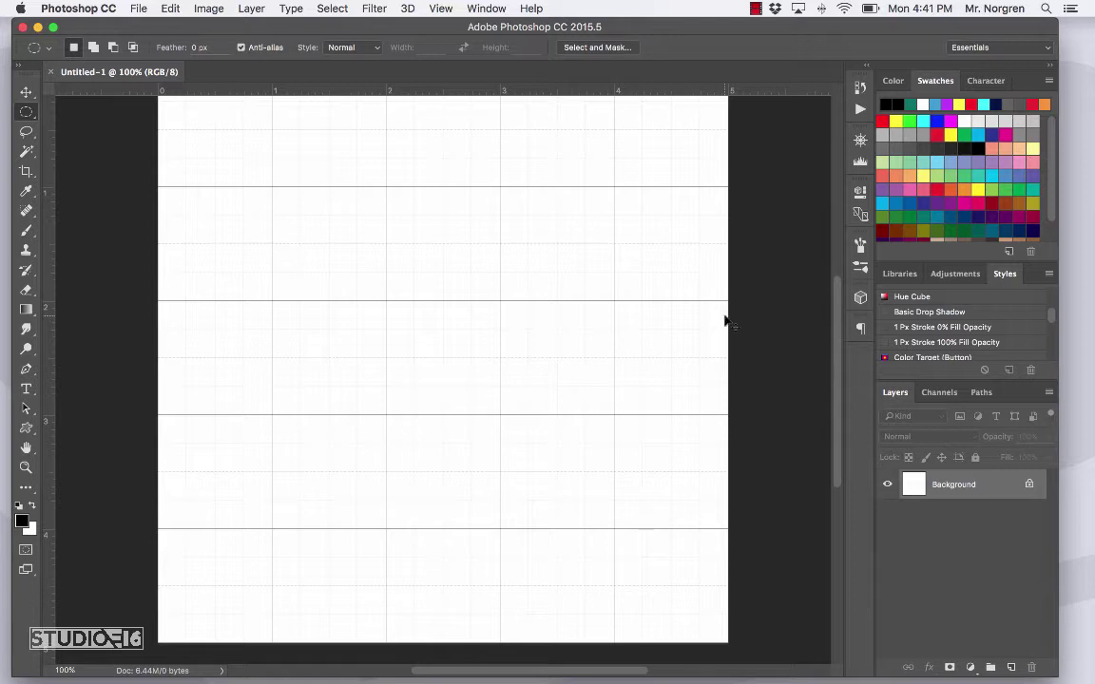
key("super+apostrophe")
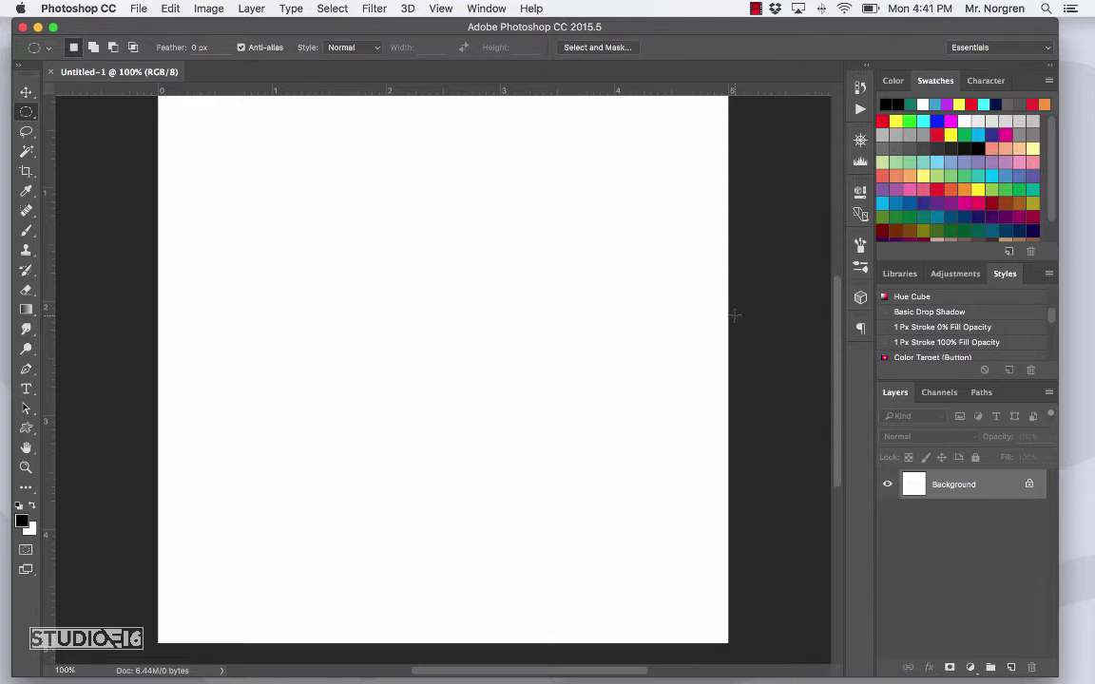
Step: Show the grid and try a test elliptical selection, then clear it
key("super+apostrophe")
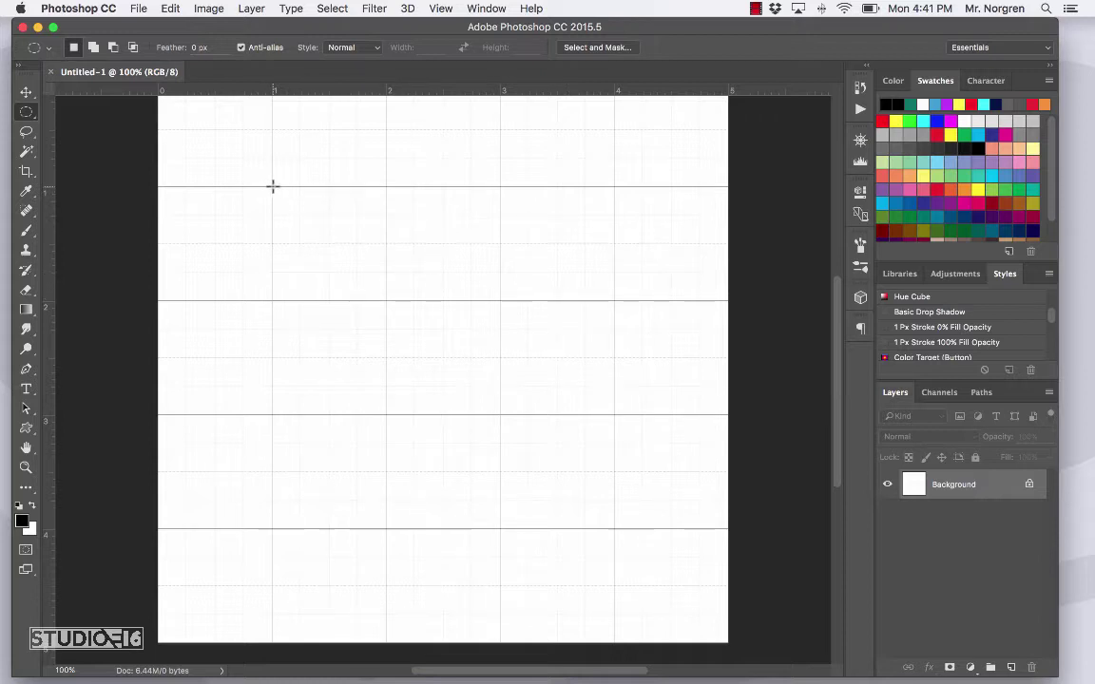
left_click_drag(271, 187, 531, 403)
key("super+d")
Step: Switch to the Rectangular Marquee and select a 3-inch square for the camera body
key("shift+m")
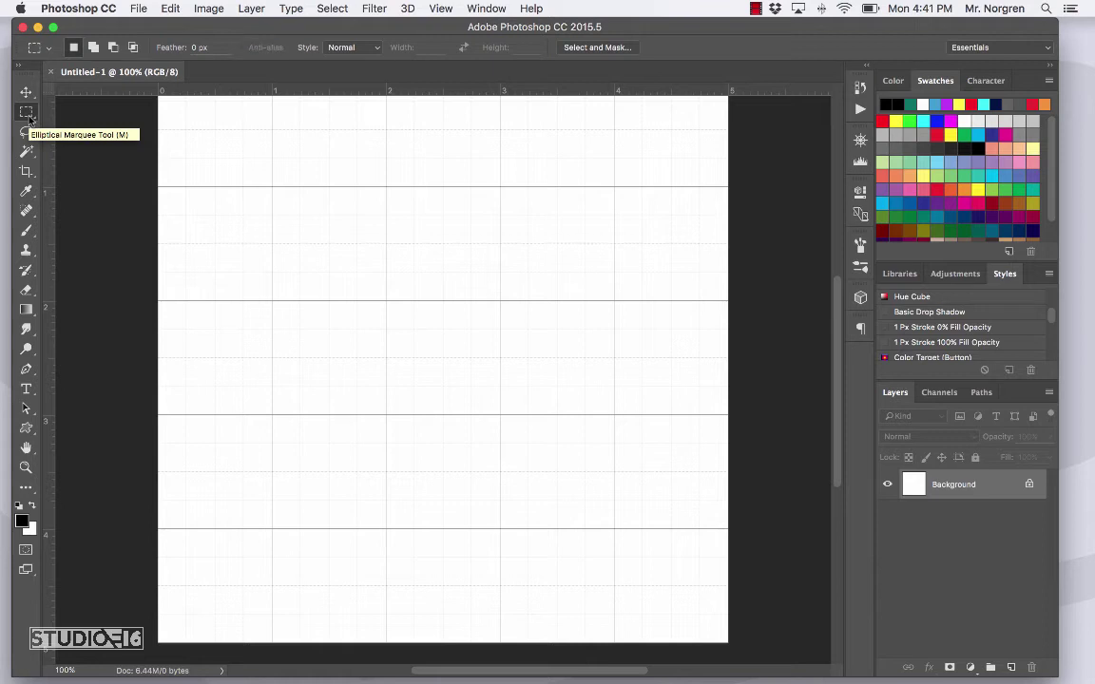
key("shift+m")
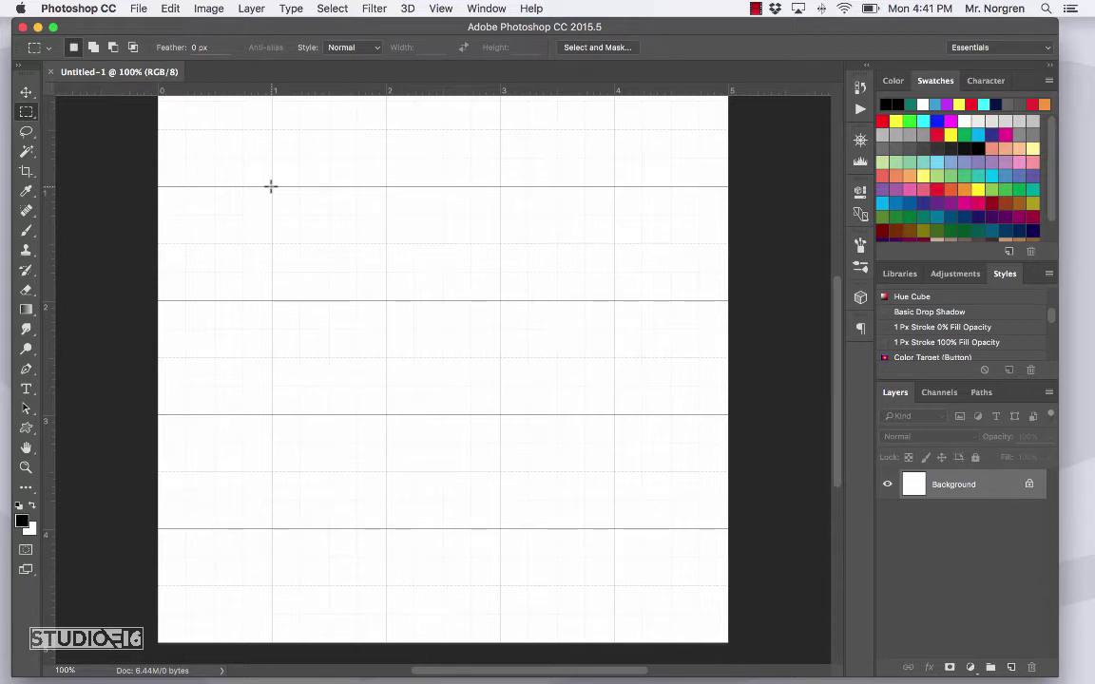
left_click_drag(271, 188, 614, 528)
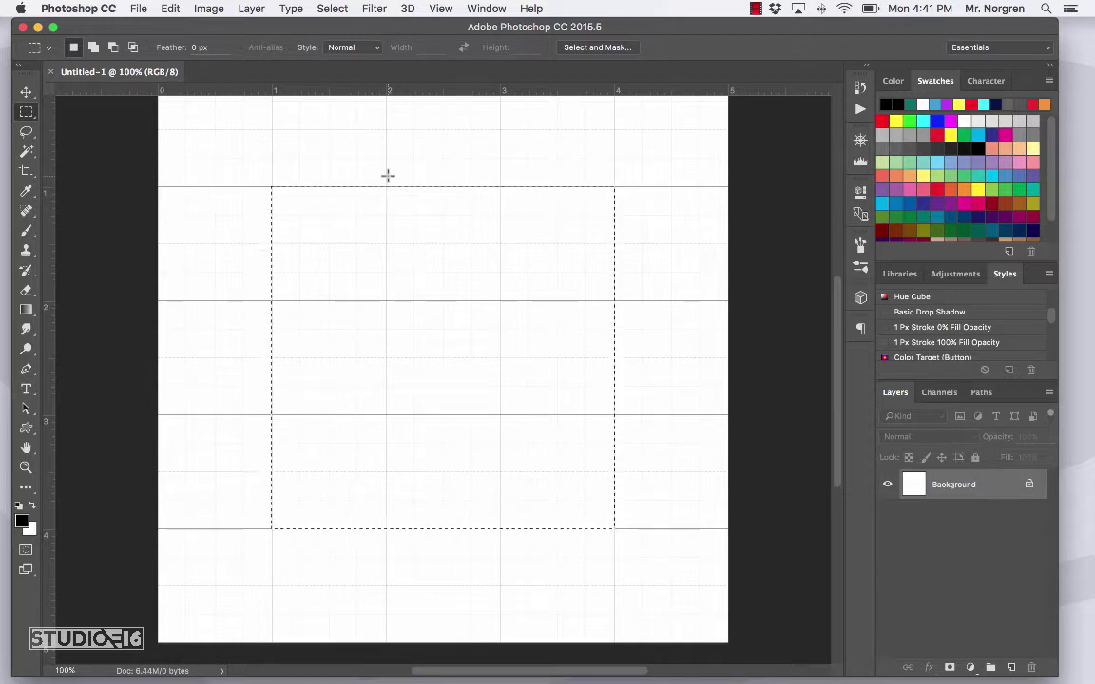
Step: Add a small tab above the square and subtract a 1.5-inch circle from its centre
key("shift")
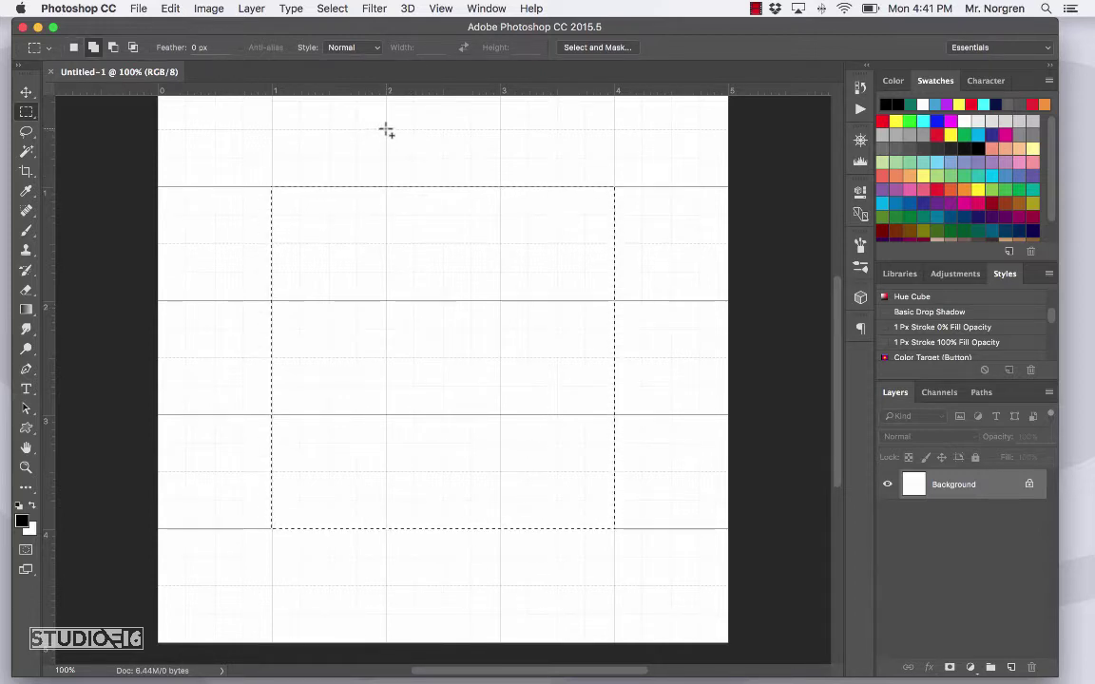
left_click_drag(386, 131, 500, 220)
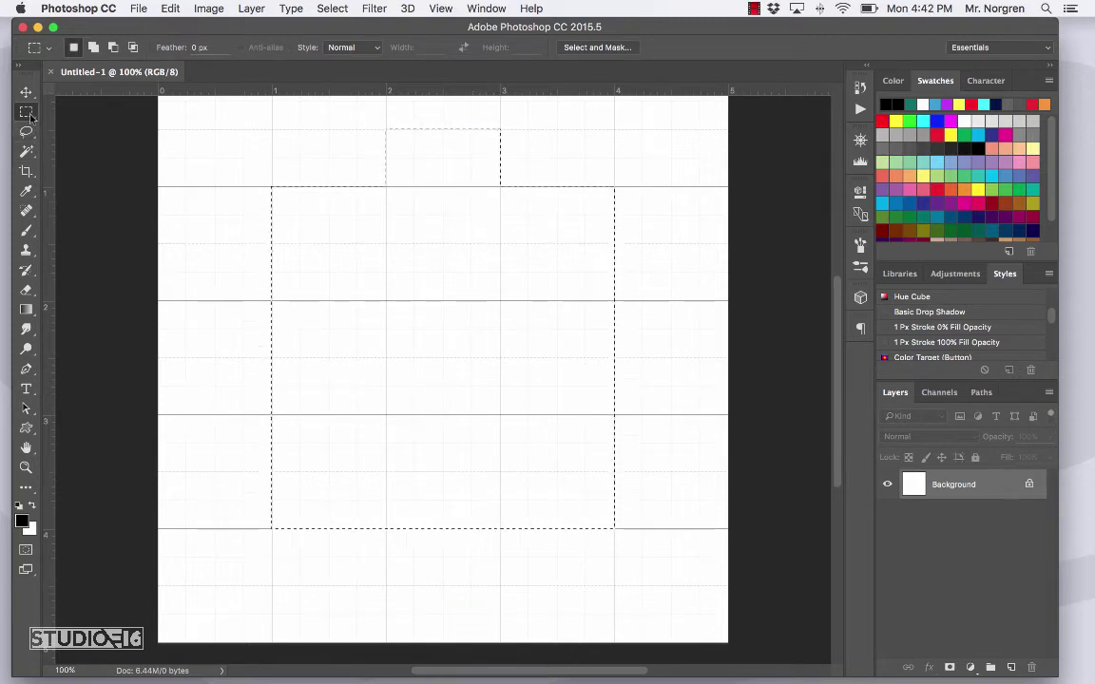
left_click_drag(29, 114, 91, 125)
key("alt")
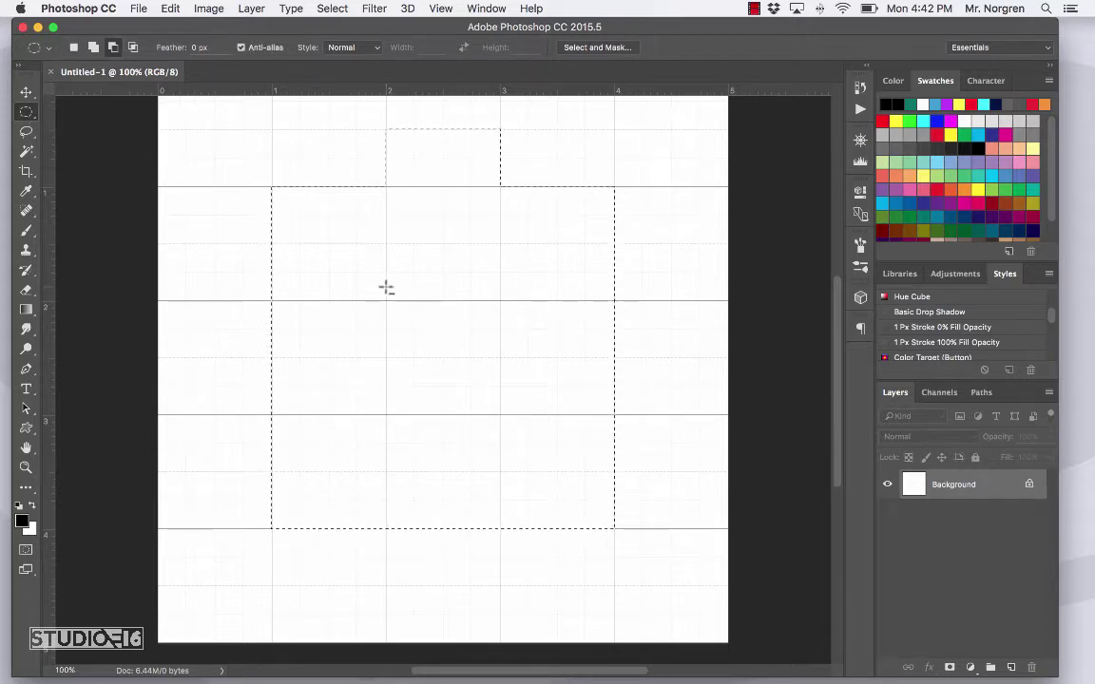
left_click_drag(364, 281, 529, 444)
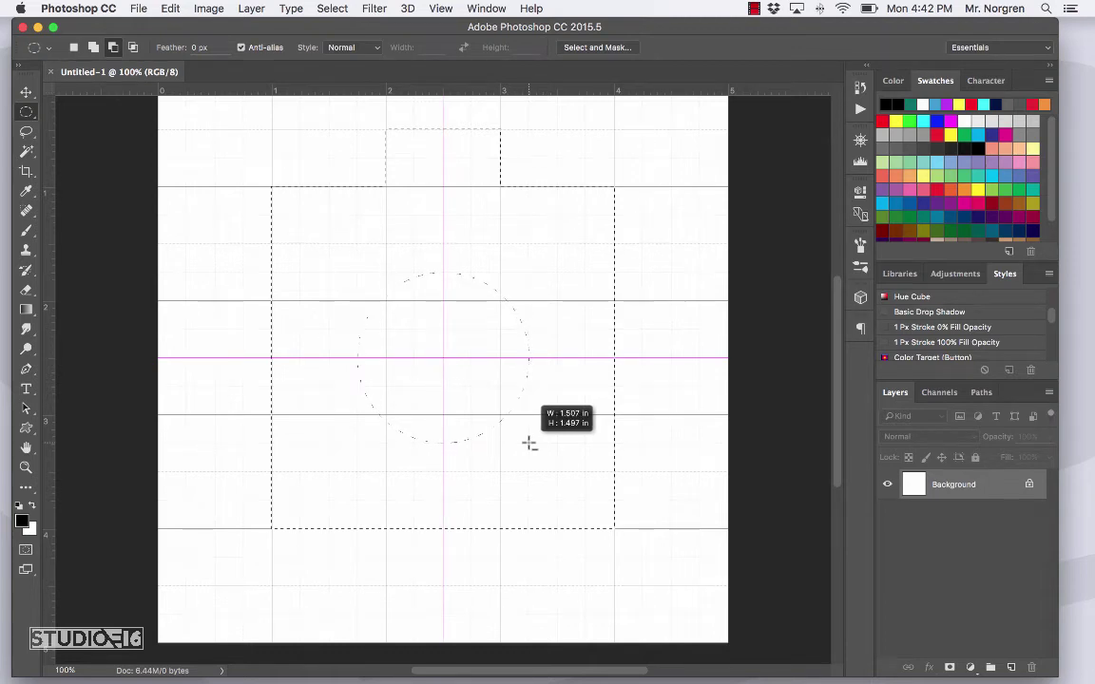
left_click_drag(529, 444, 529, 446)
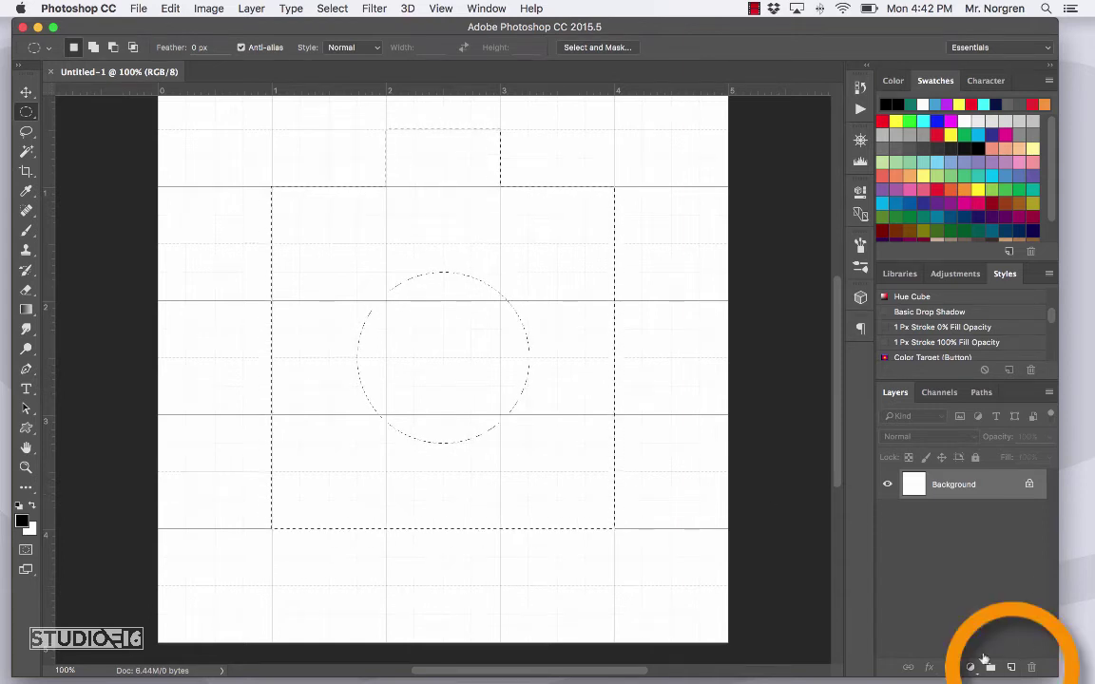
Step: On a new Layer 1, fill the camera selection with black foreground colour
left_click(1013, 668)
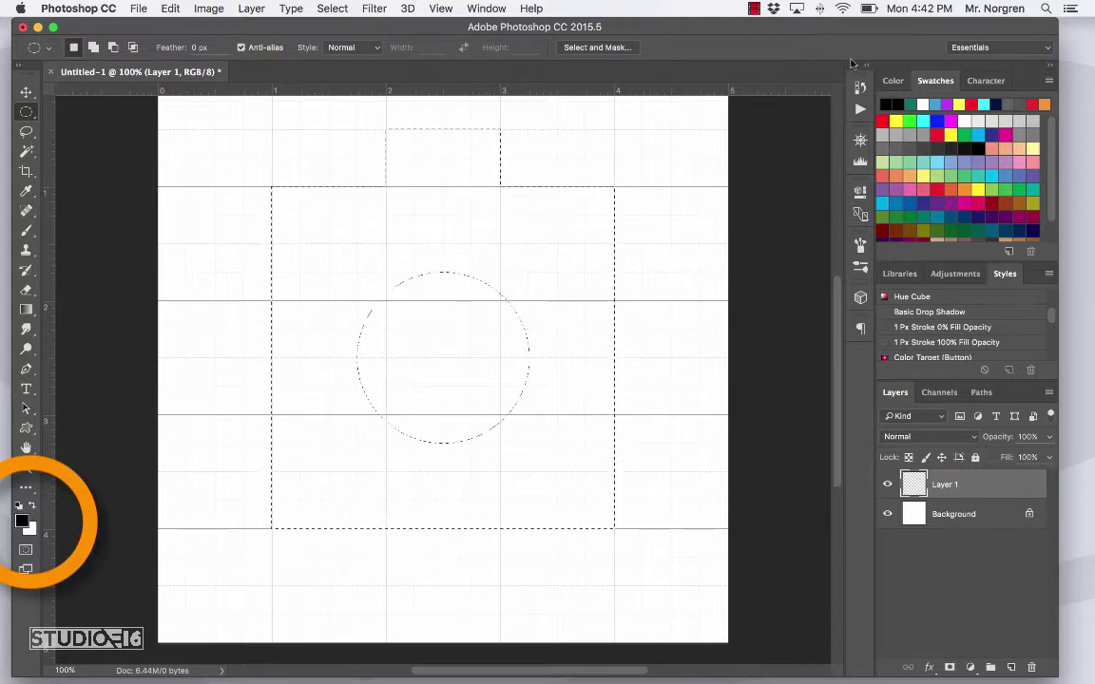
left_click(884, 162)
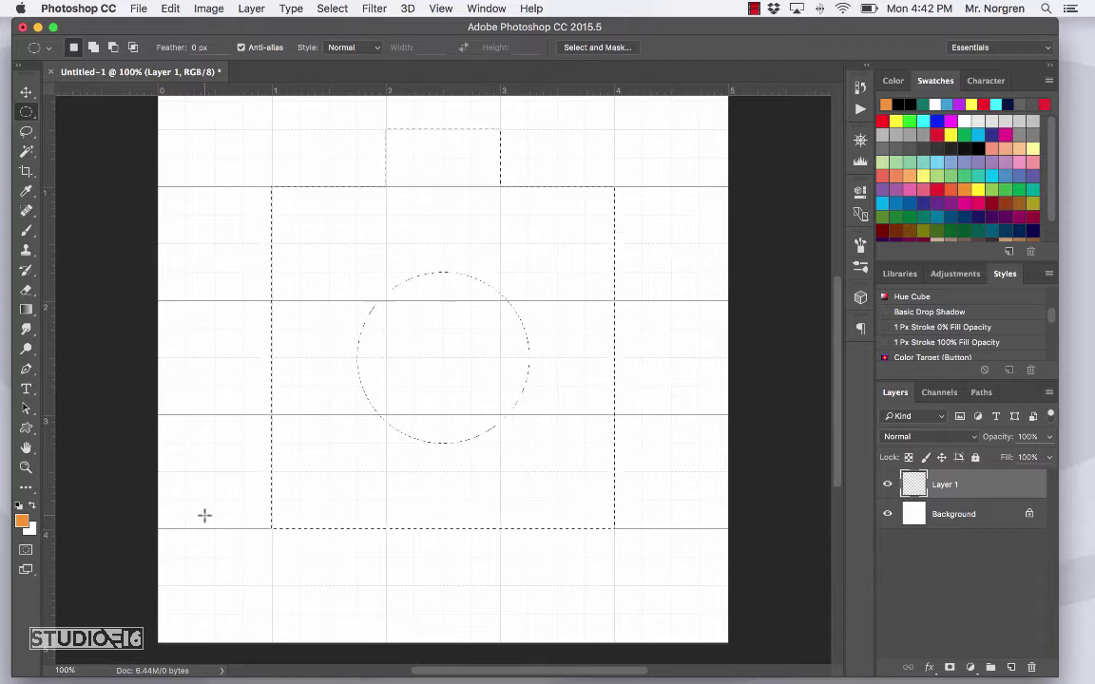
key("d")
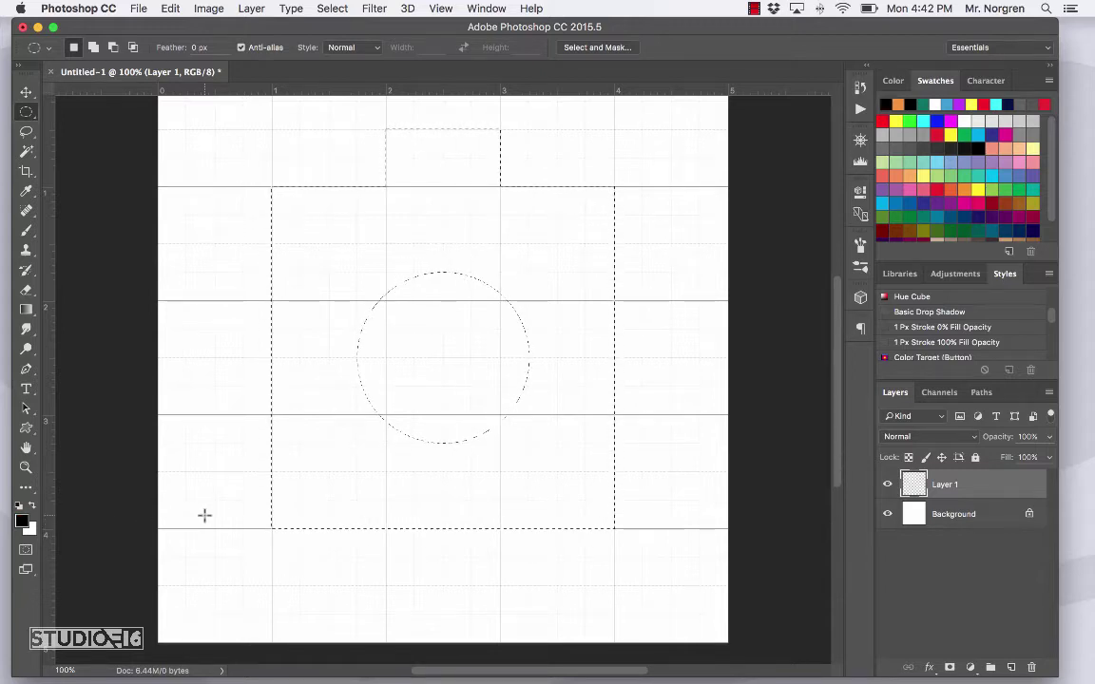
key("alt+BackSpace")
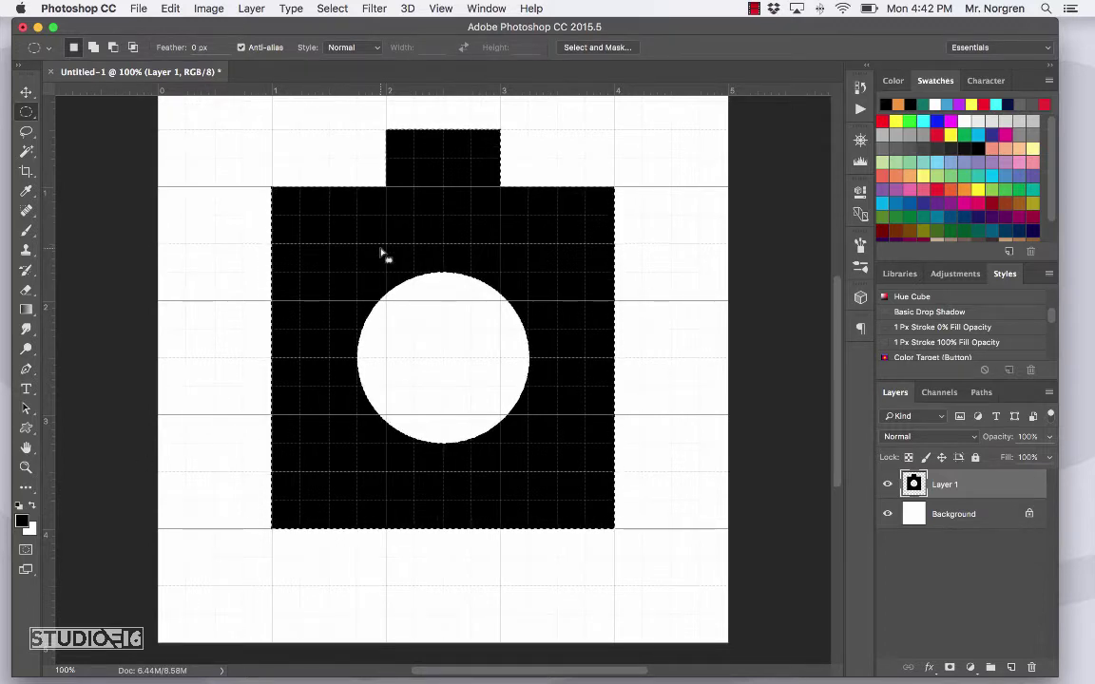
Step: Deselect and save the document as NorgrenVL3.psd in the Norgren Video Lessons folder
key("super+d")
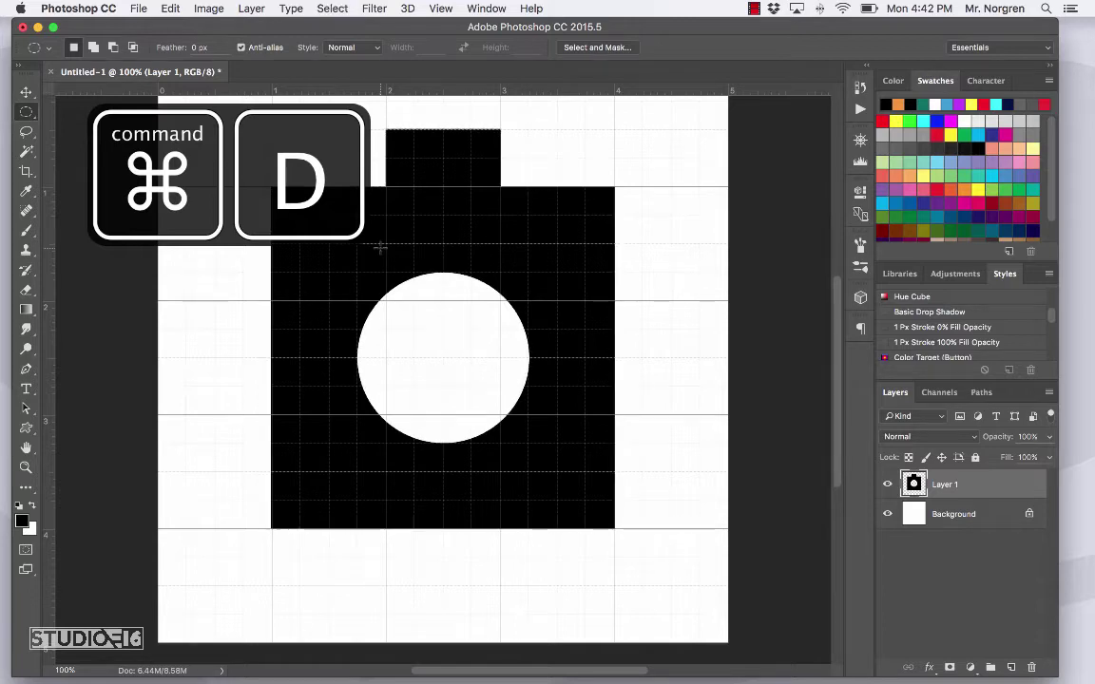
key("super+s")
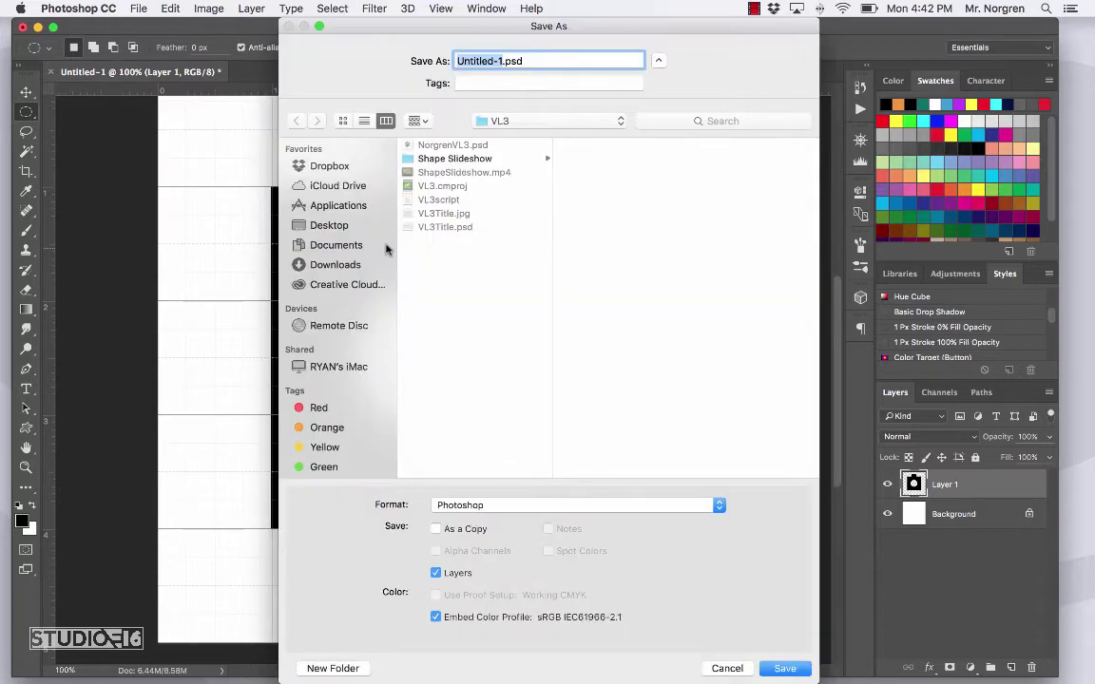
left_click(326, 247)
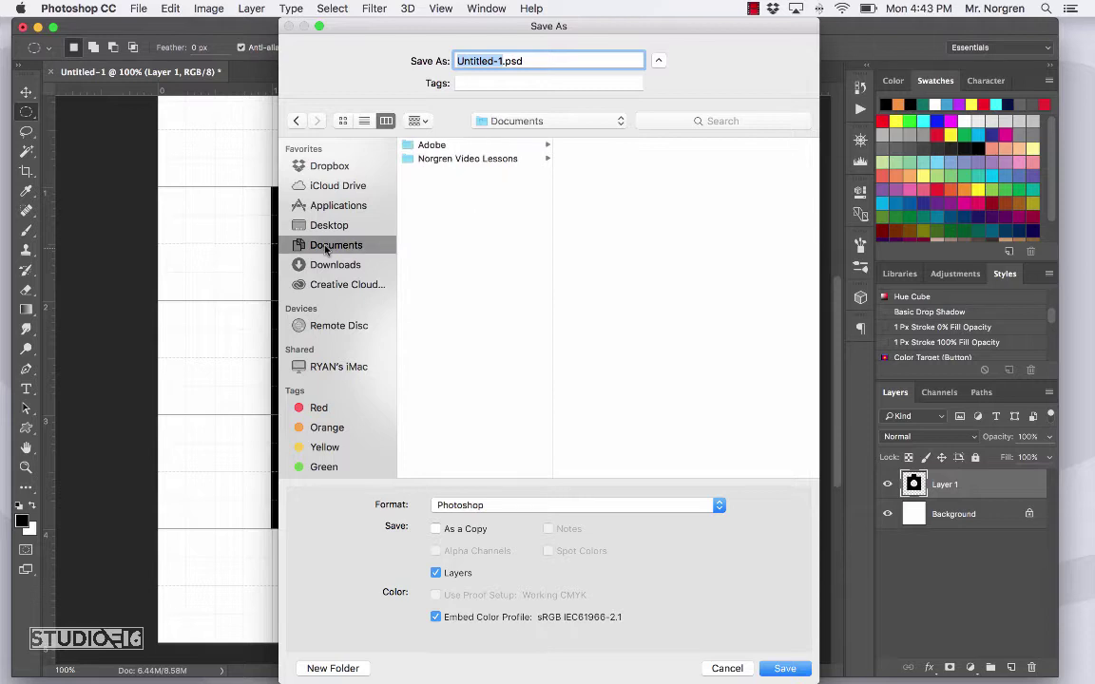
left_click(450, 162)
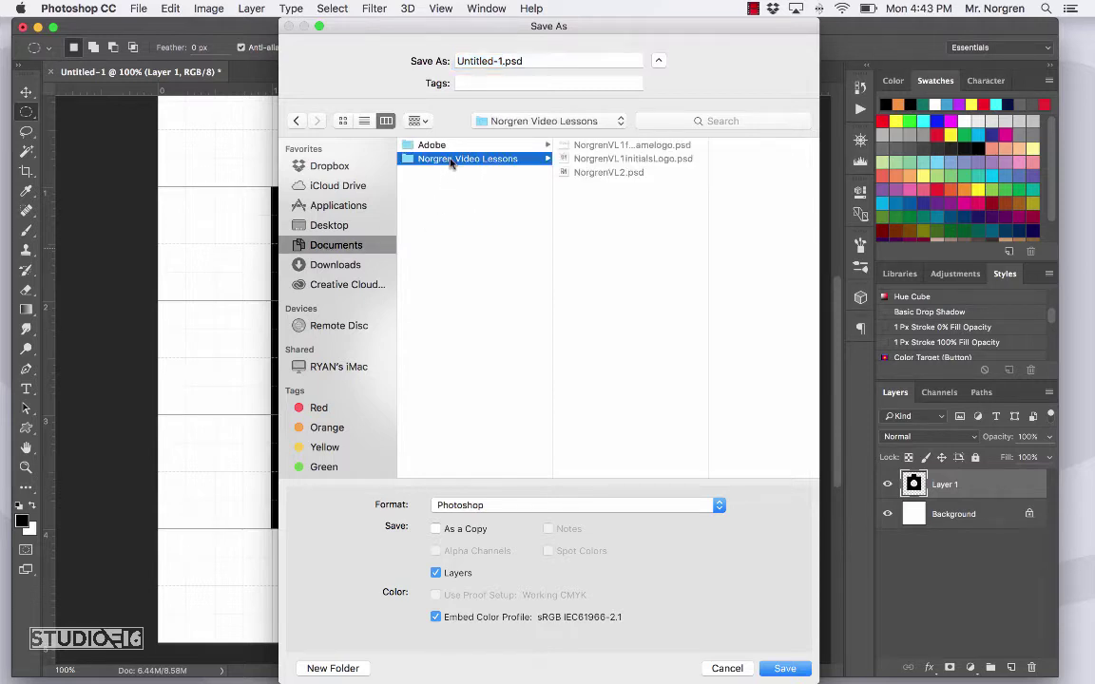
left_click(501, 61)
type("Norgr")
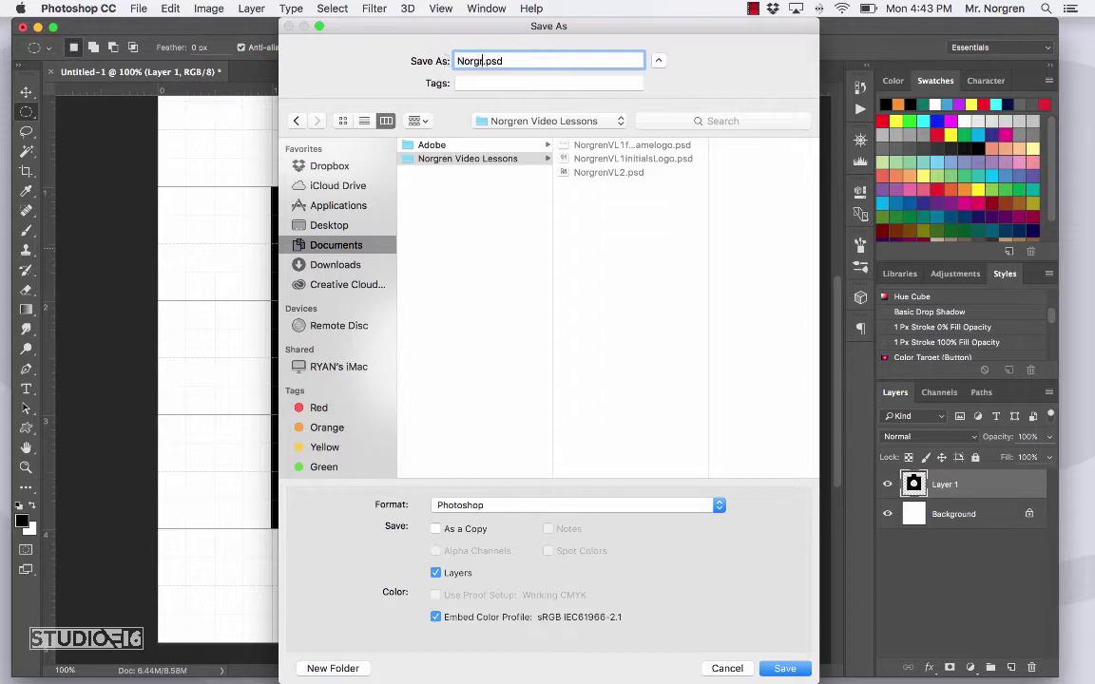
type("enVL")
type("3")
left_click(787, 668)
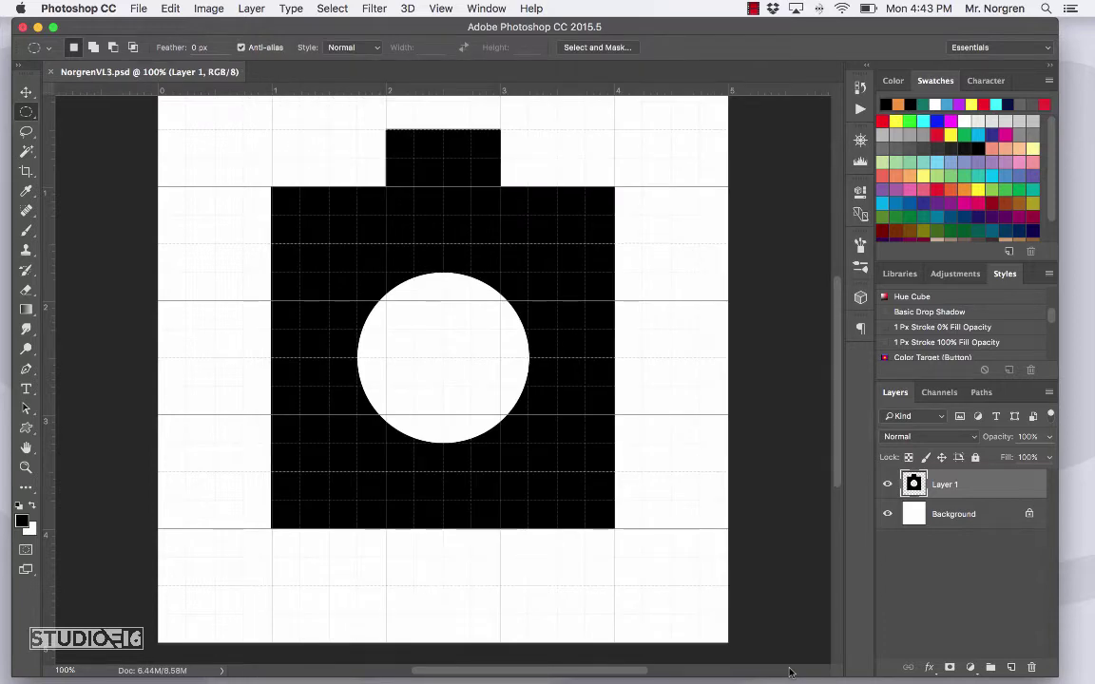
Step: Hide the grid and flip the camera shape horizontally
key("super+h")
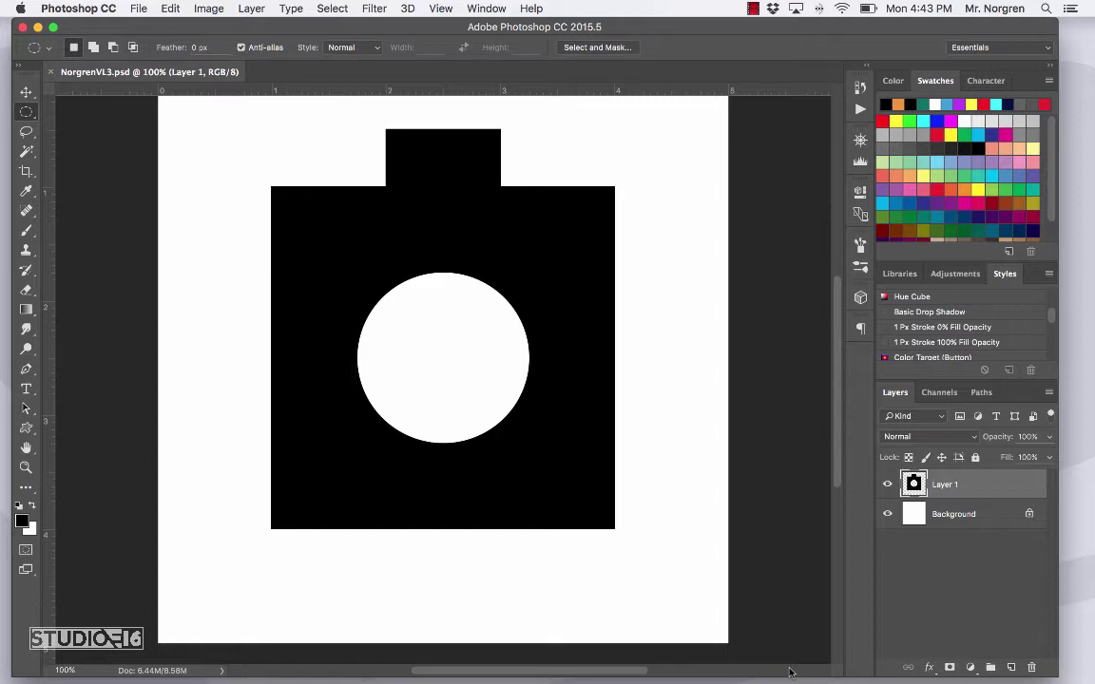
key("super+t")
right_click(522, 276)
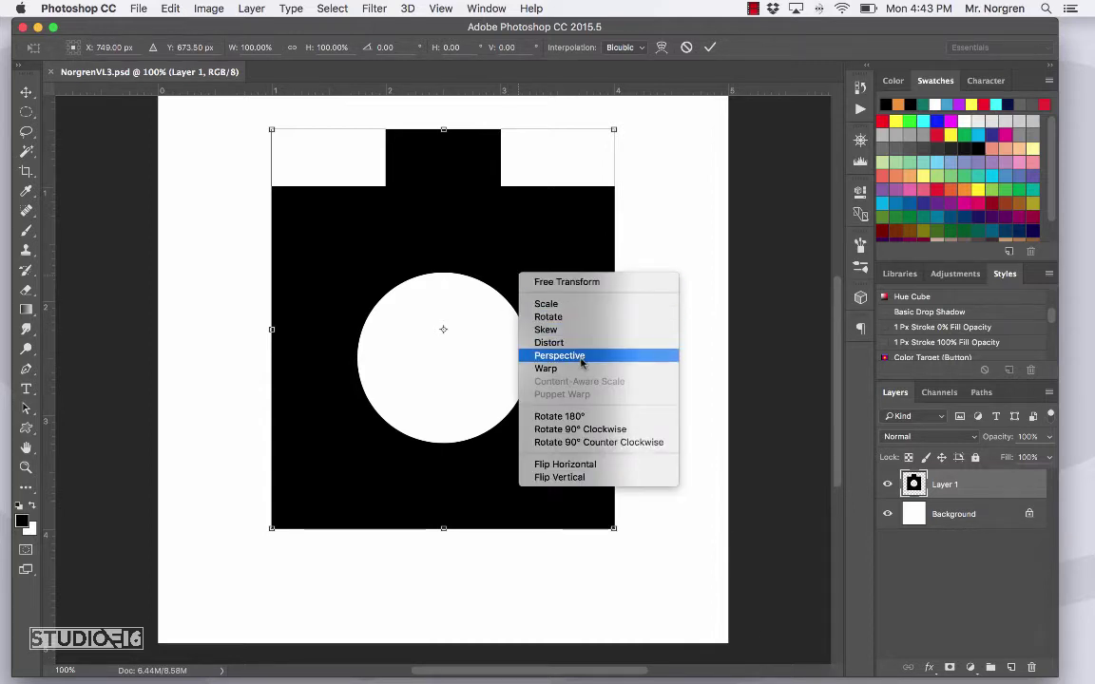
left_click(599, 464)
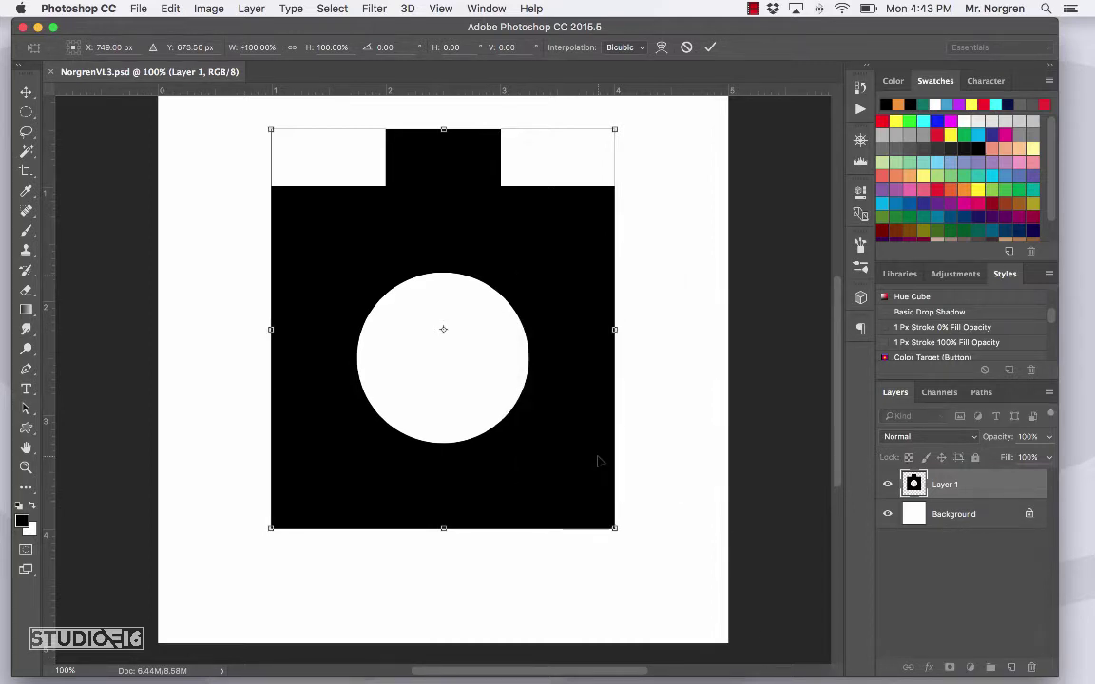
Step: Apply a perspective transform that widens the camera's bottom into a trapezoid
right_click(547, 314)
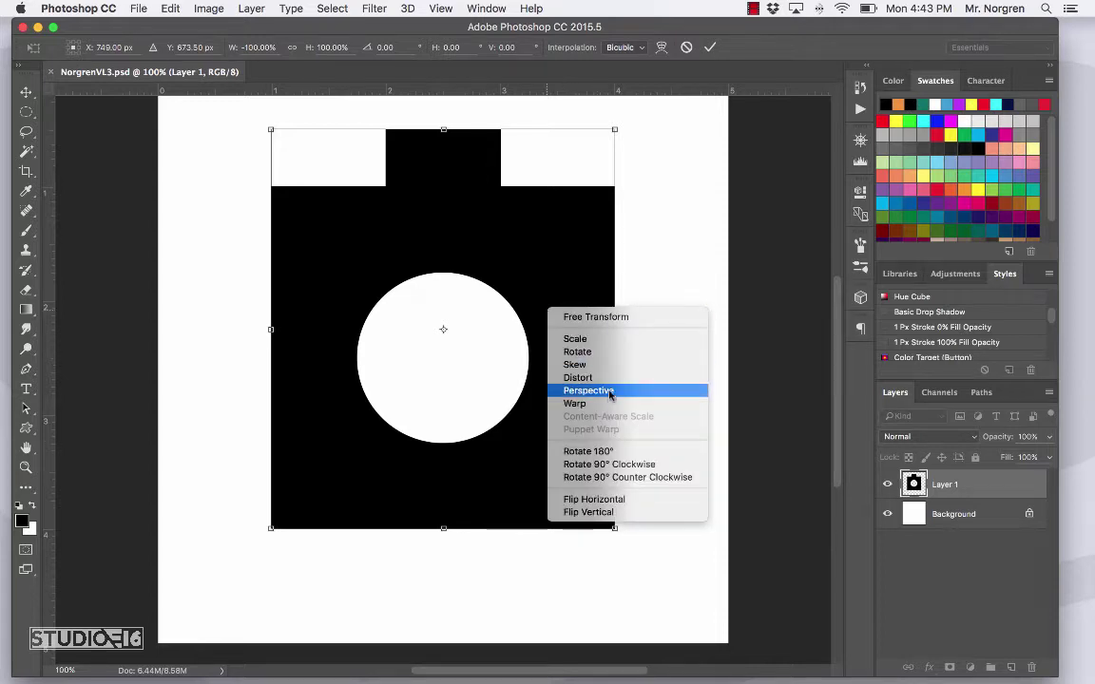
left_click(621, 539)
left_click_drag(616, 533, 677, 528)
right_click(582, 422)
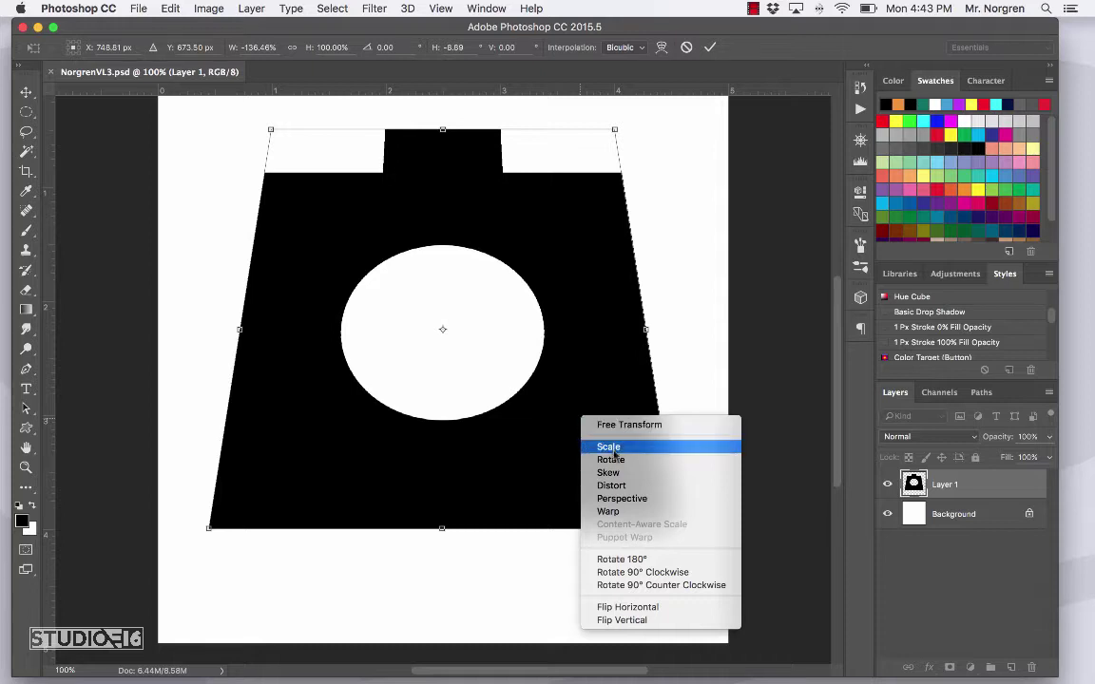
left_click(594, 376)
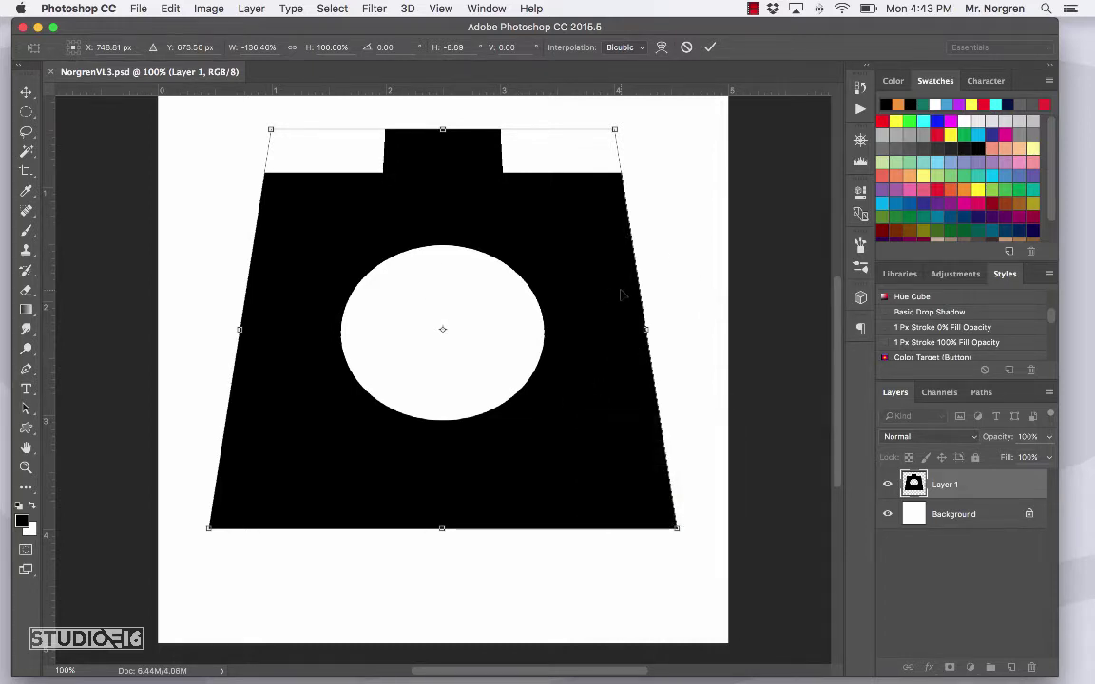
key("Return")
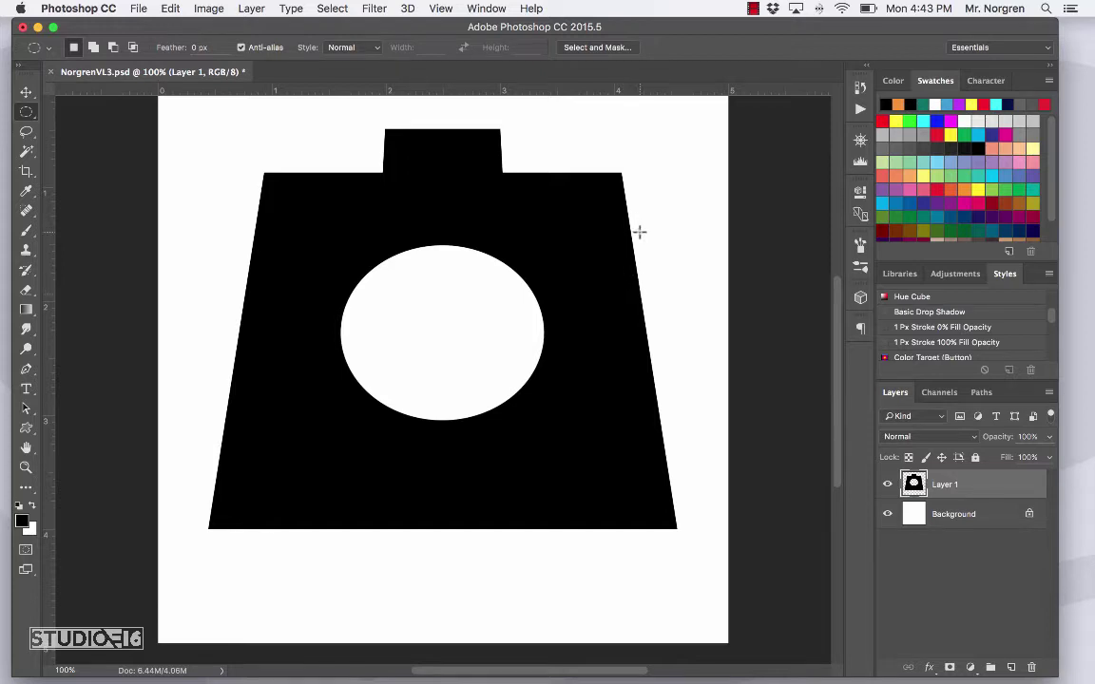
Step: Hide the camera layer, add an empty Layer 2, and show the grid again
left_click(888, 486)
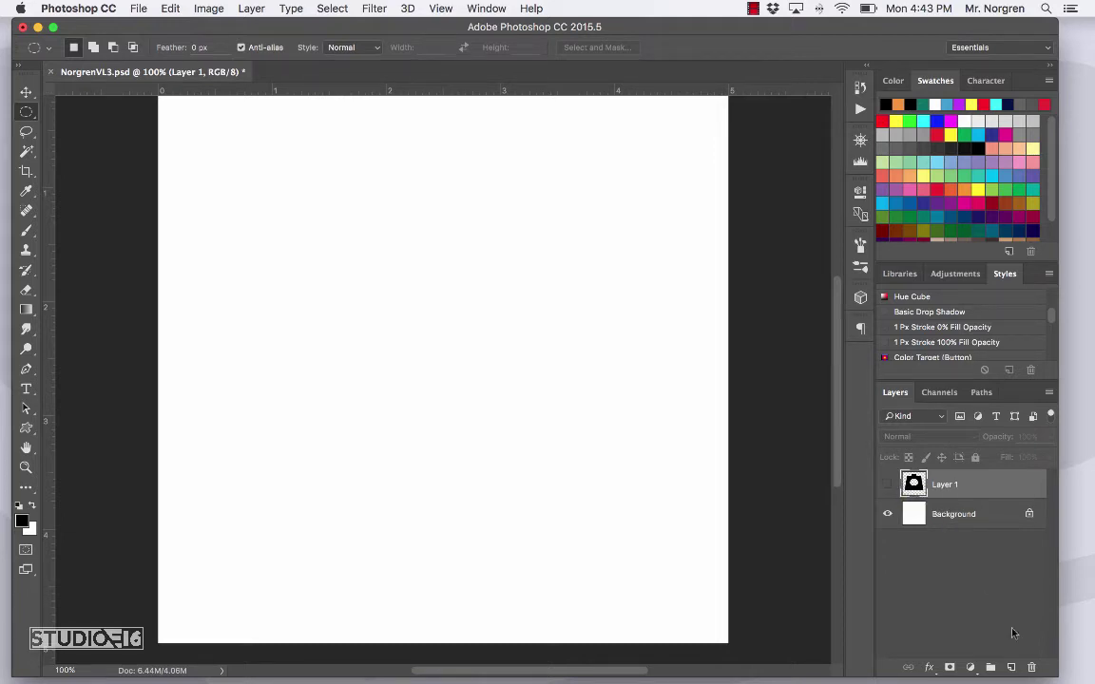
left_click(1011, 667)
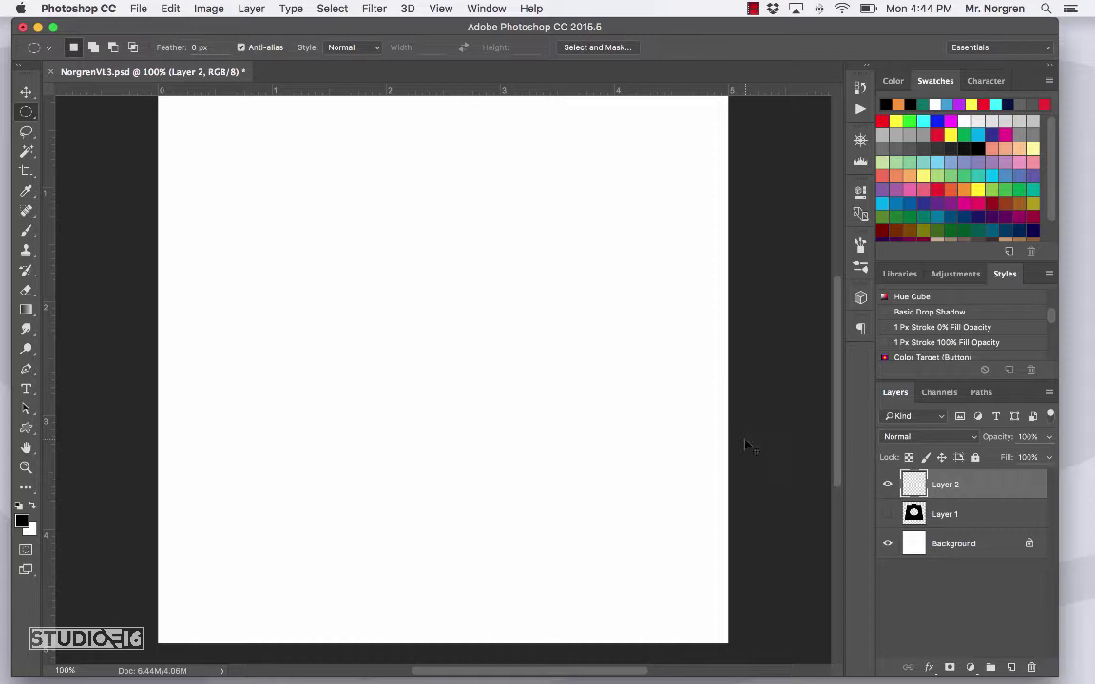
key("super+apostrophe")
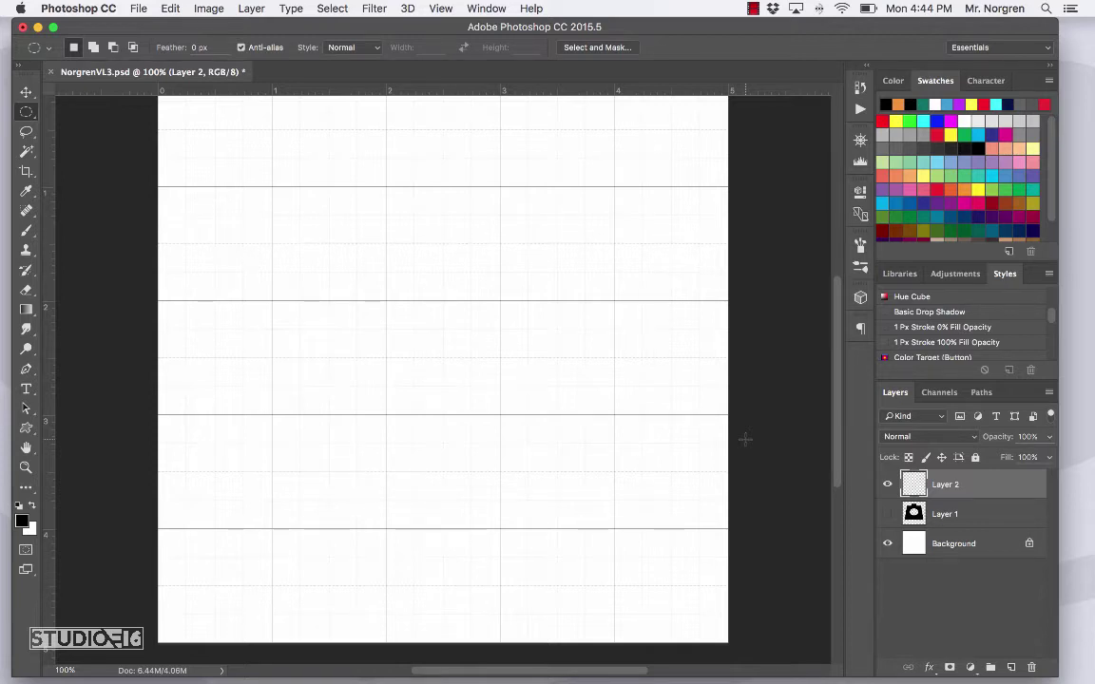
Step: With the Polygonal Lasso, draw a trial notched-square selection, then discard it
key("l")
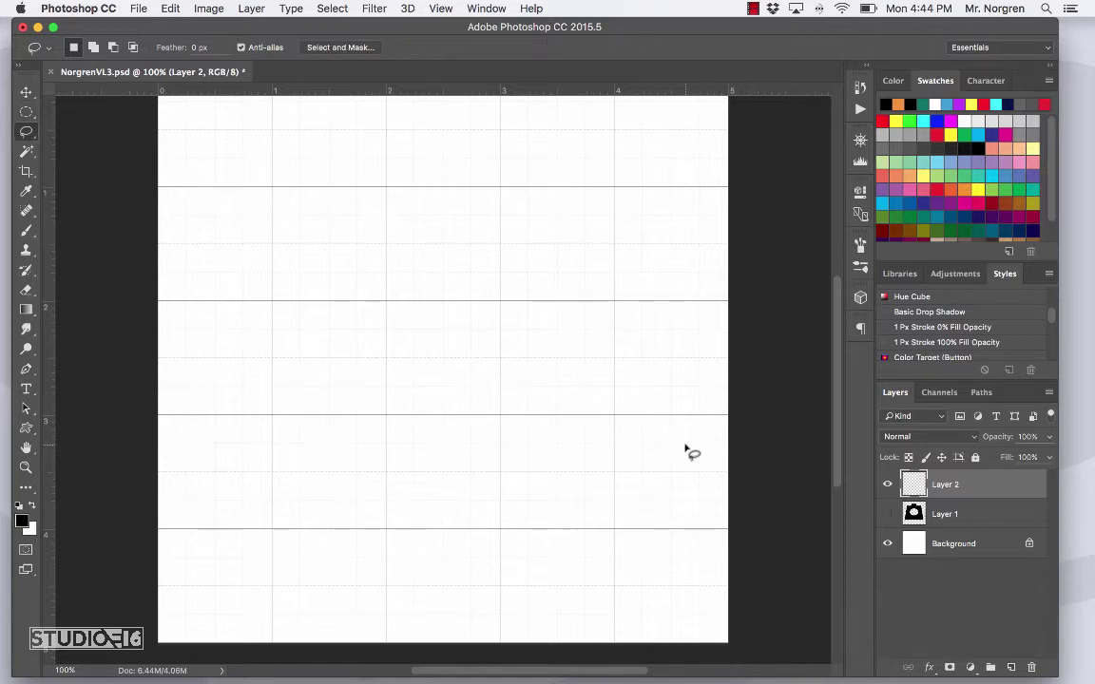
key("shift+l")
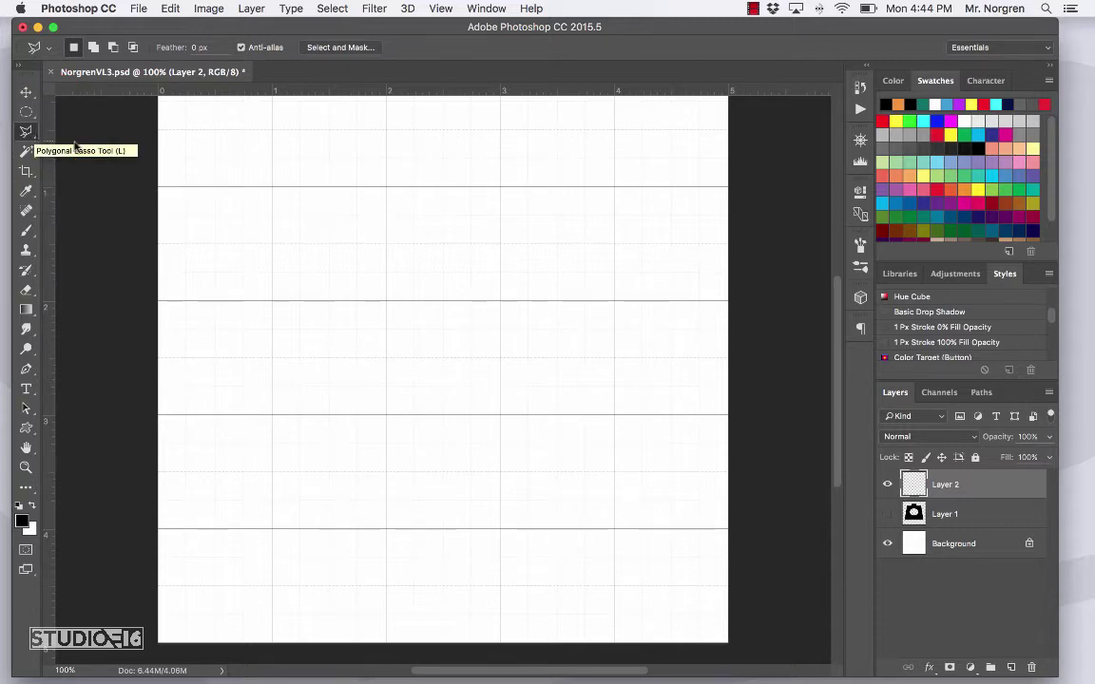
left_click(272, 188)
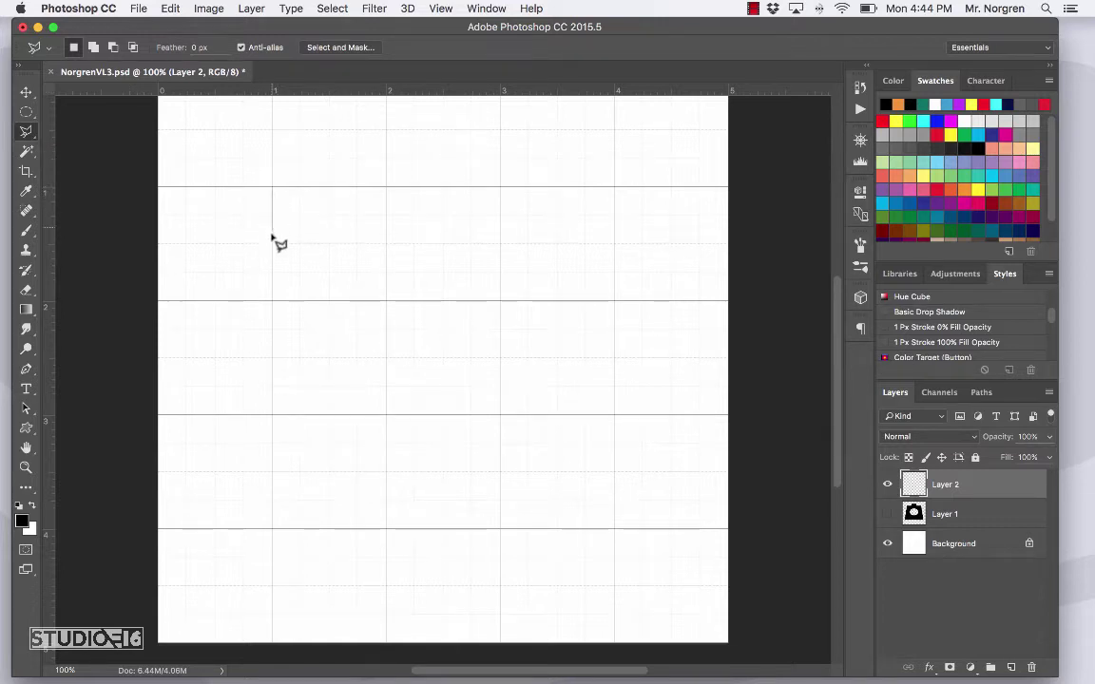
left_click(272, 300)
left_click(386, 298)
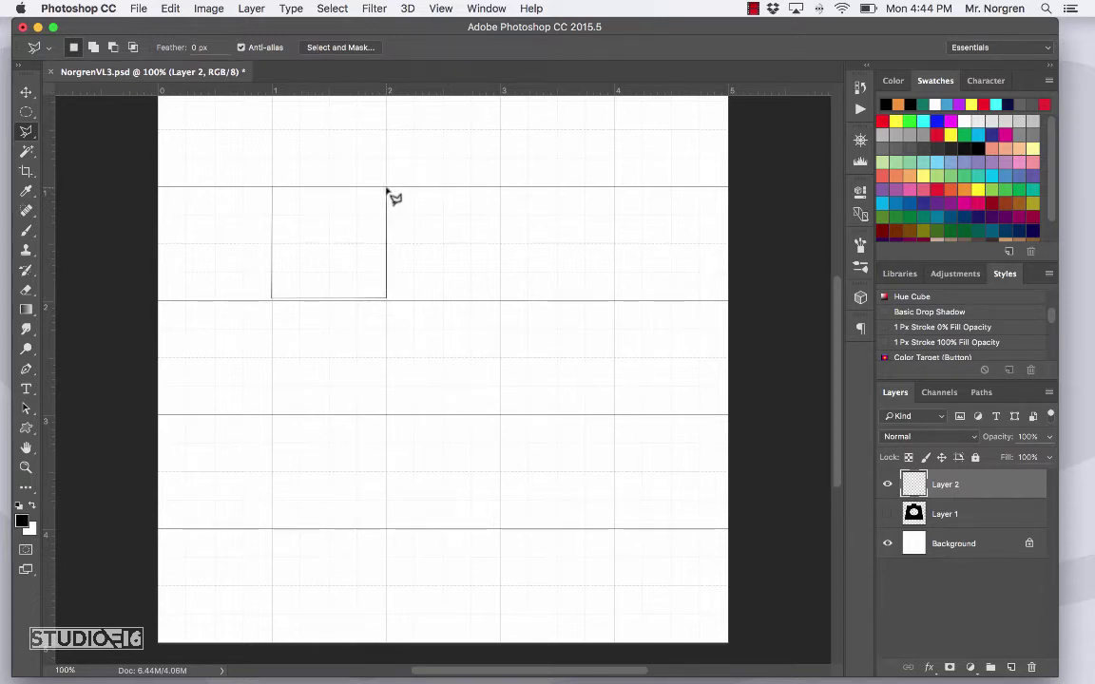
left_click(387, 188)
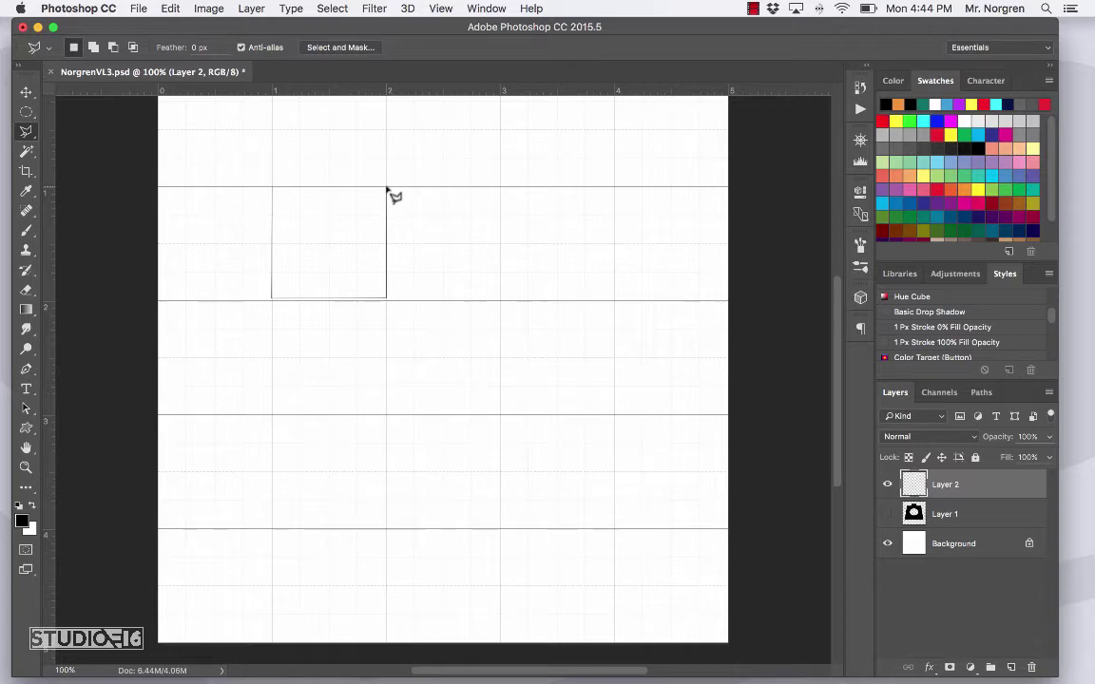
left_click(329, 243)
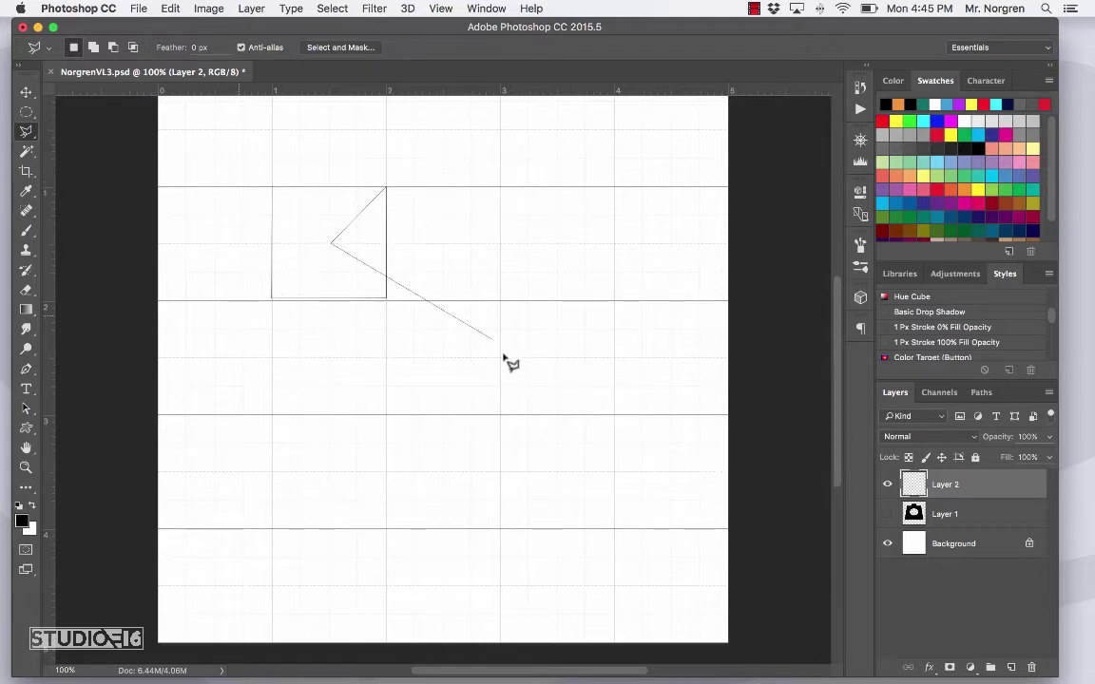
scroll(457, 314, "left", 2)
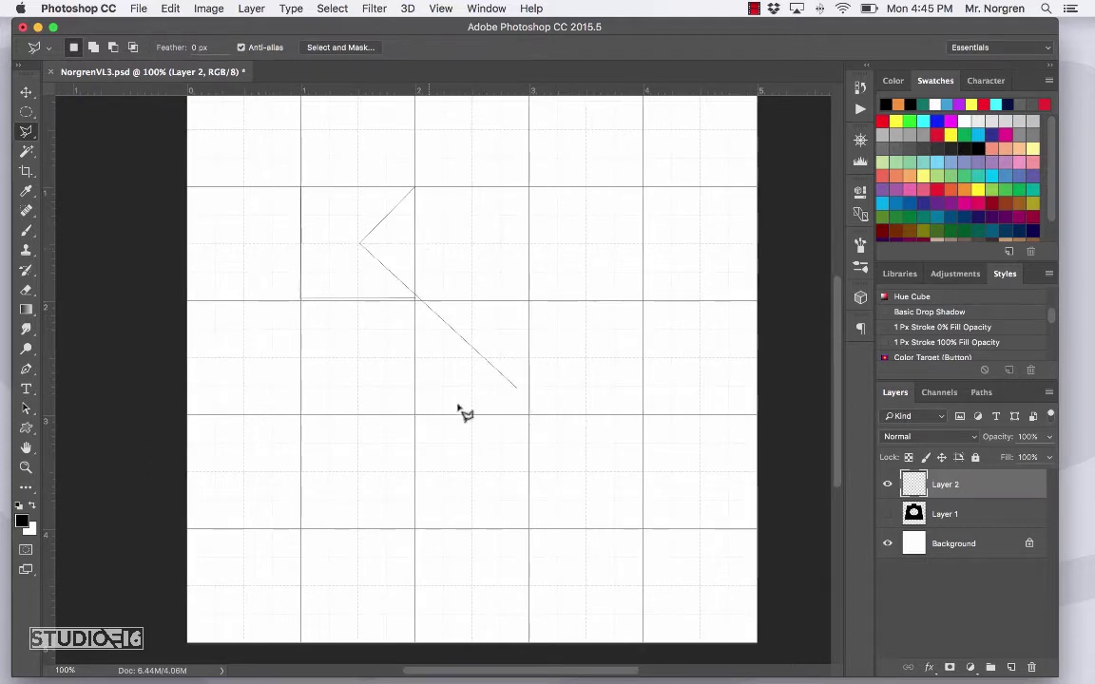
double_click(379, 276)
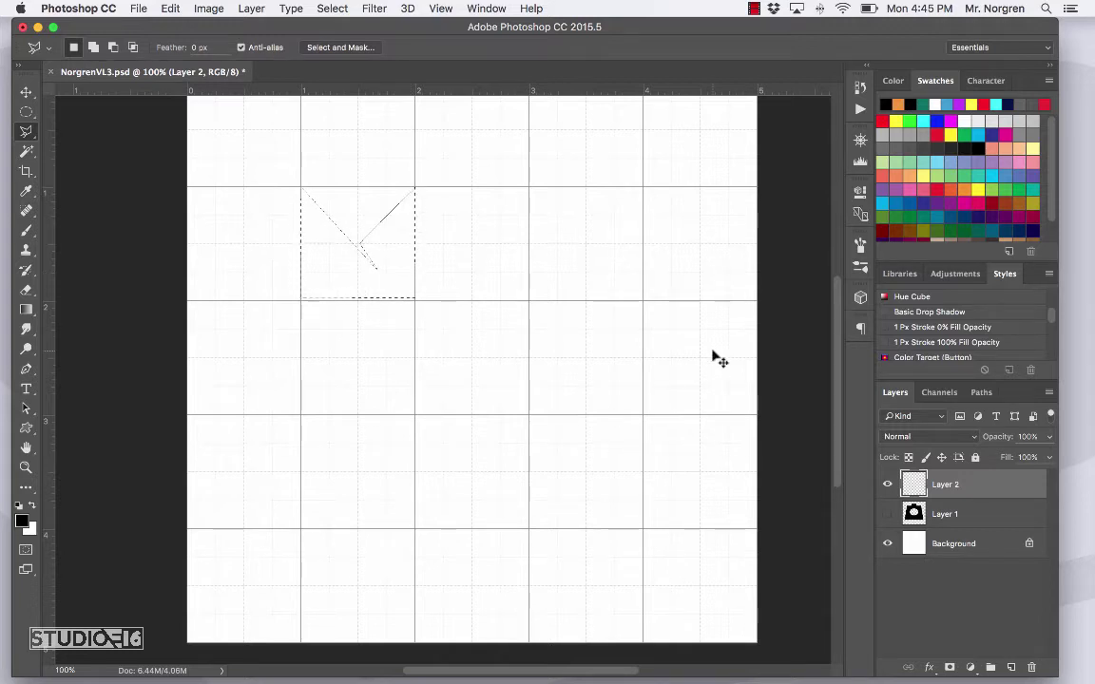
key("super+d")
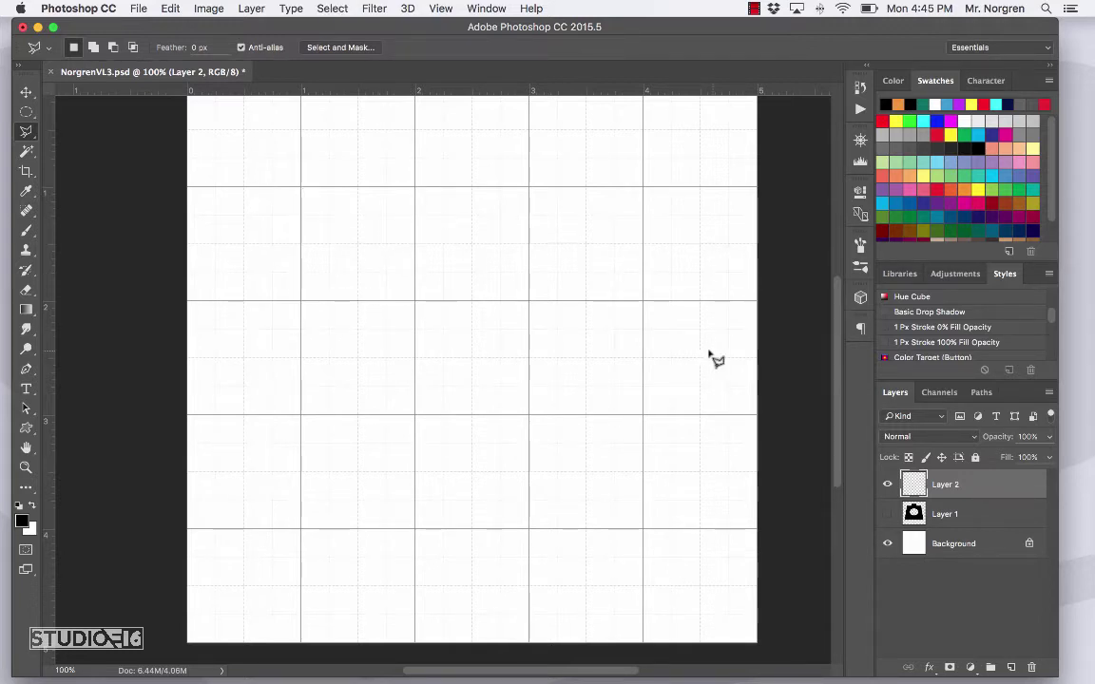
Step: Outline a 1-inch square with a V notch in its top, then turn on snapping
left_click(302, 189)
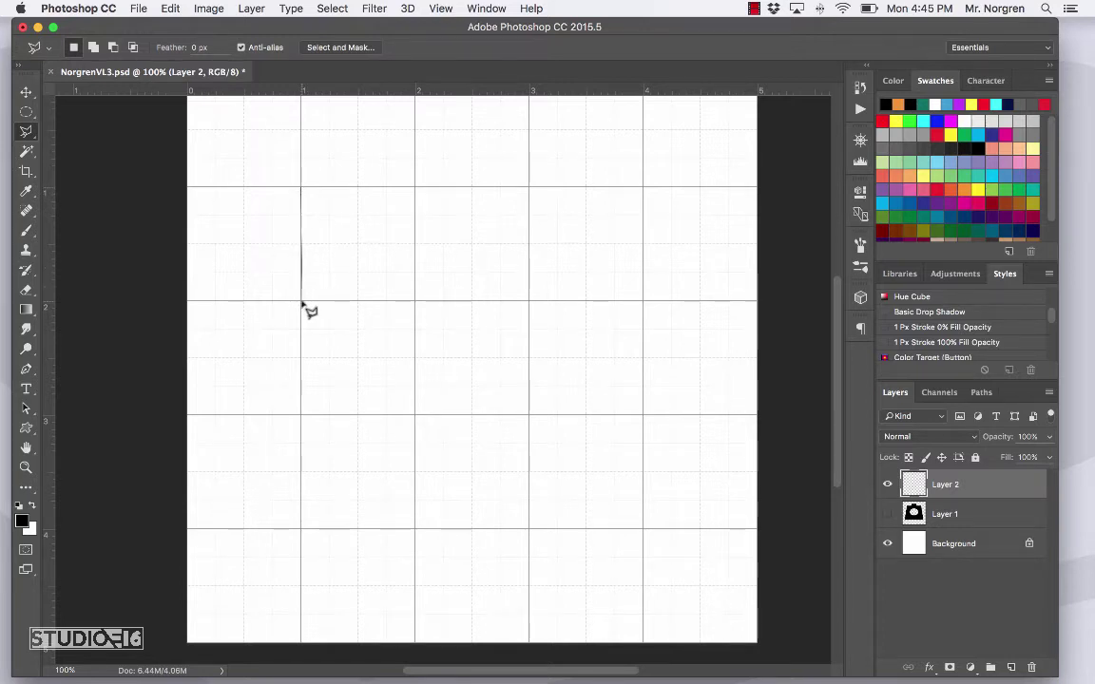
left_click(302, 301)
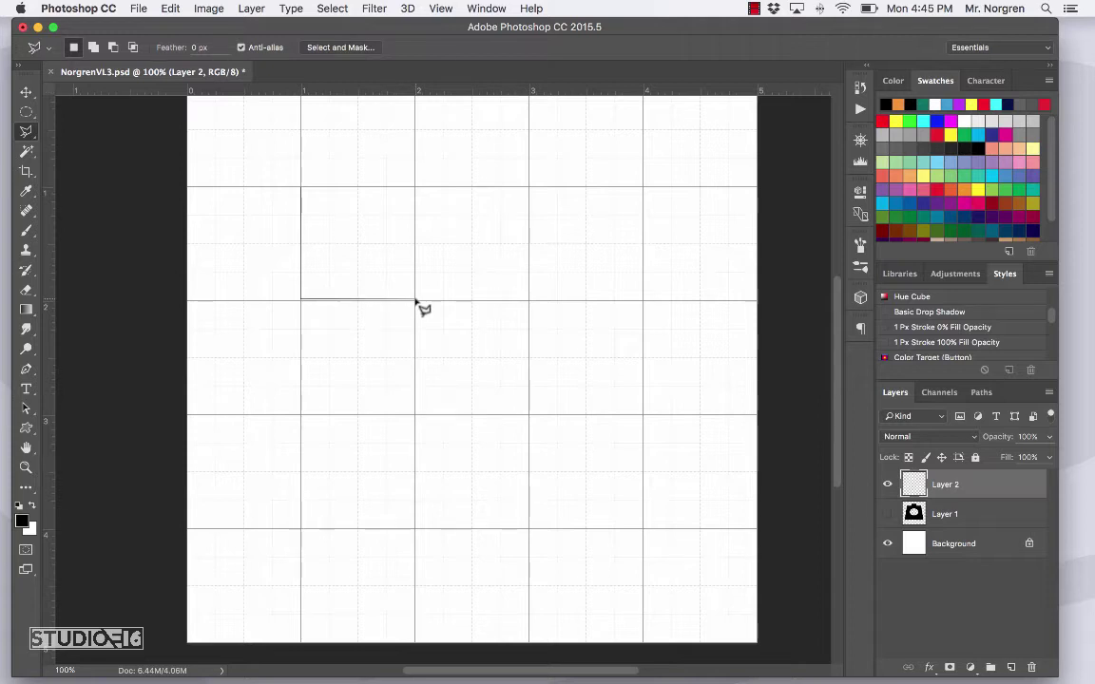
left_click(415, 301)
left_click(415, 187)
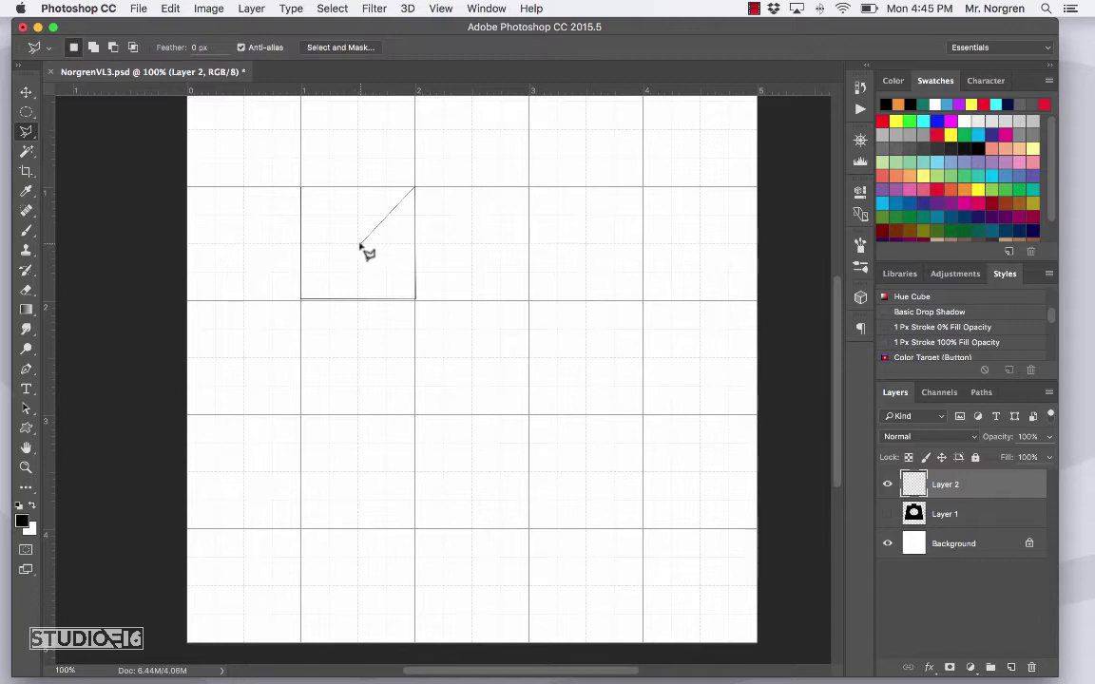
left_click(359, 244)
left_click(302, 190)
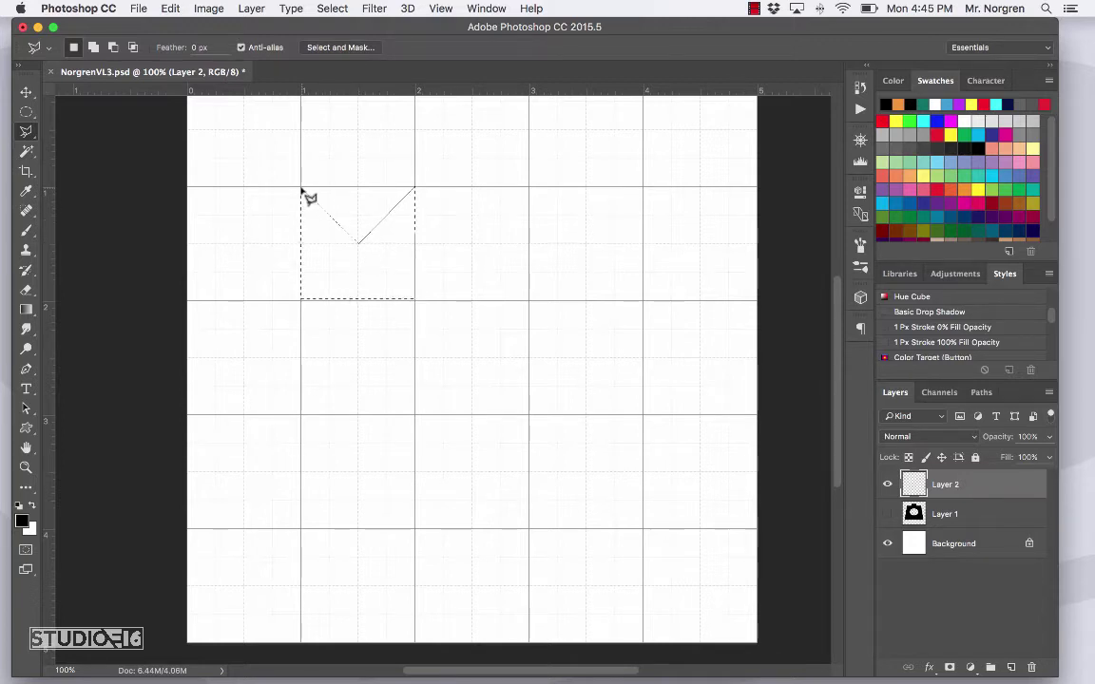
left_click(440, 9)
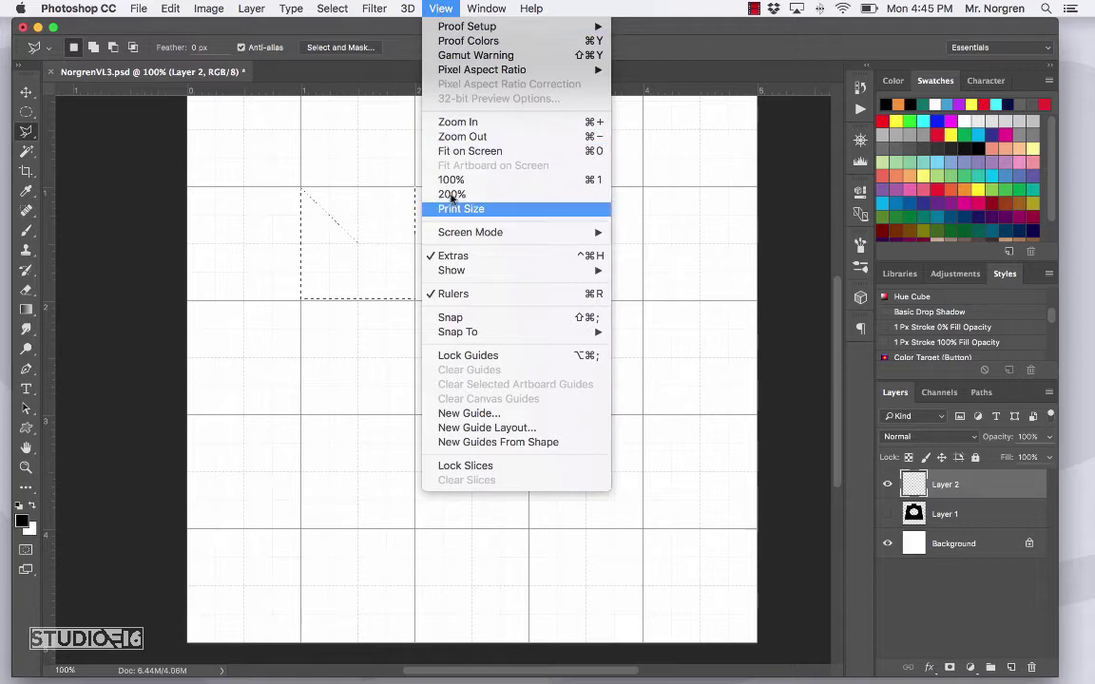
left_click(478, 318)
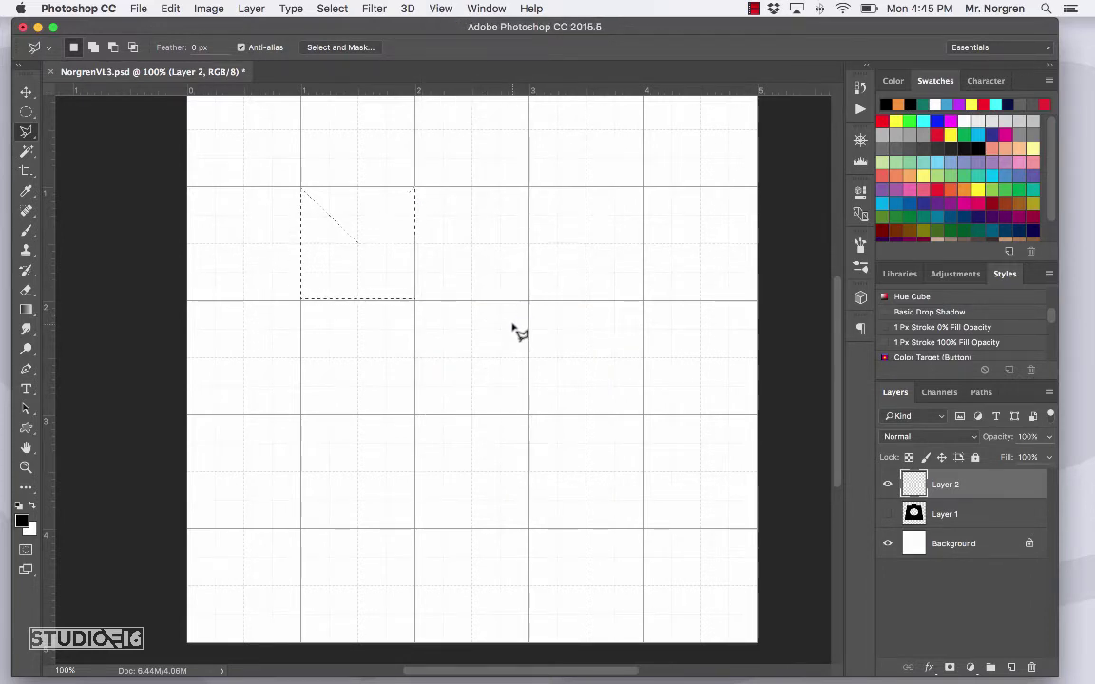
Step: Reselect the V-notched one-cell square, fill it black, and deselect
key("super+d")
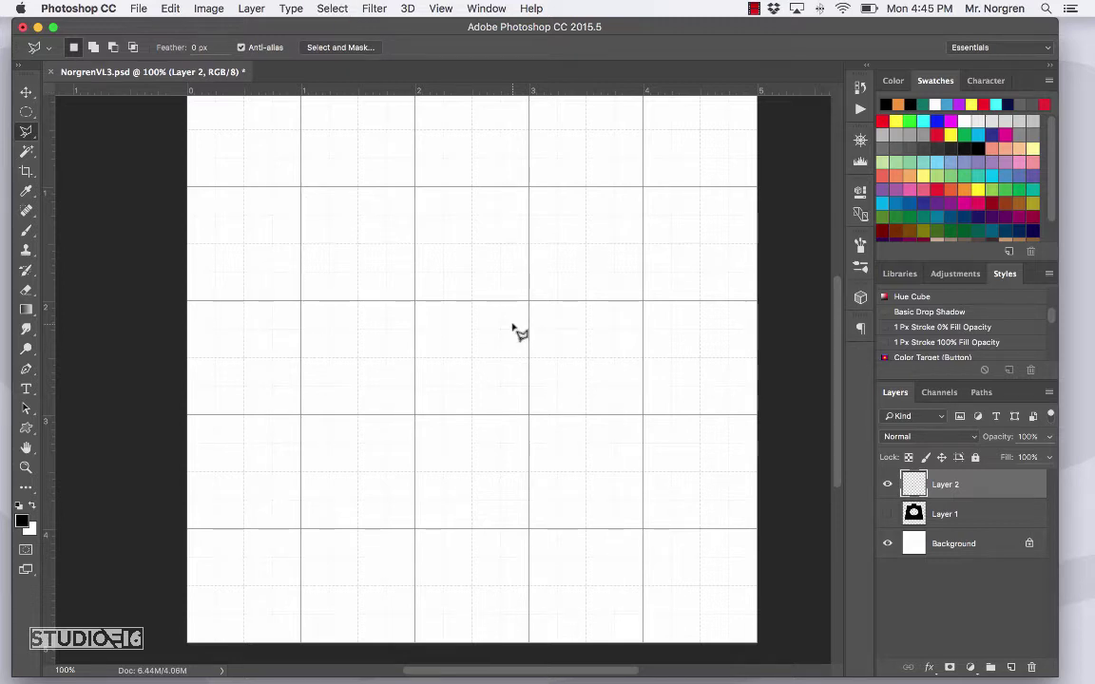
scroll(515, 330, "right", 3)
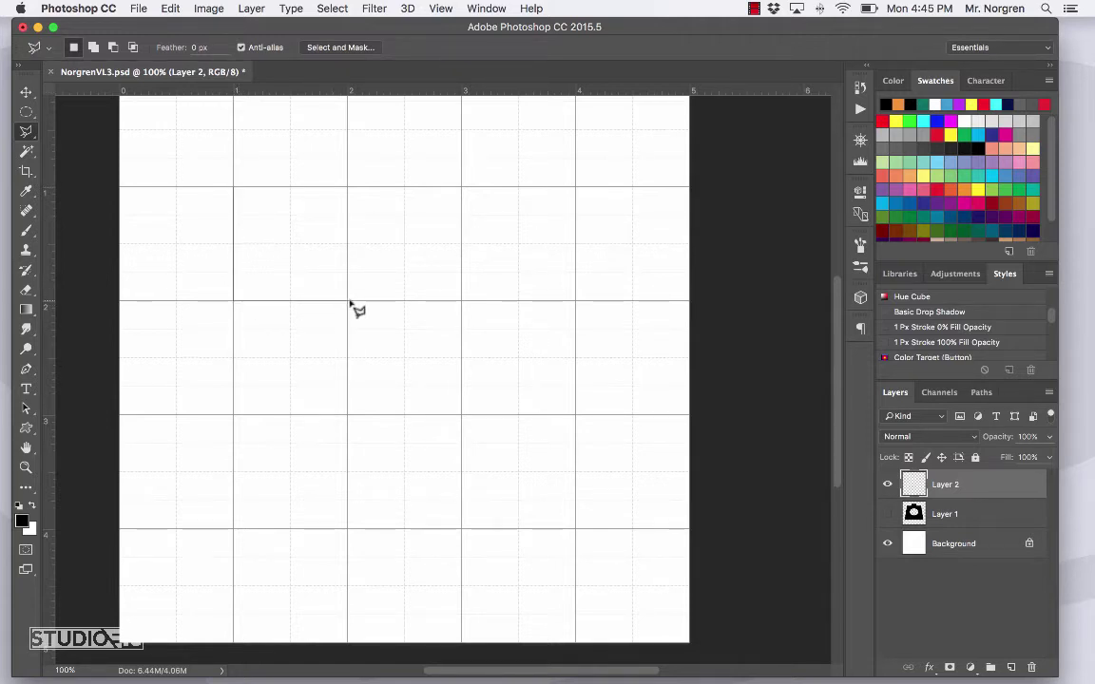
left_click(347, 188)
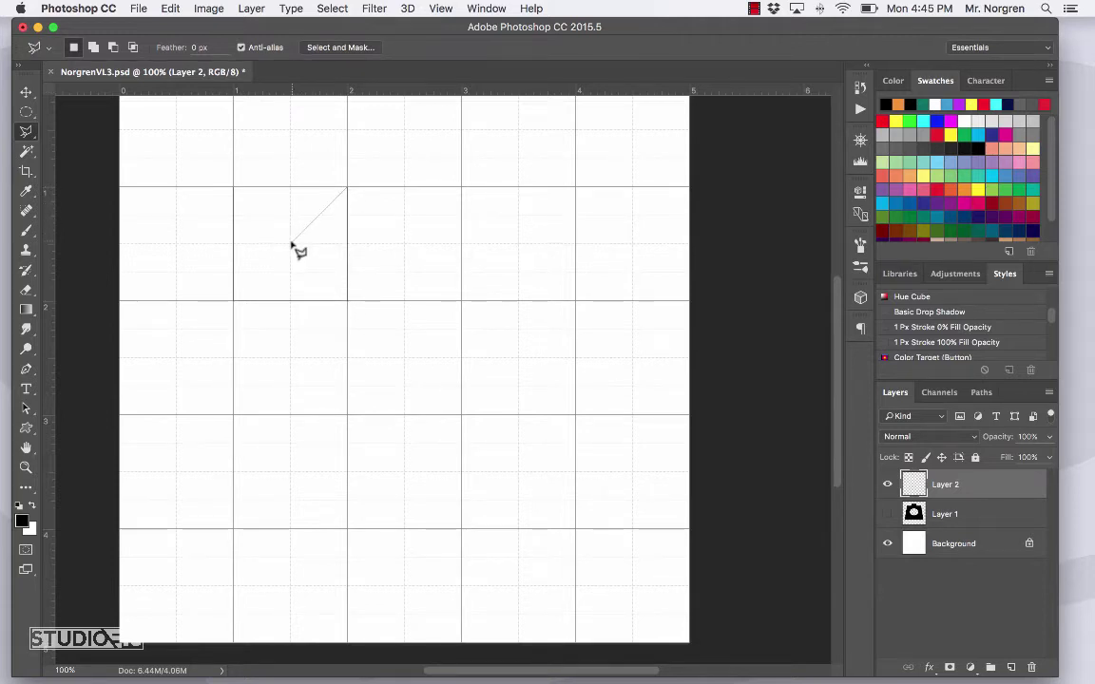
left_click(234, 189)
key("Return")
key("alt")
key("alt+BackSpace")
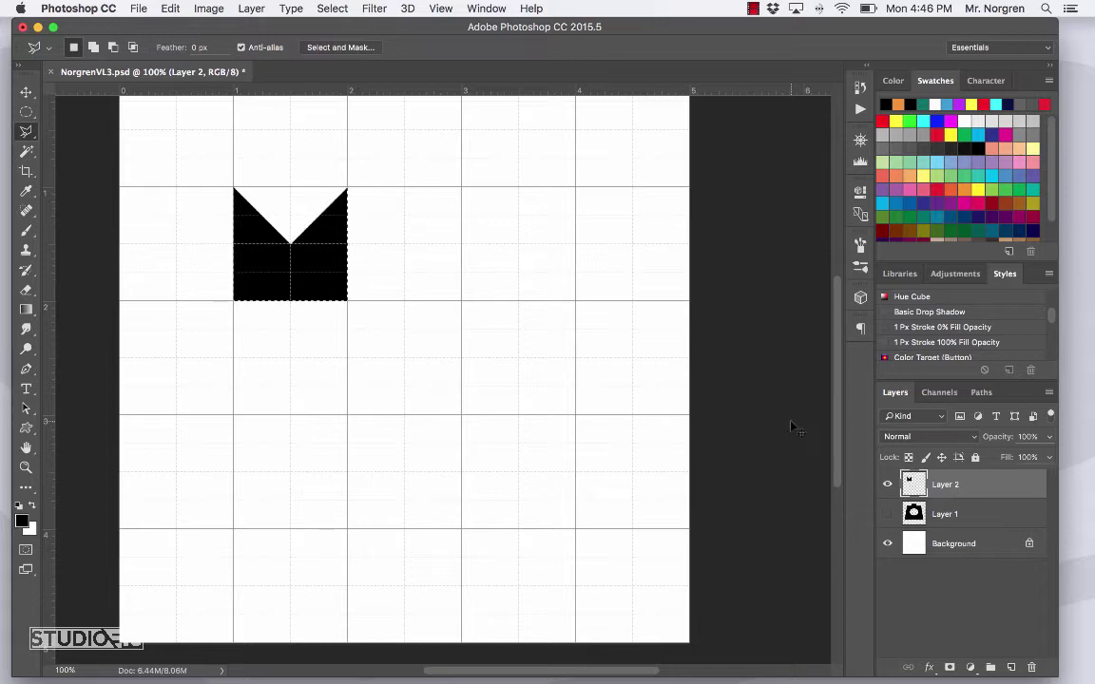
key("super+d")
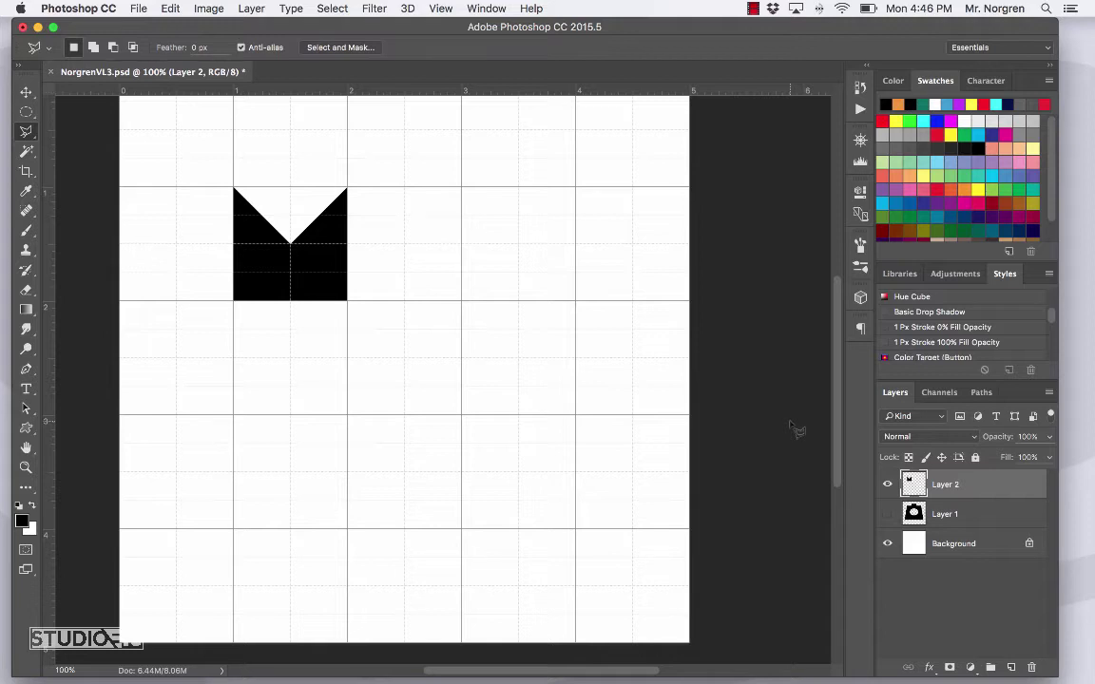
Step: Duplicate the notched shape to the right, then copy both pieces into a row below
key("v")
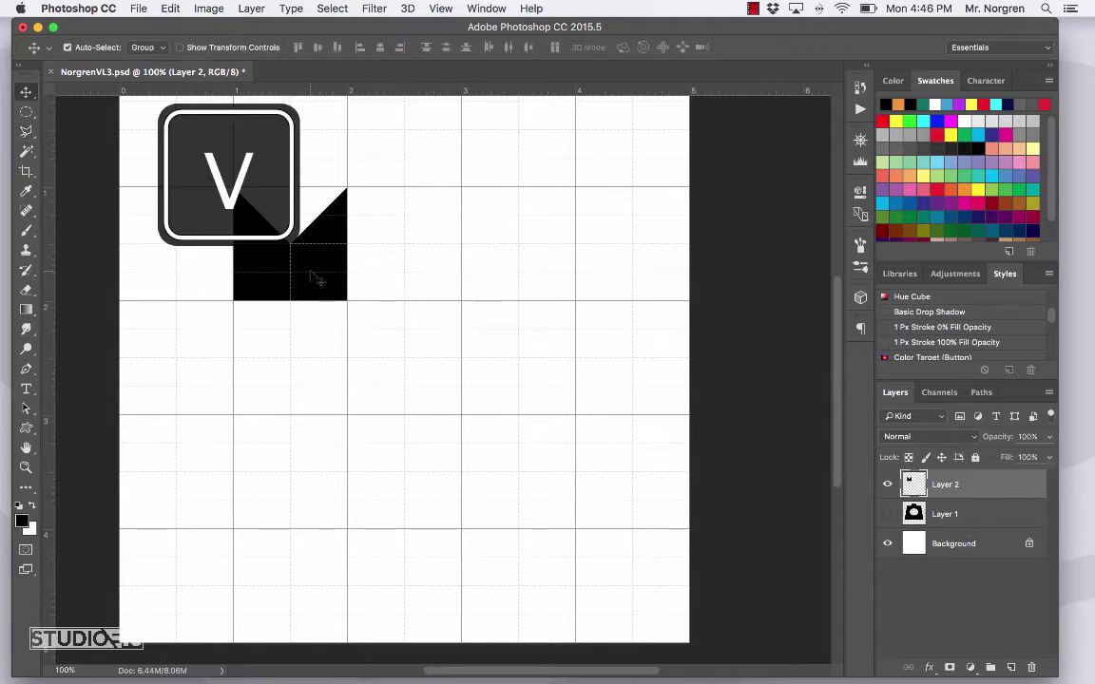
left_click_drag(312, 276, 475, 274)
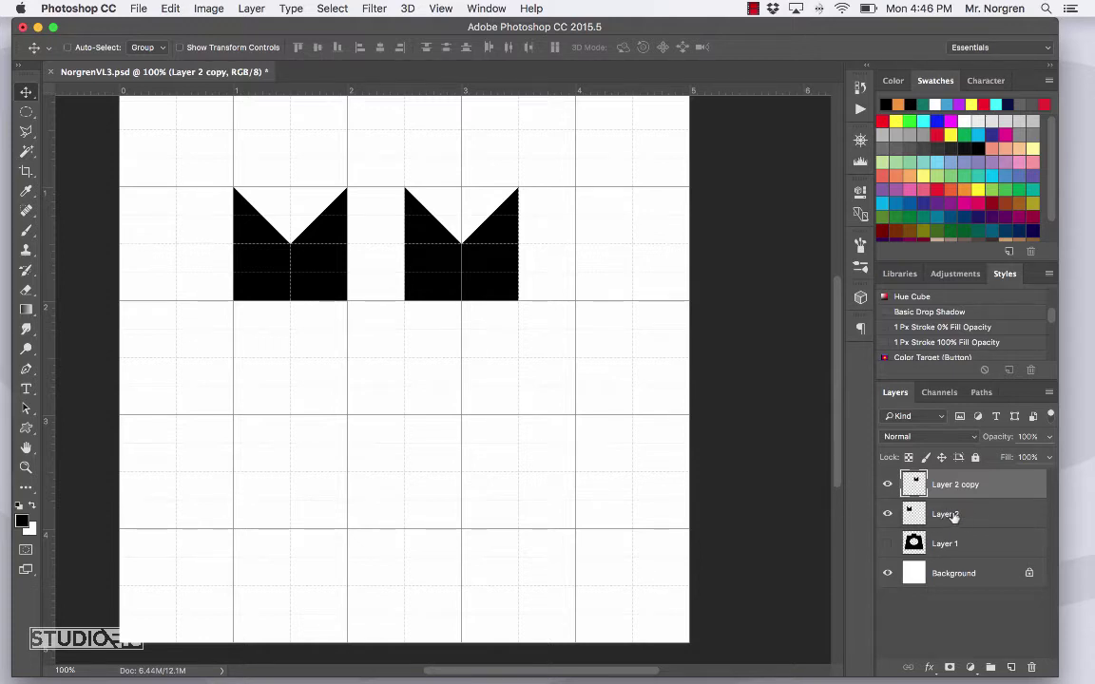
left_click(952, 516, "shift")
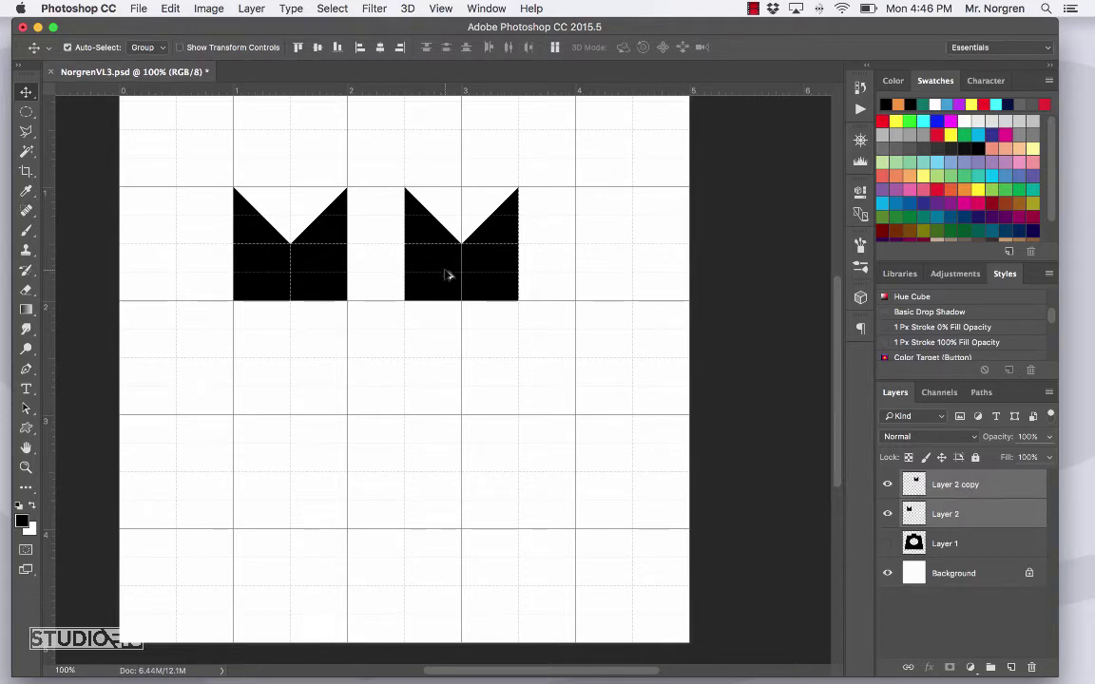
left_click_drag(449, 275, 450, 392)
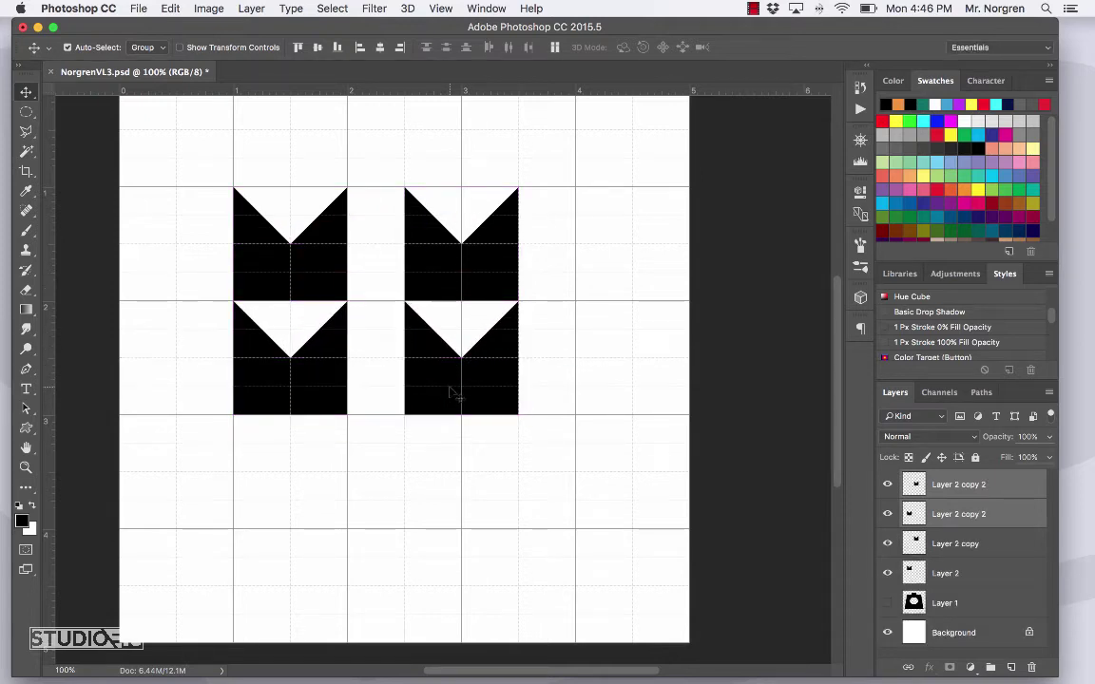
key("super+t")
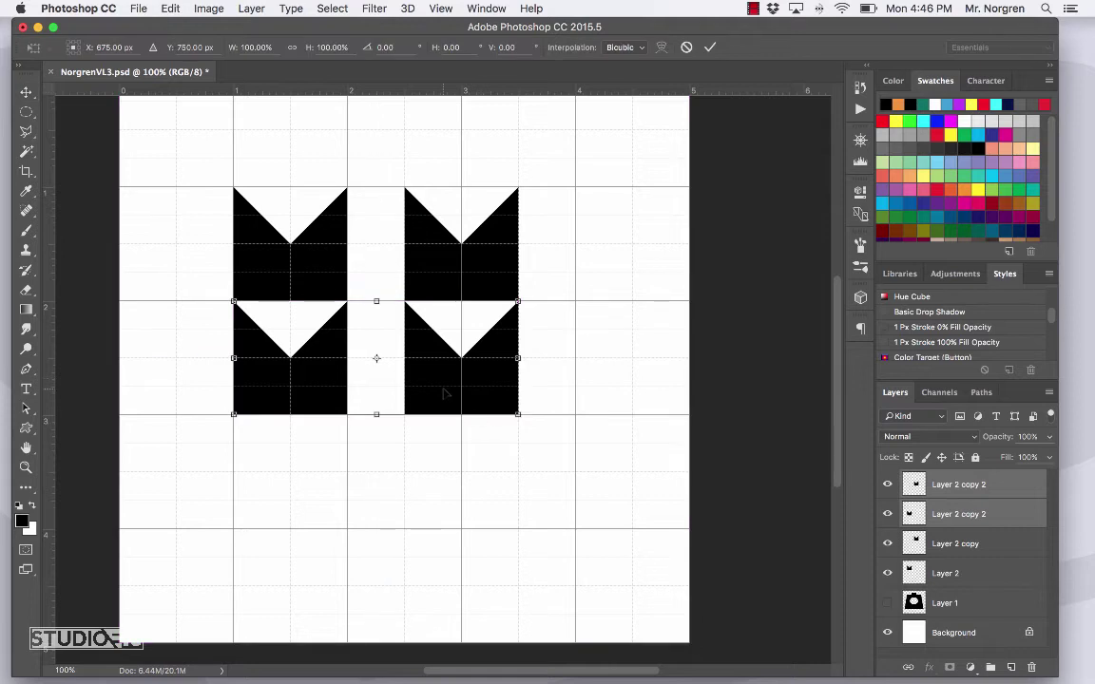
Step: Flip the bottom pair horizontally and vertically, then commit the transform
right_click(433, 378)
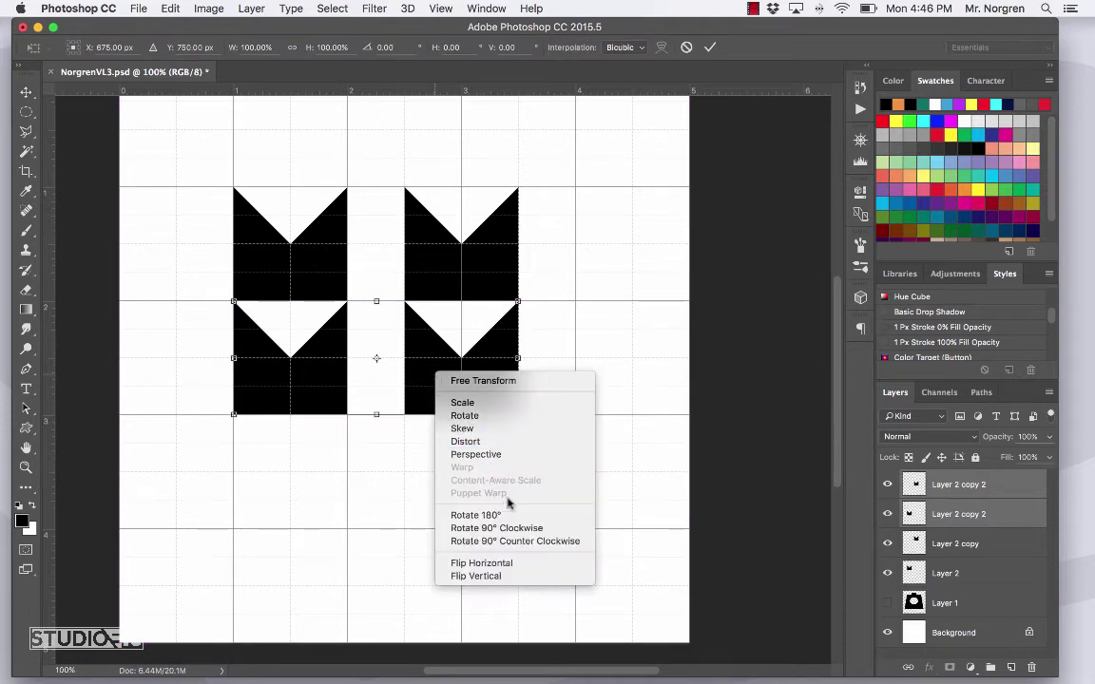
left_click(480, 563)
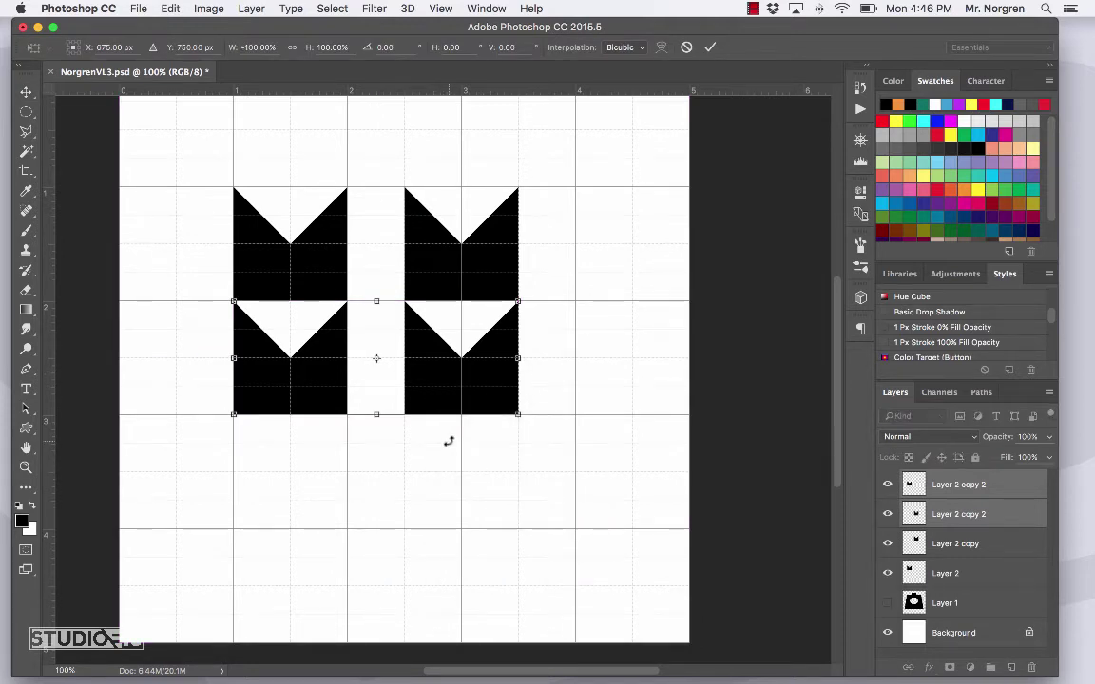
right_click(431, 374)
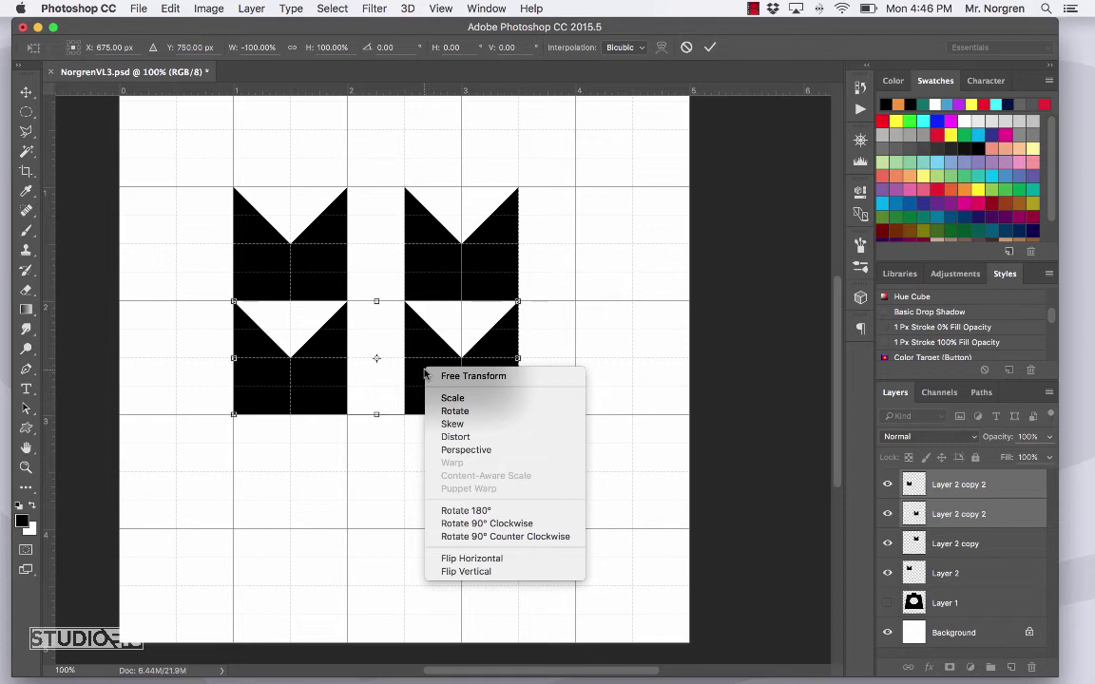
left_click(505, 572)
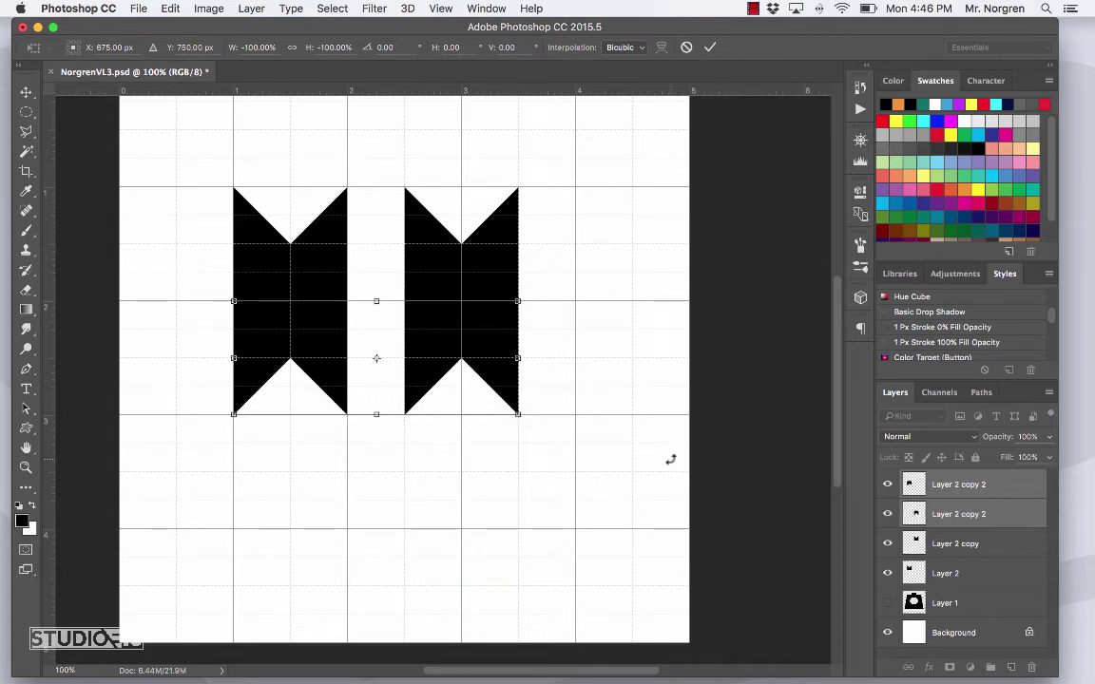
key("Return")
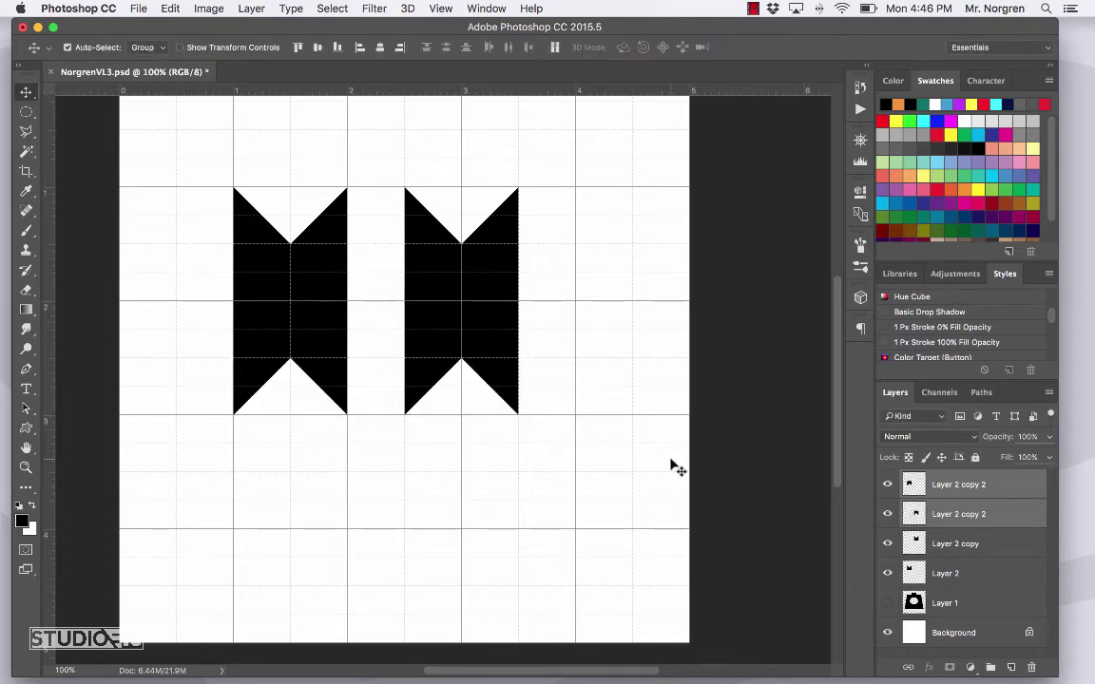
Step: Hide the Background and Merge Visible the shape layers into Layer 2 copy 2
left_click(888, 634)
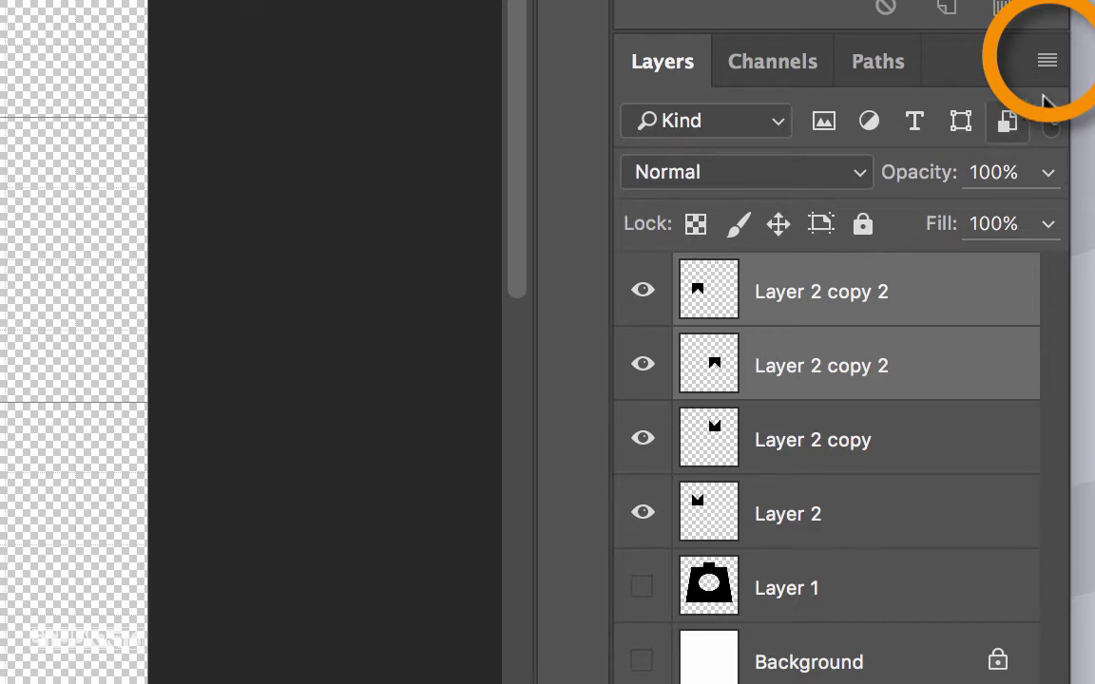
left_click(1050, 63)
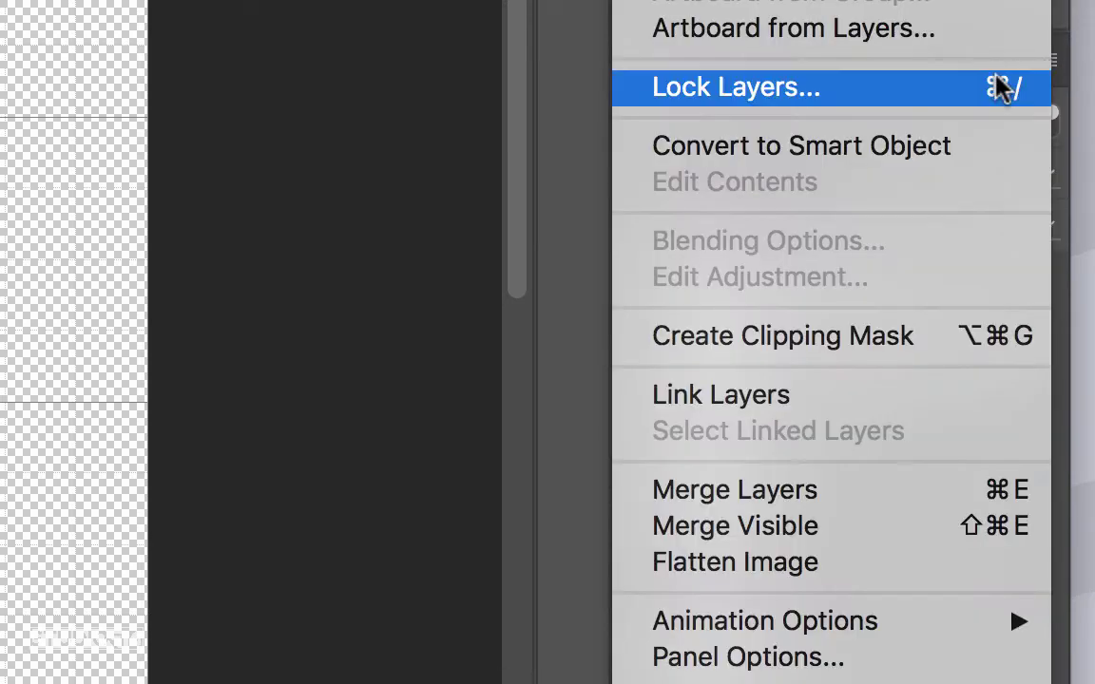
left_click(885, 541)
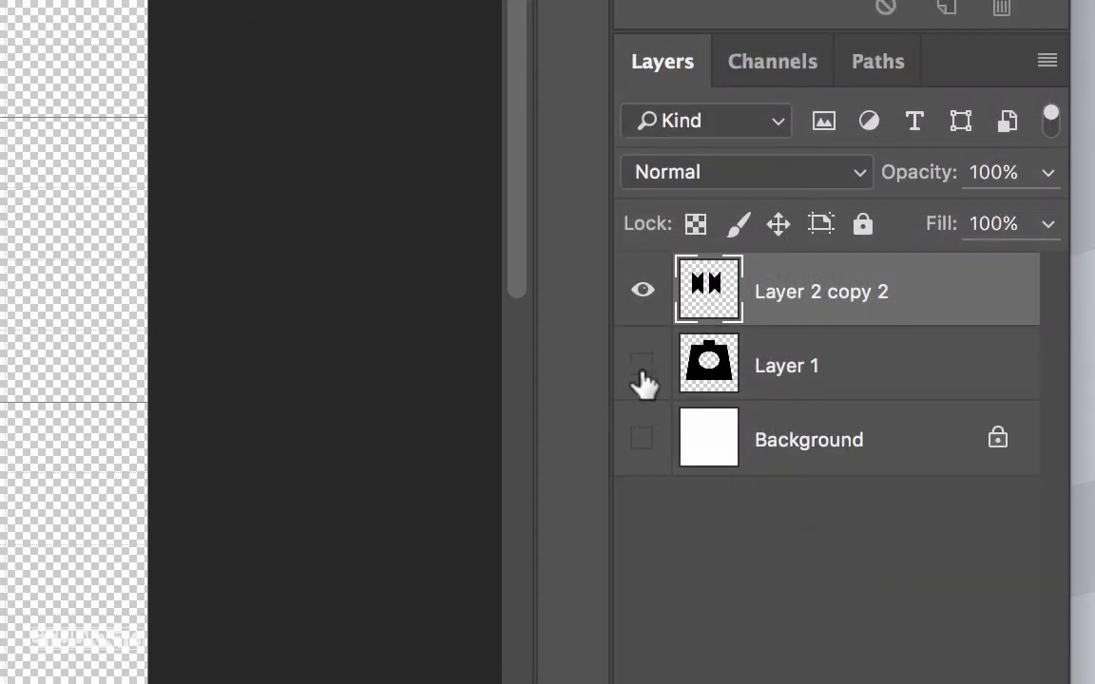
Step: Check the layers, leaving the bow-tie and camera hidden and only the white Background visible
left_click(643, 366)
left_click(643, 291)
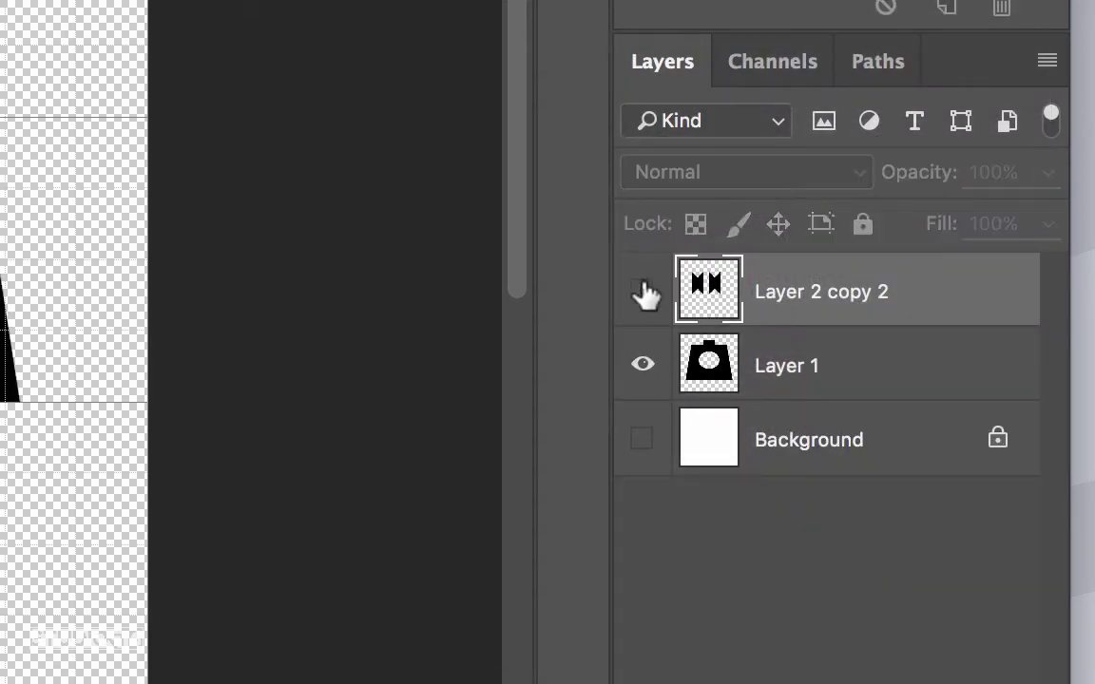
left_click(642, 366)
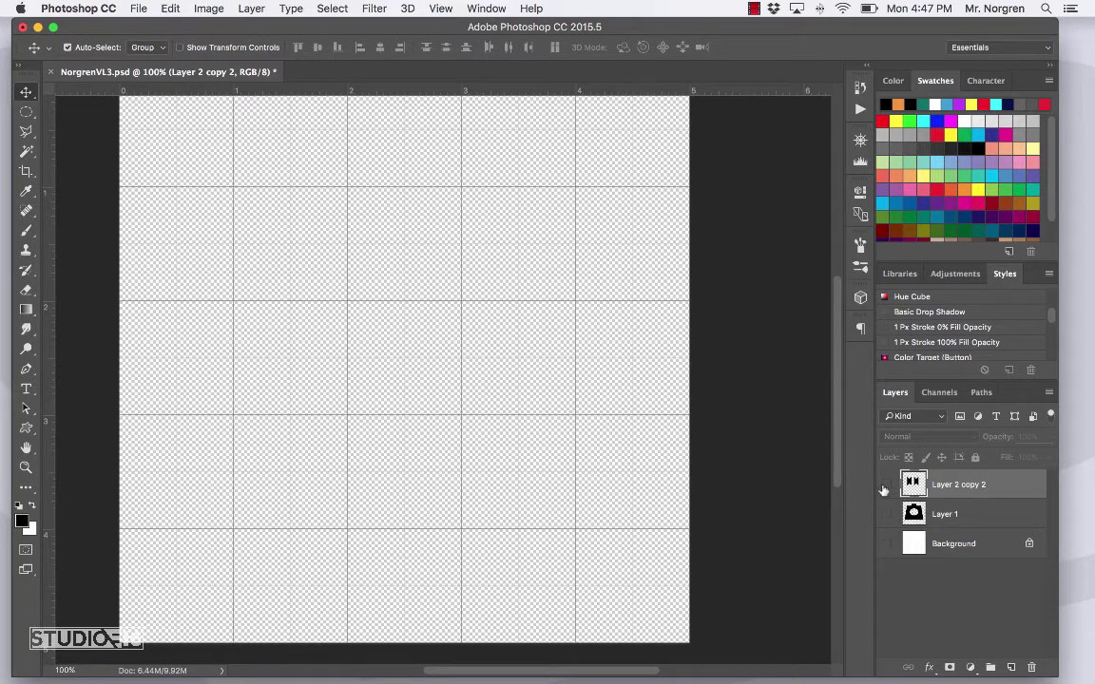
left_click(890, 485)
left_click(891, 485)
left_click(887, 515)
left_click(888, 515)
left_click(887, 544)
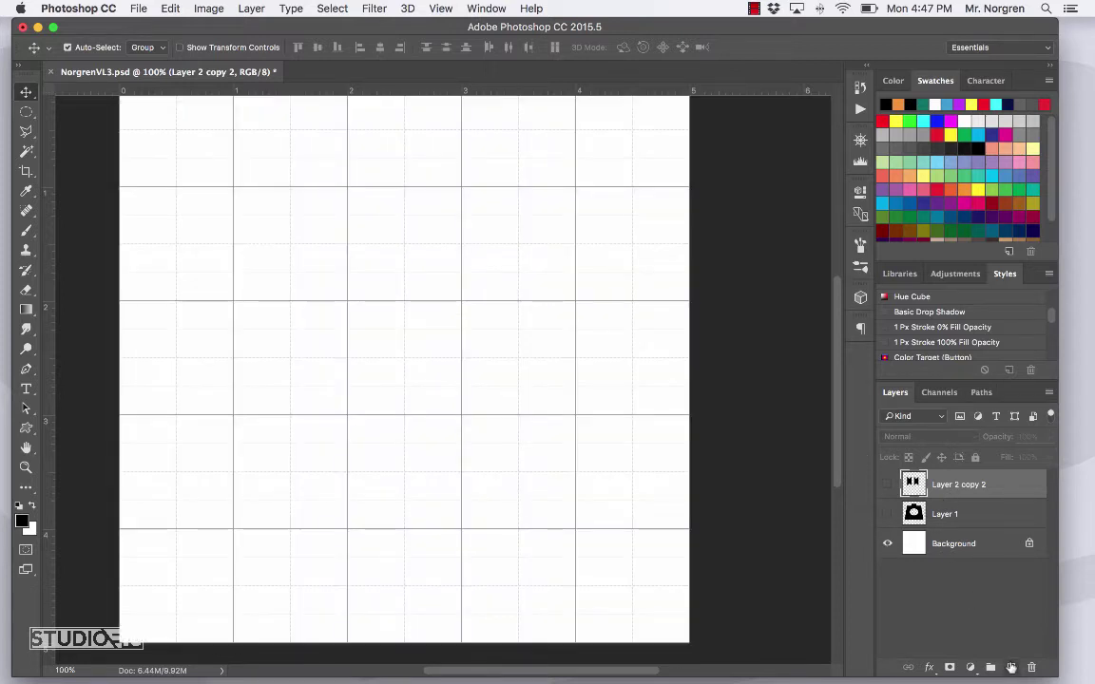
Step: Add a new empty layer on top and switch to the freehand Lasso tool
left_click(1012, 668)
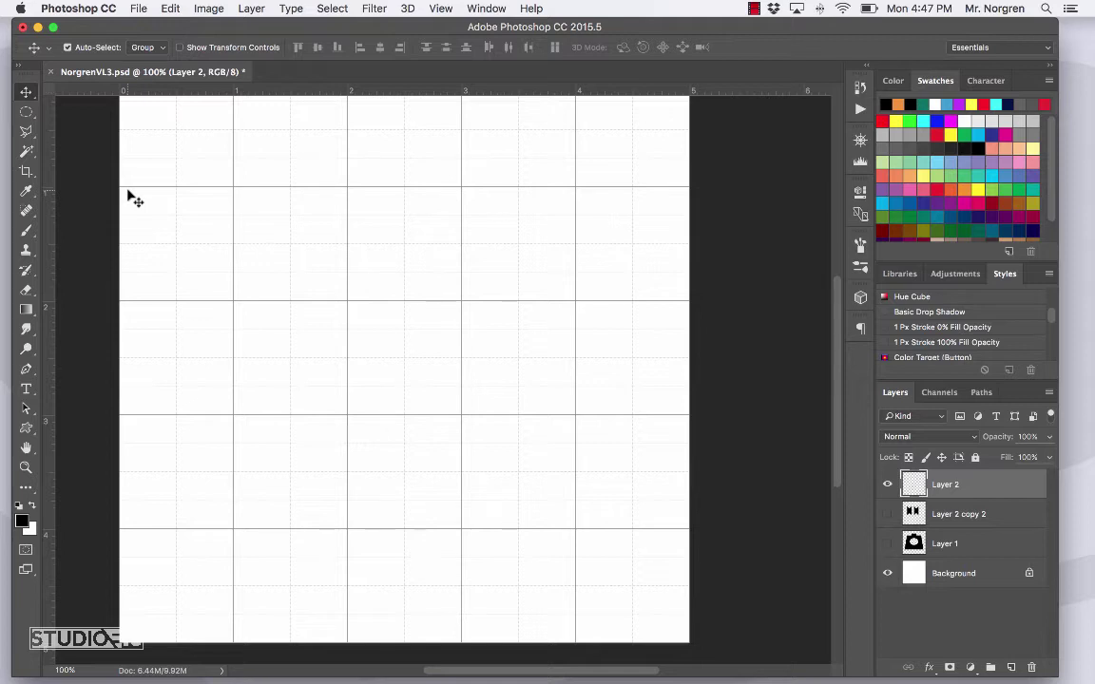
key("shift+l")
key("shift+l")
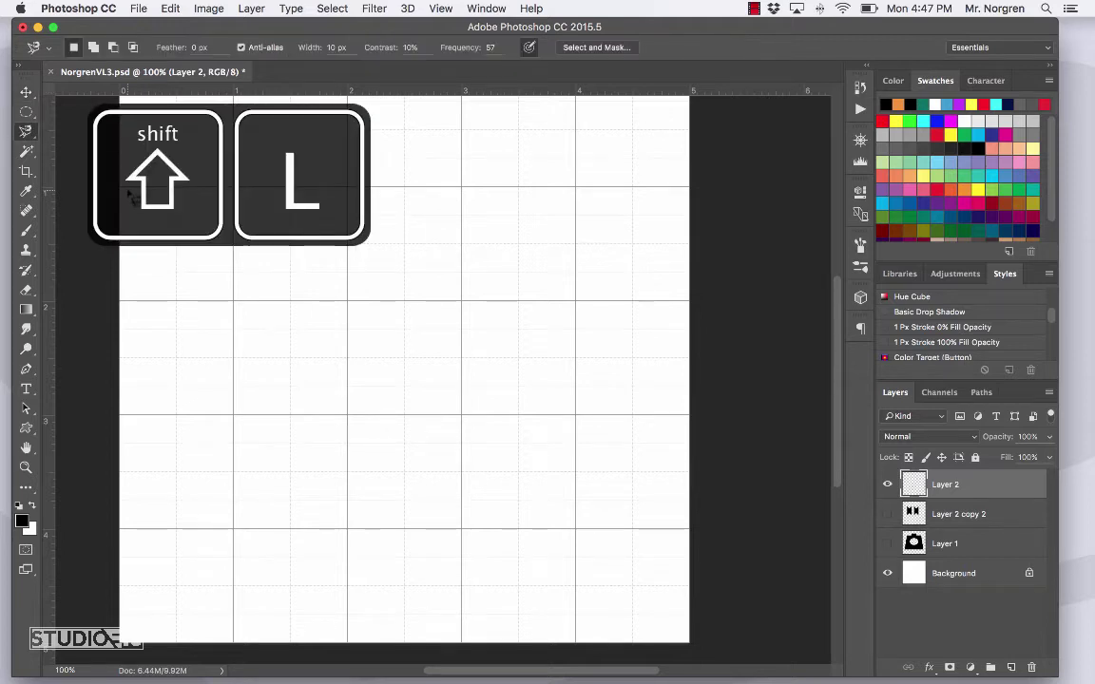
key("shift+l")
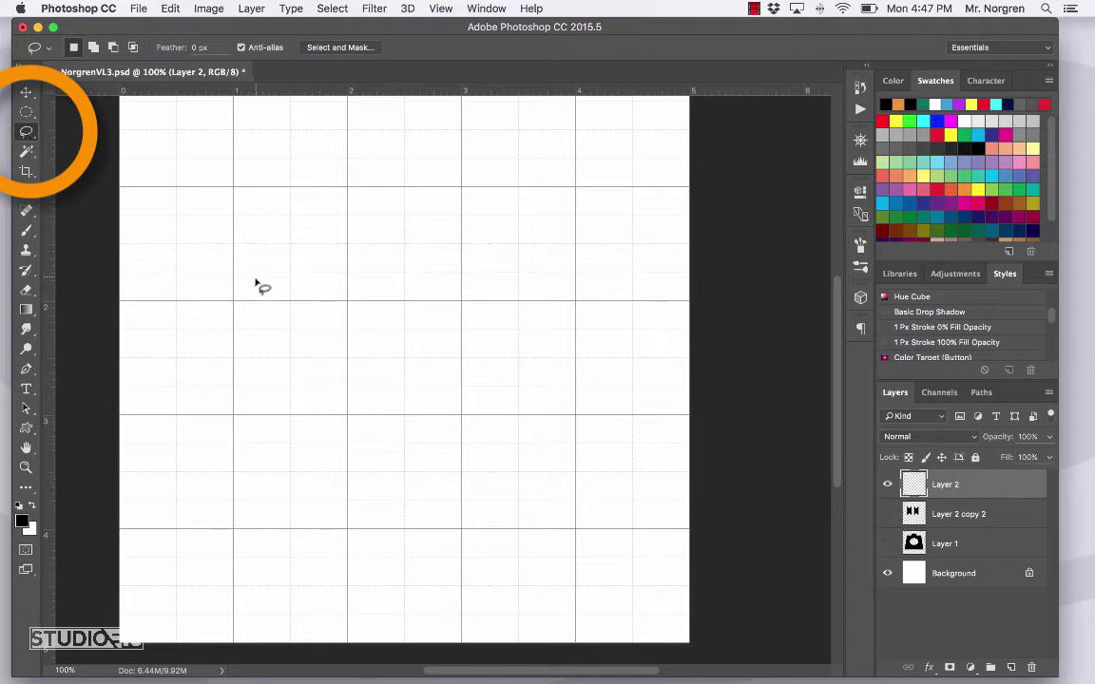
mouse_move(257, 296)
left_mouse_down()
mouse_move(248, 264)
mouse_move(275, 250)
mouse_move(321, 189)
mouse_move(359, 213)
mouse_move(416, 189)
mouse_move(446, 213)
mouse_move(458, 250)
mouse_move(496, 248)
mouse_move(520, 268)
mouse_move(536, 370)
mouse_move(492, 412)
mouse_move(428, 418)
mouse_move(372, 378)
mouse_move(318, 360)
mouse_move(264, 360)
mouse_move(255, 293)
left_mouse_up()
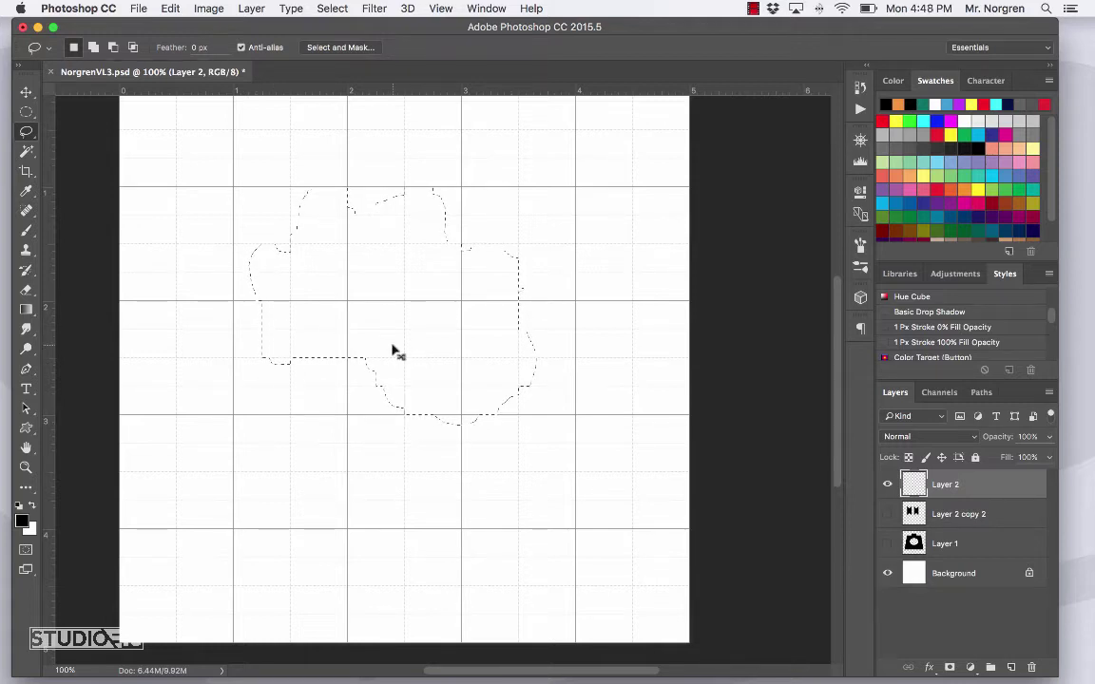
key("super+d")
Step: Turn off snapping and lasso a wavy blob outline near the canvas centre
left_click(441, 8)
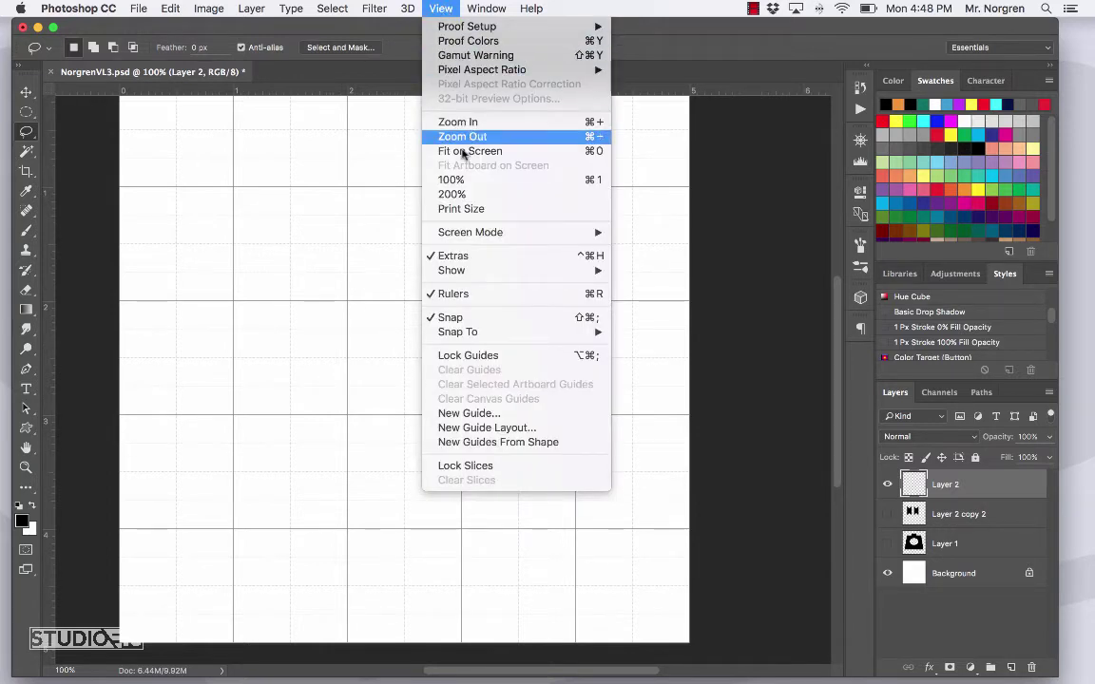
left_click(480, 320)
mouse_move(247, 336)
left_mouse_down()
mouse_move(213, 314)
mouse_move(225, 257)
mouse_move(270, 264)
mouse_move(281, 205)
mouse_move(313, 218)
mouse_move(330, 244)
mouse_move(389, 180)
mouse_move(402, 221)
mouse_move(498, 200)
mouse_move(509, 290)
mouse_move(561, 381)
mouse_move(499, 442)
mouse_move(384, 517)
mouse_move(371, 424)
mouse_move(335, 384)
mouse_move(297, 446)
mouse_move(195, 385)
mouse_move(247, 336)
left_mouse_up()
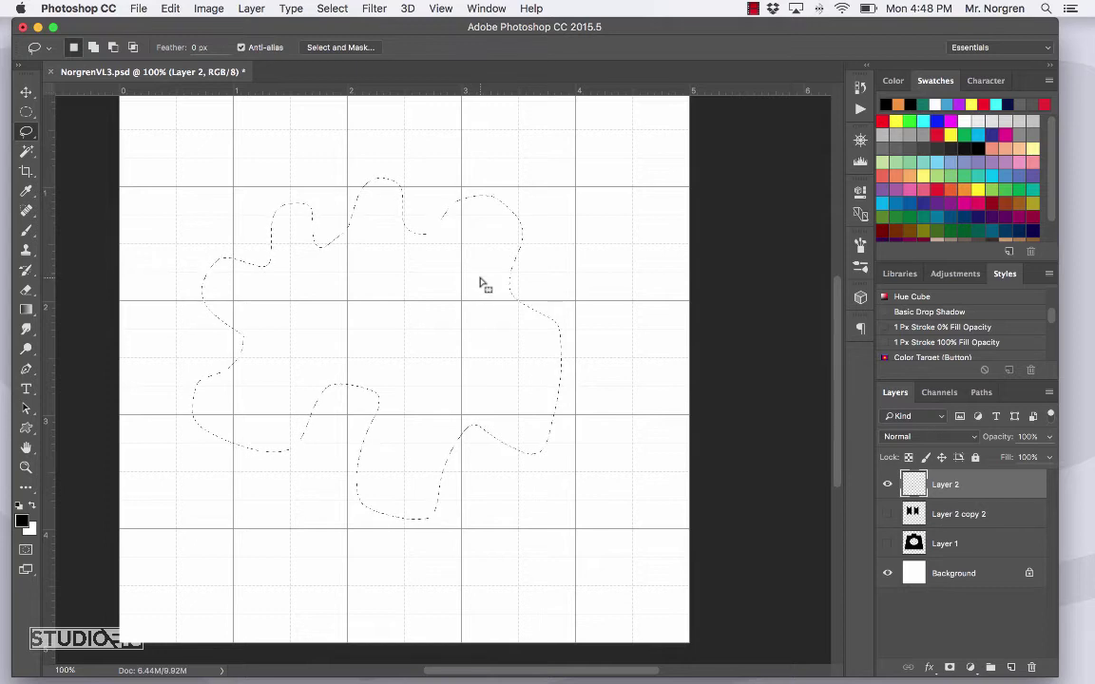
key("shift")
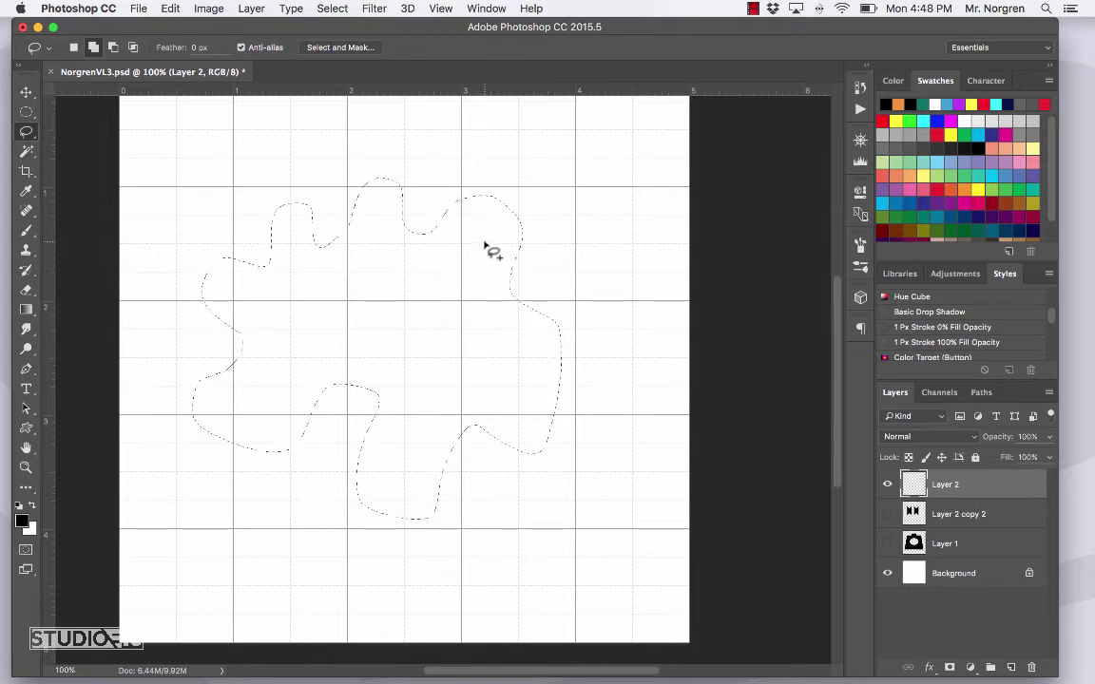
Step: Extend the blob selection, subtract five small holes, fill it black and deselect
mouse_move(485, 244)
left_mouse_down()
mouse_move(504, 206)
mouse_move(569, 200)
mouse_move(582, 268)
left_mouse_up()
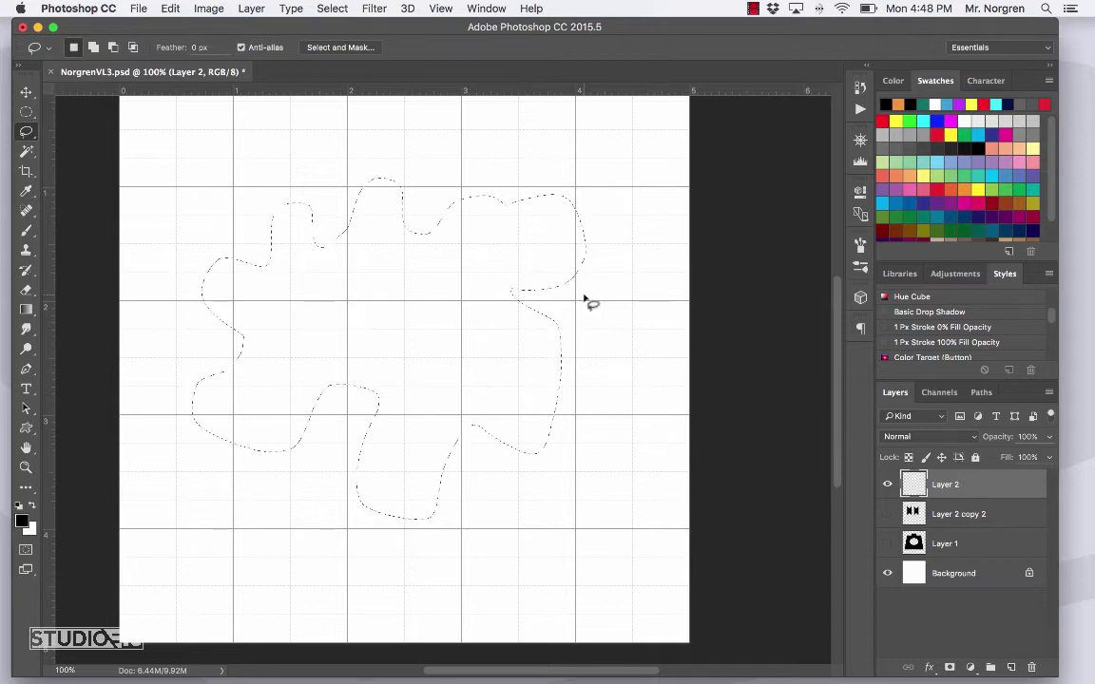
key("alt")
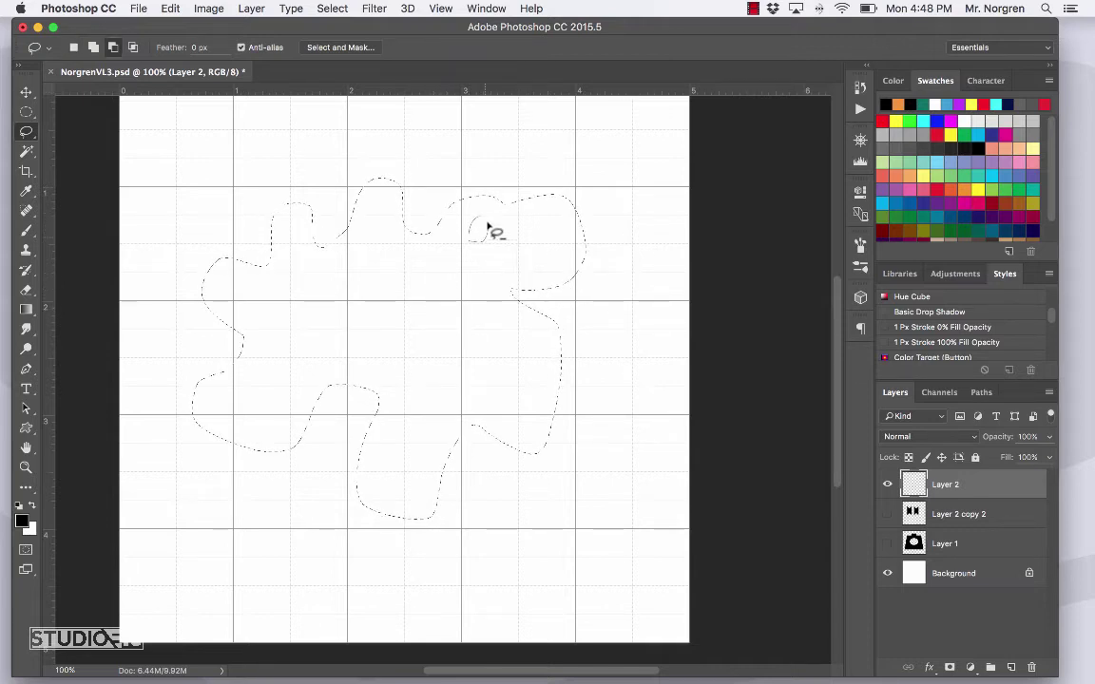
left_click_drag(488, 228, 487, 221)
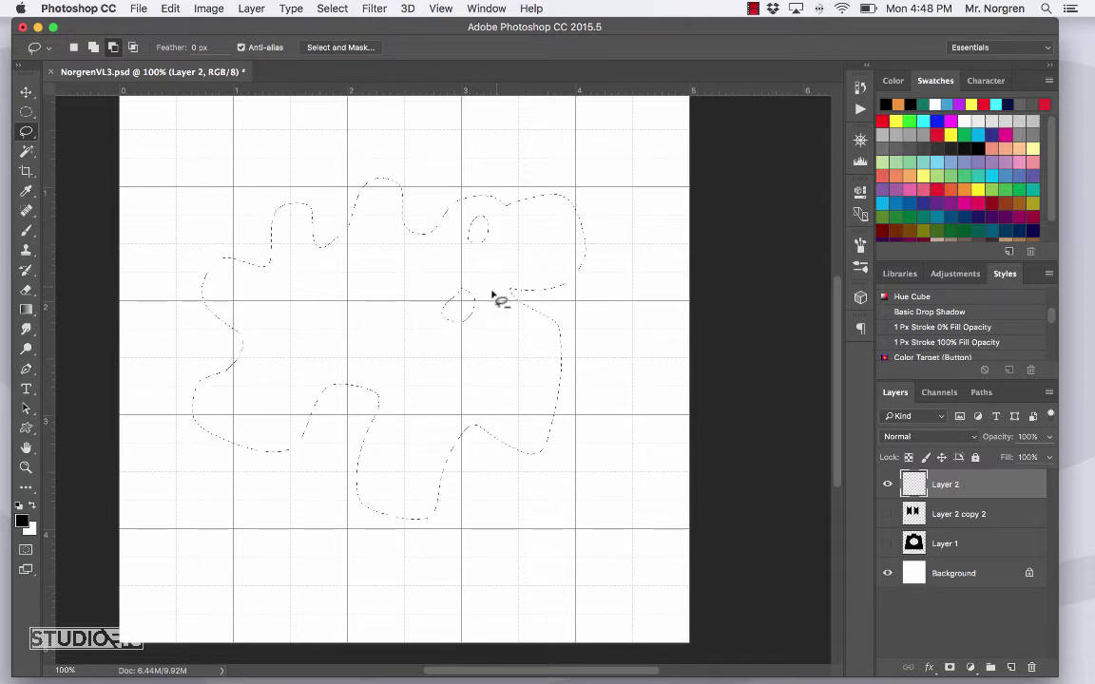
left_click_drag(417, 286, 396, 251)
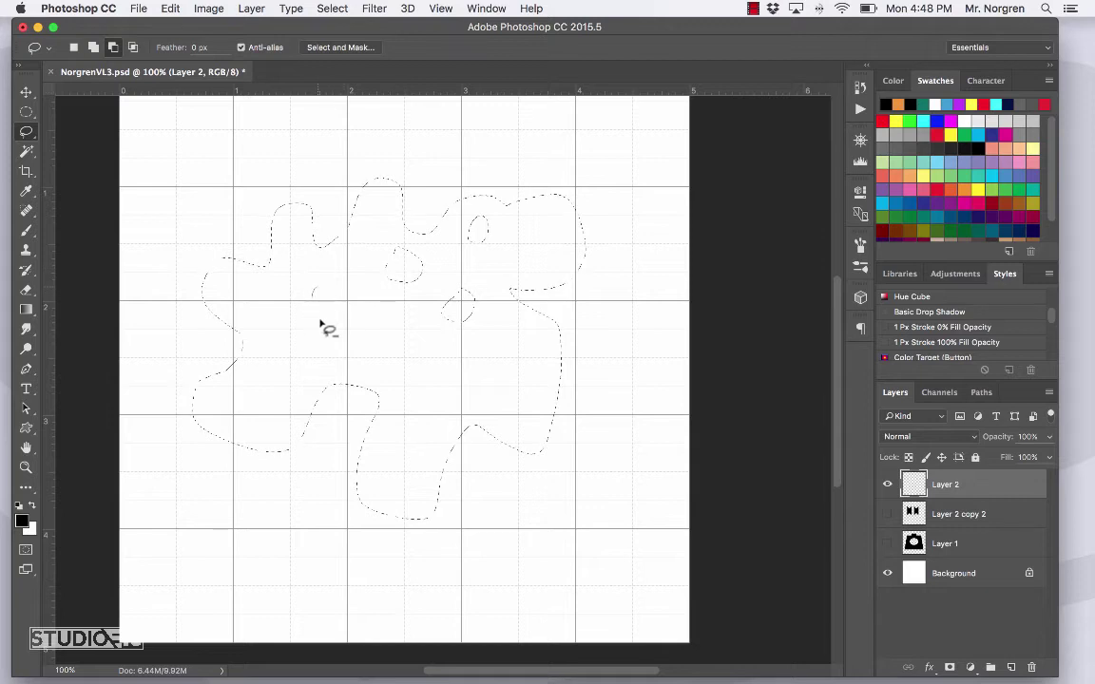
left_click_drag(311, 292, 312, 292)
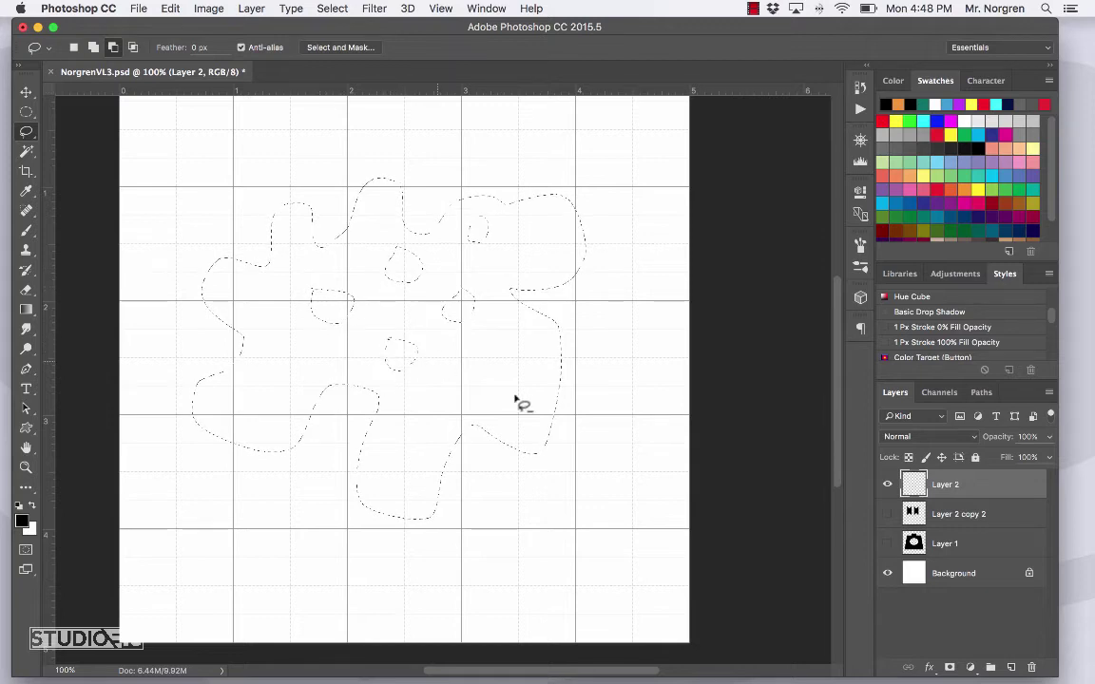
key("alt")
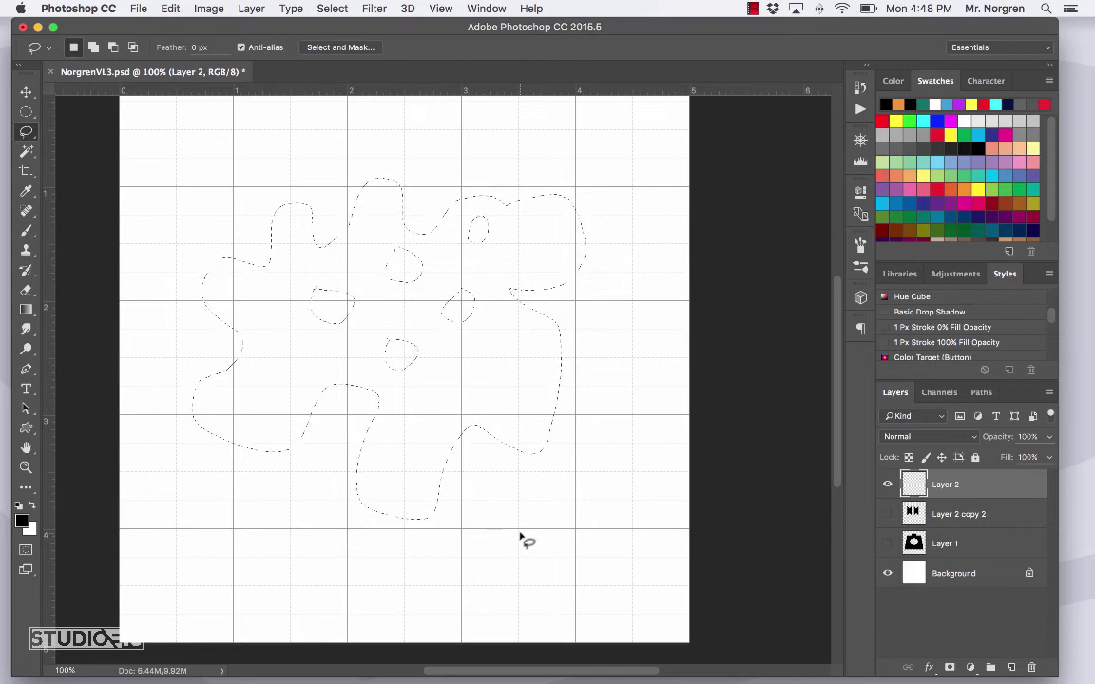
key("alt+BackSpace")
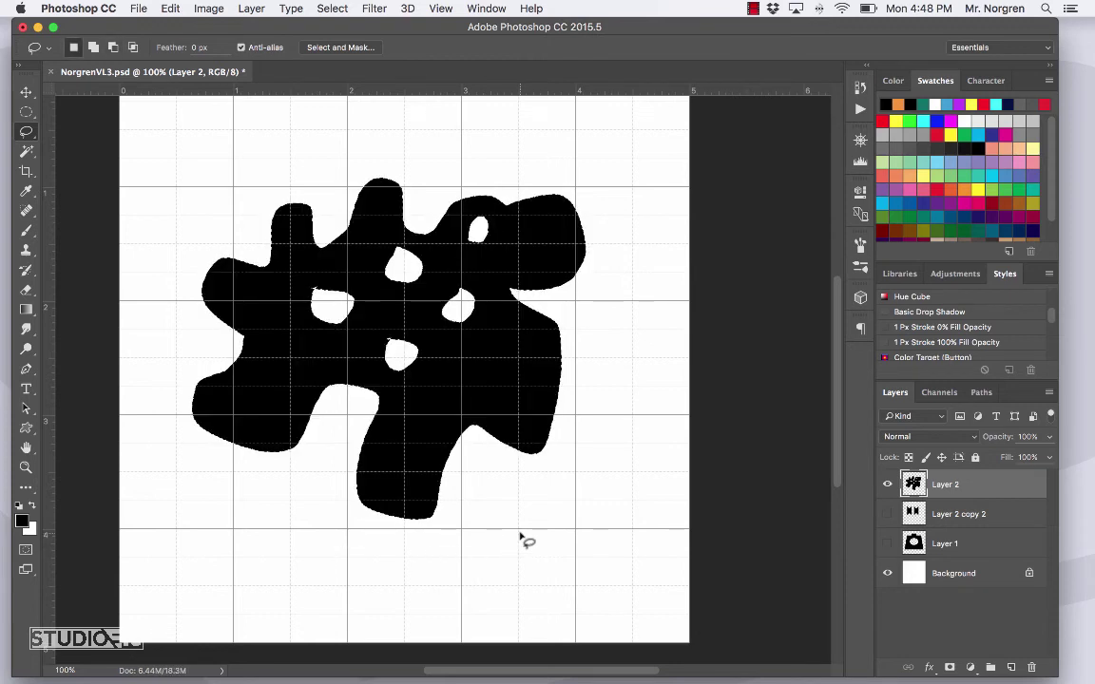
key("super")
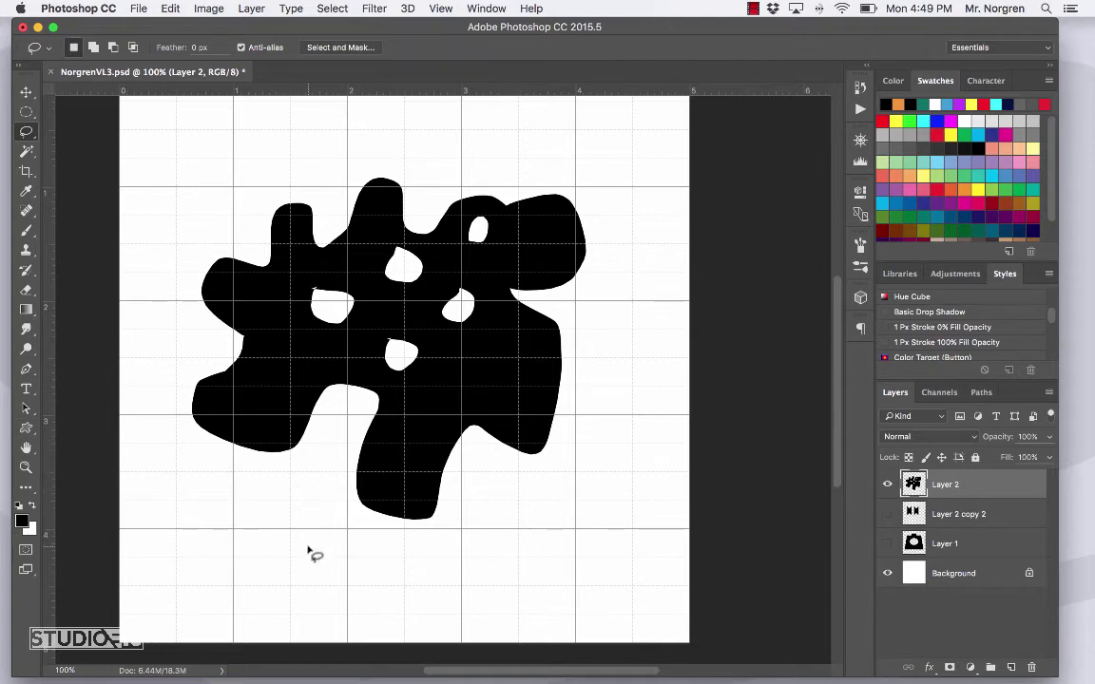
Step: Choose the Rounded Rectangle tool in Shape mode and hide the holey blob layer
key("u")
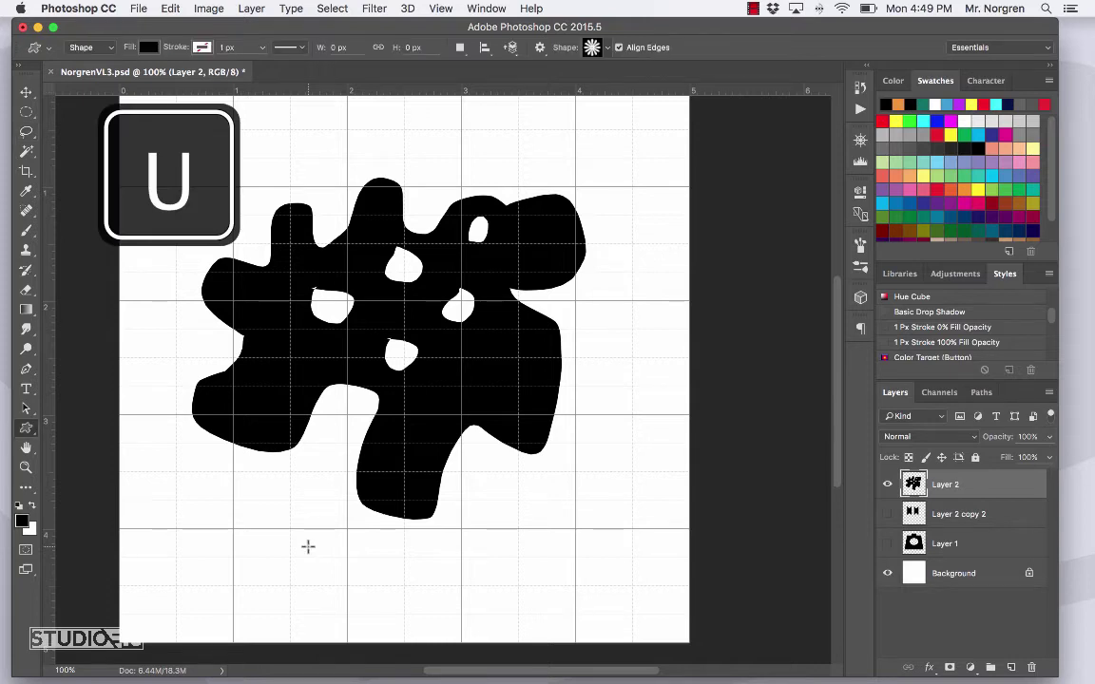
key("shift+u")
key("shift+u")
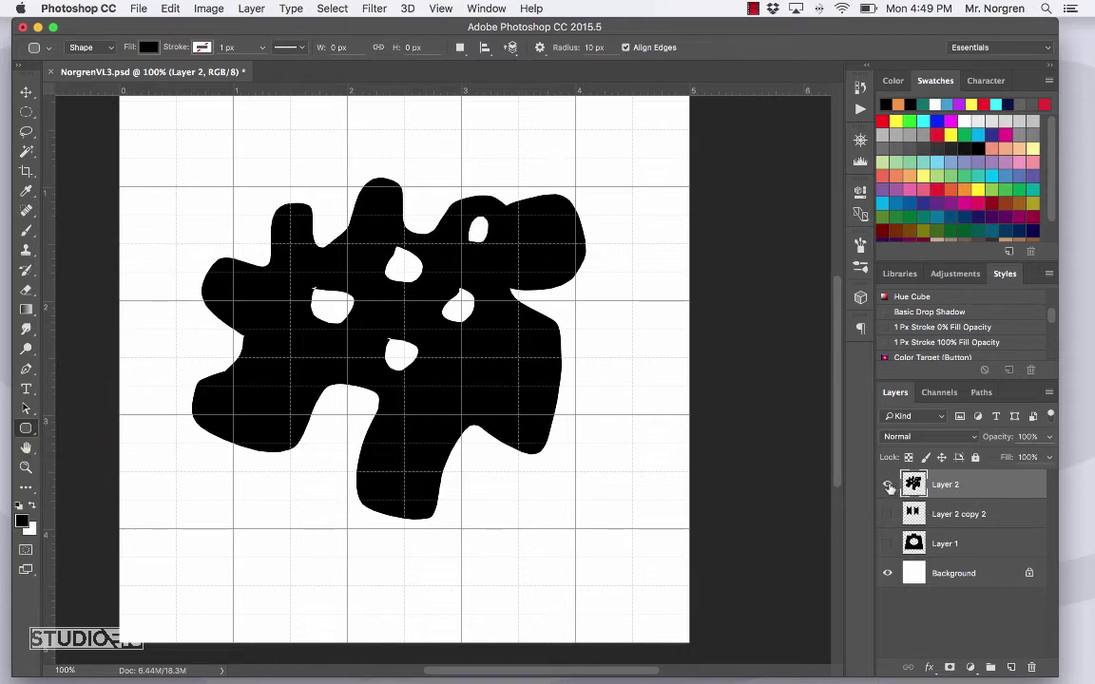
left_click(888, 485)
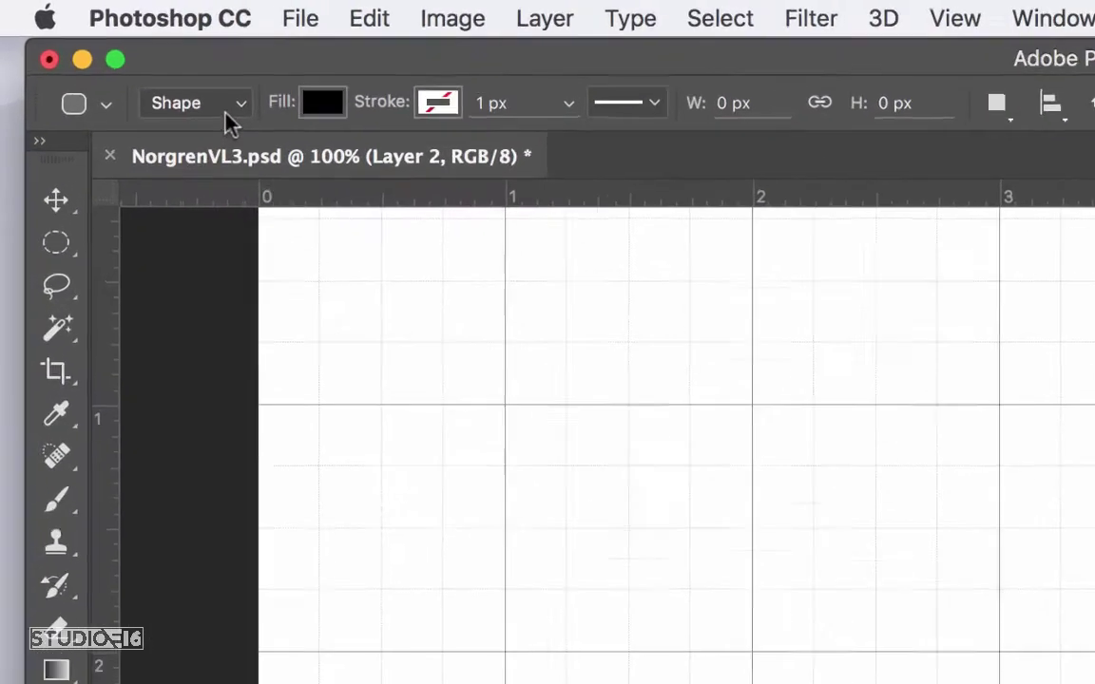
left_click(103, 50)
left_click(228, 118)
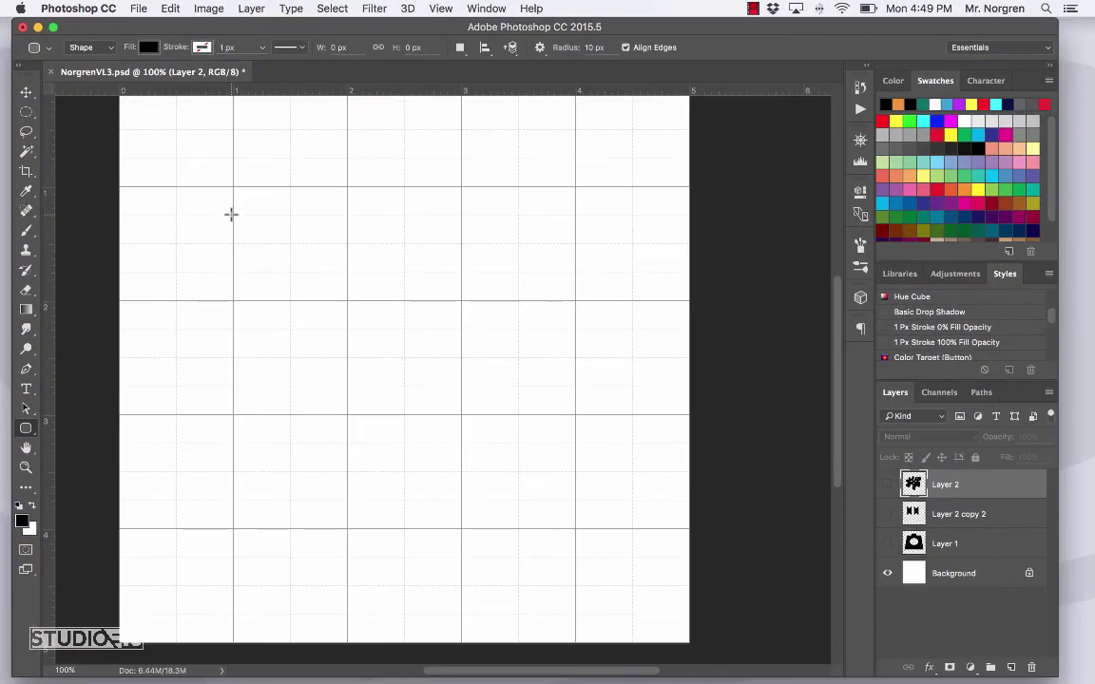
Step: Draw a black rounded rectangle with 162 px corner radii and a 431 px top-right corner
left_click_drag(233, 216, 574, 442)
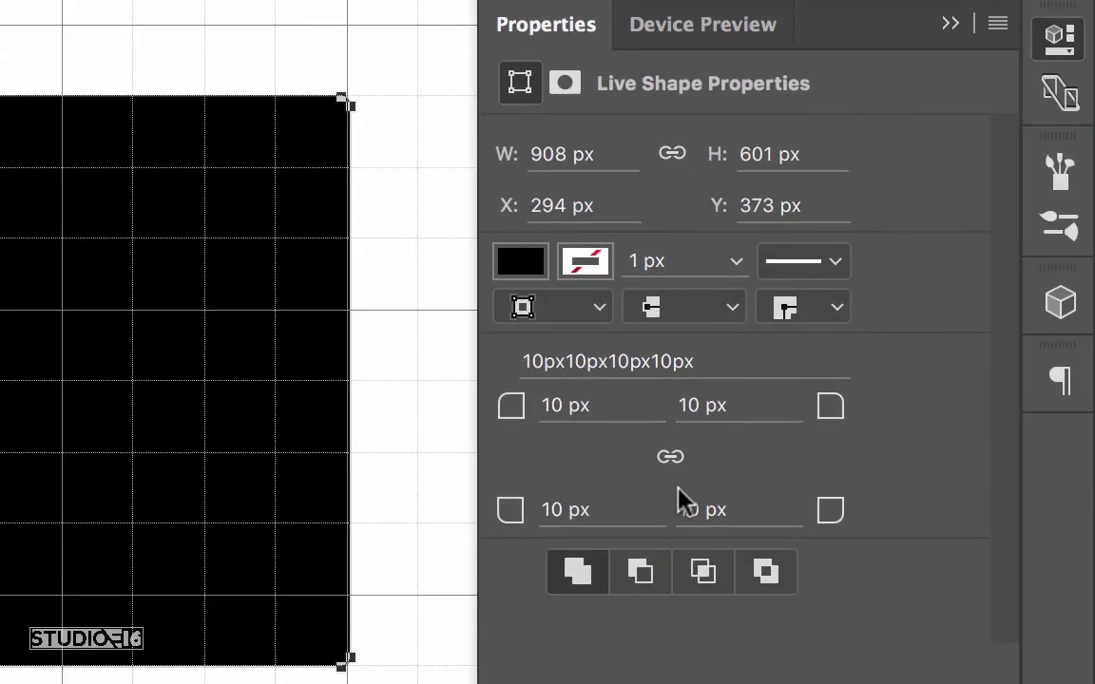
left_click(669, 455)
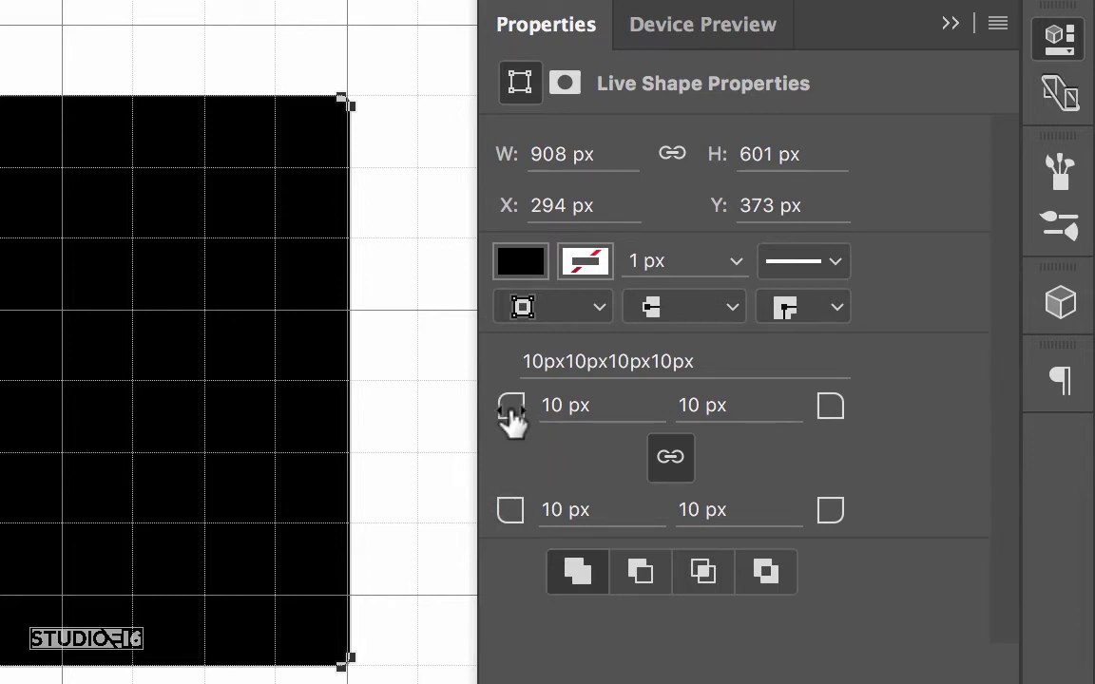
left_click_drag(511, 413, 796, 405)
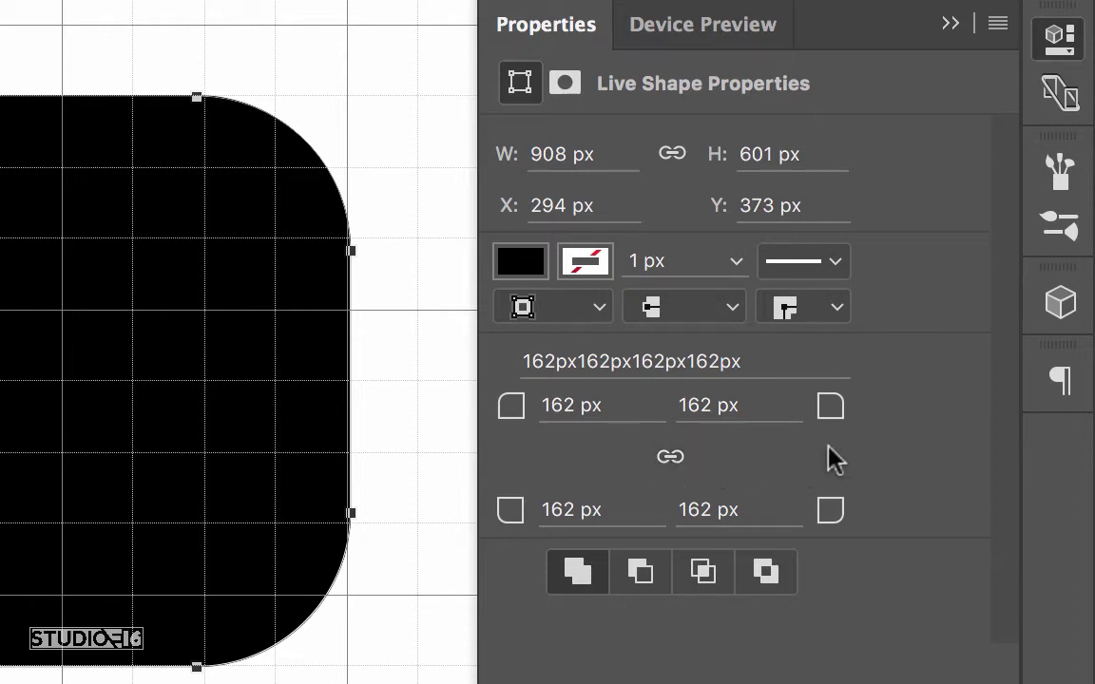
left_click_drag(831, 420, 1094, 421)
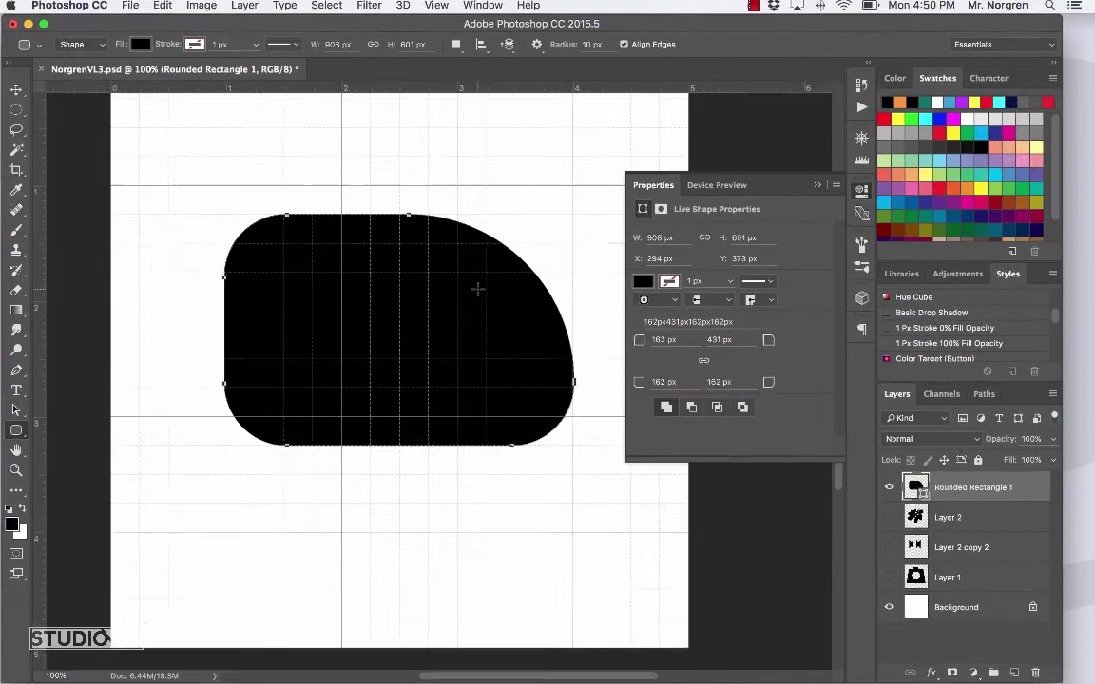
left_click(859, 196)
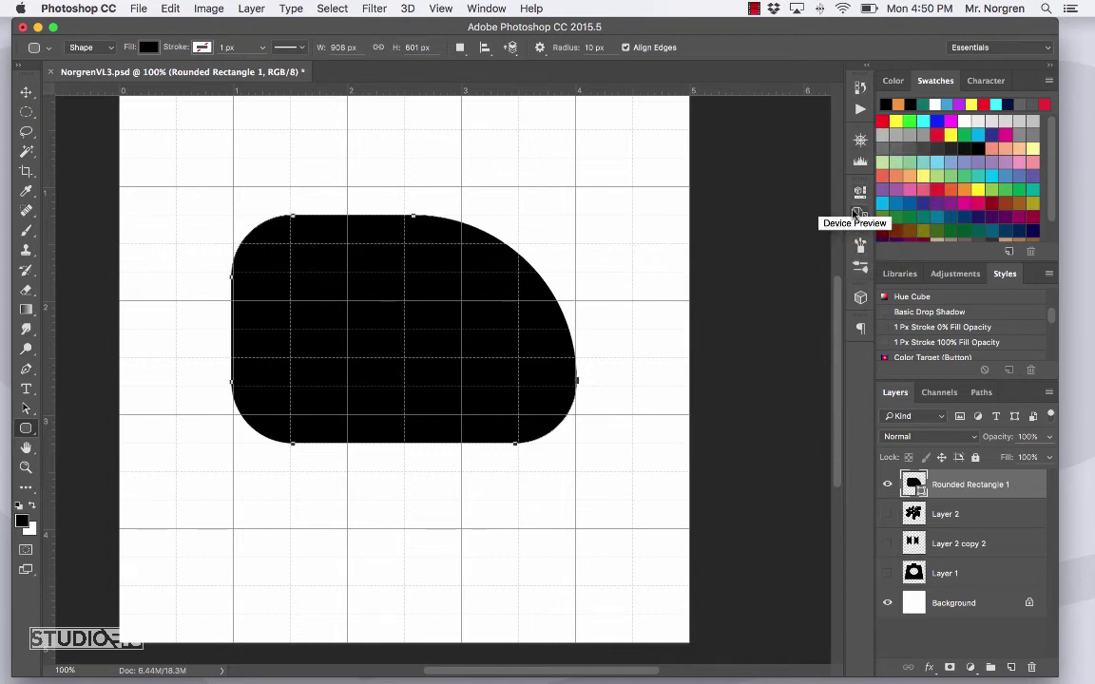
Step: Marquee a circle on the body's left side and dismiss the not-editable warning
left_click(27, 112)
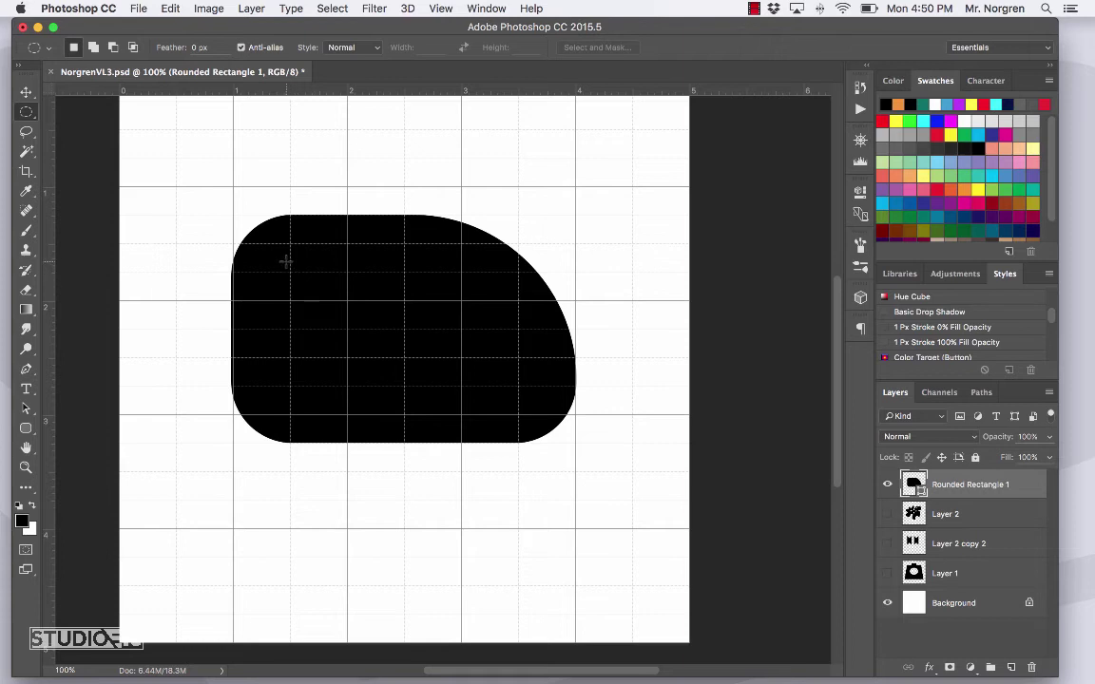
left_click_drag(286, 259, 397, 370)
key("BackSpace")
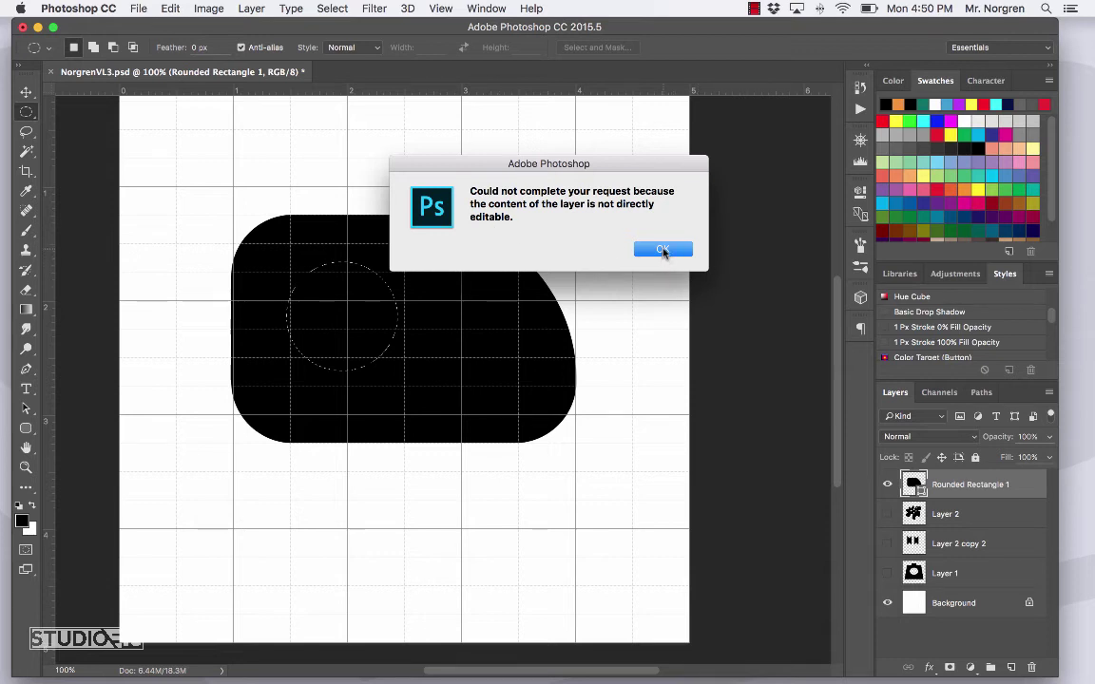
left_click(663, 250)
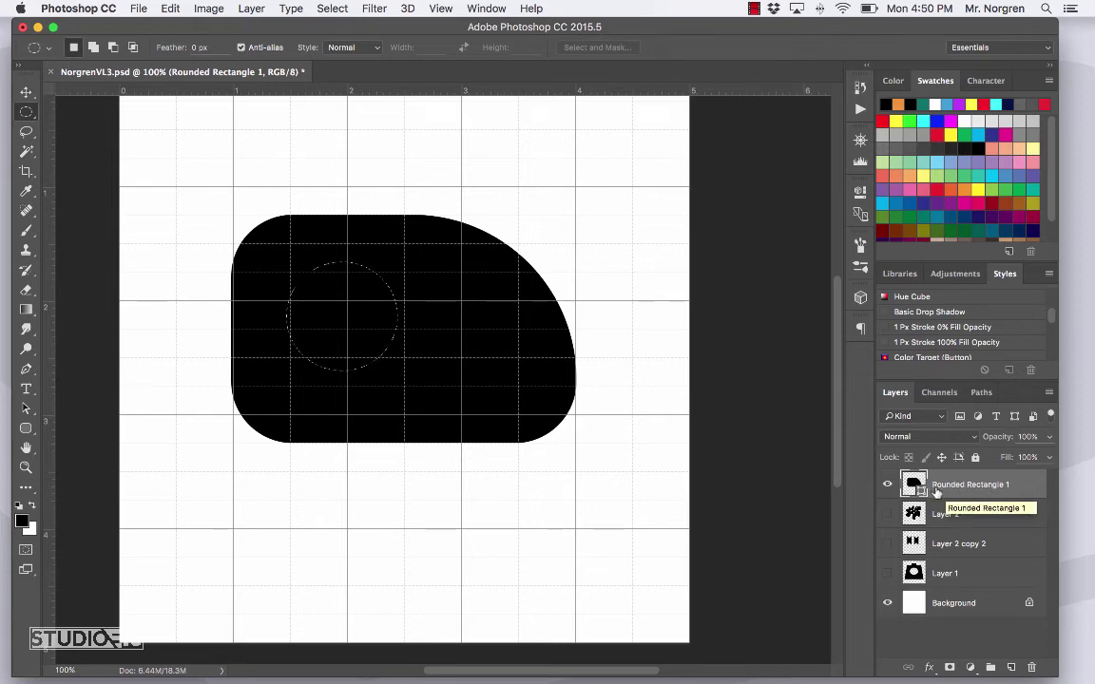
Step: Rasterize Rounded Rectangle 1 and delete the circle to cut the round hole
right_click(936, 492)
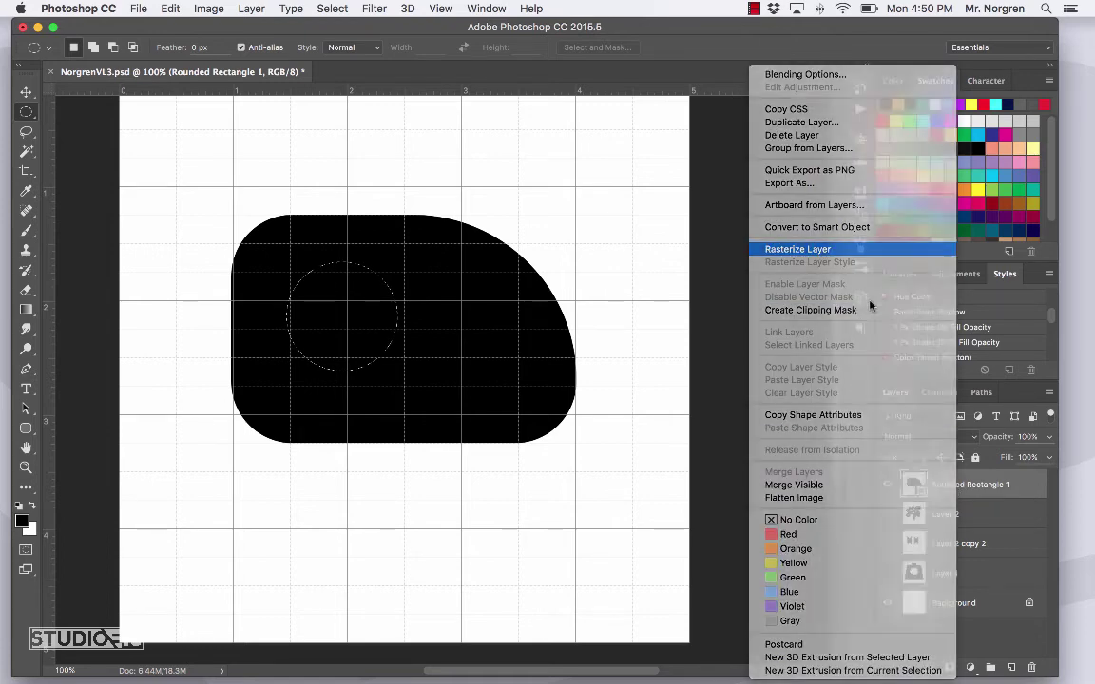
left_click(823, 250)
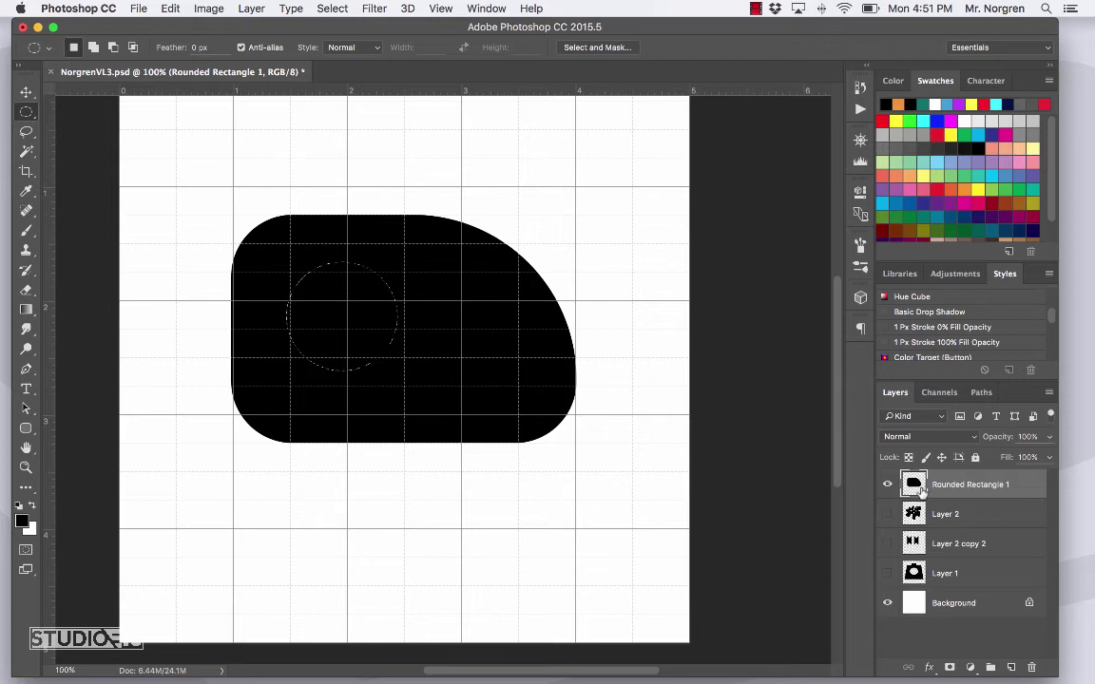
key("Delete")
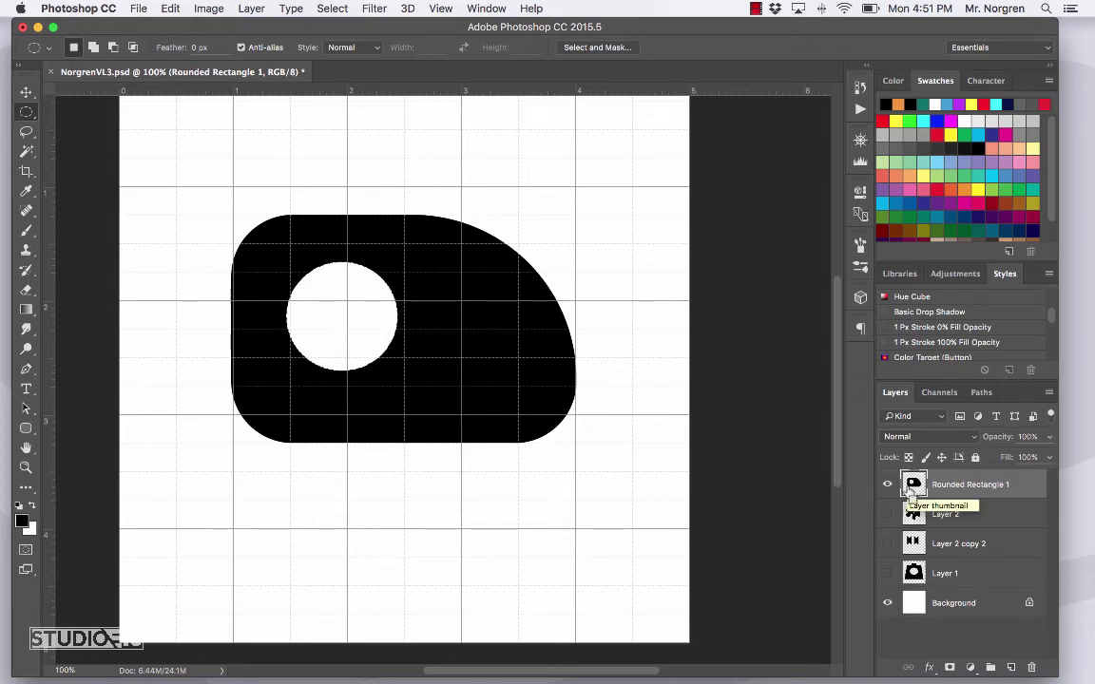
left_click(861, 193)
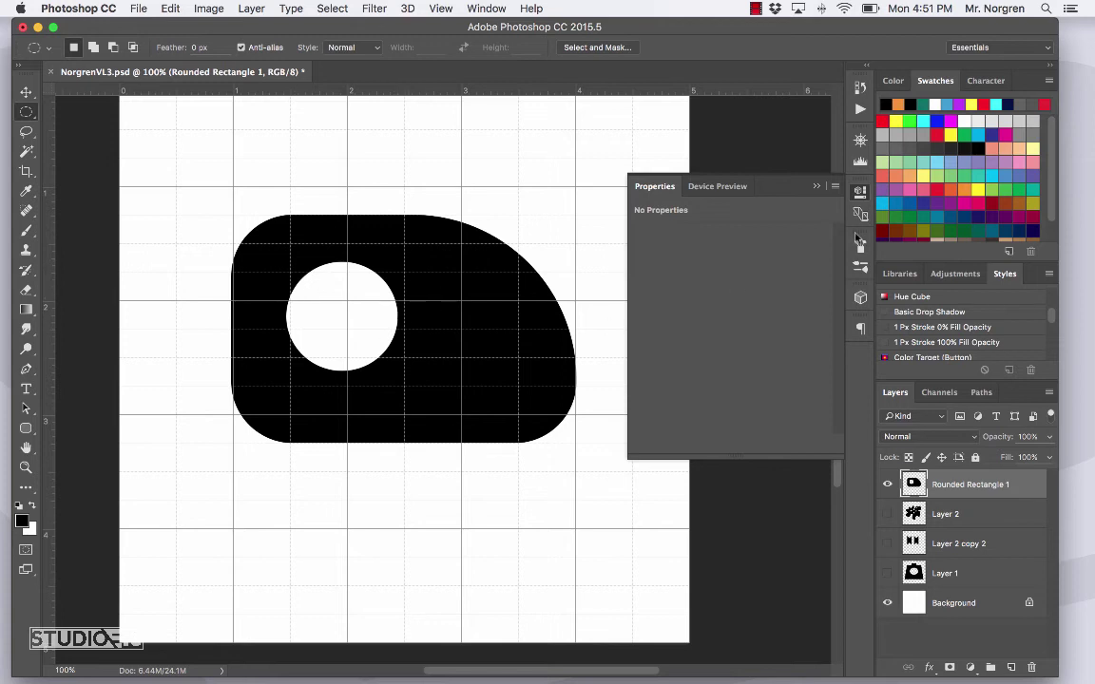
left_click(863, 195)
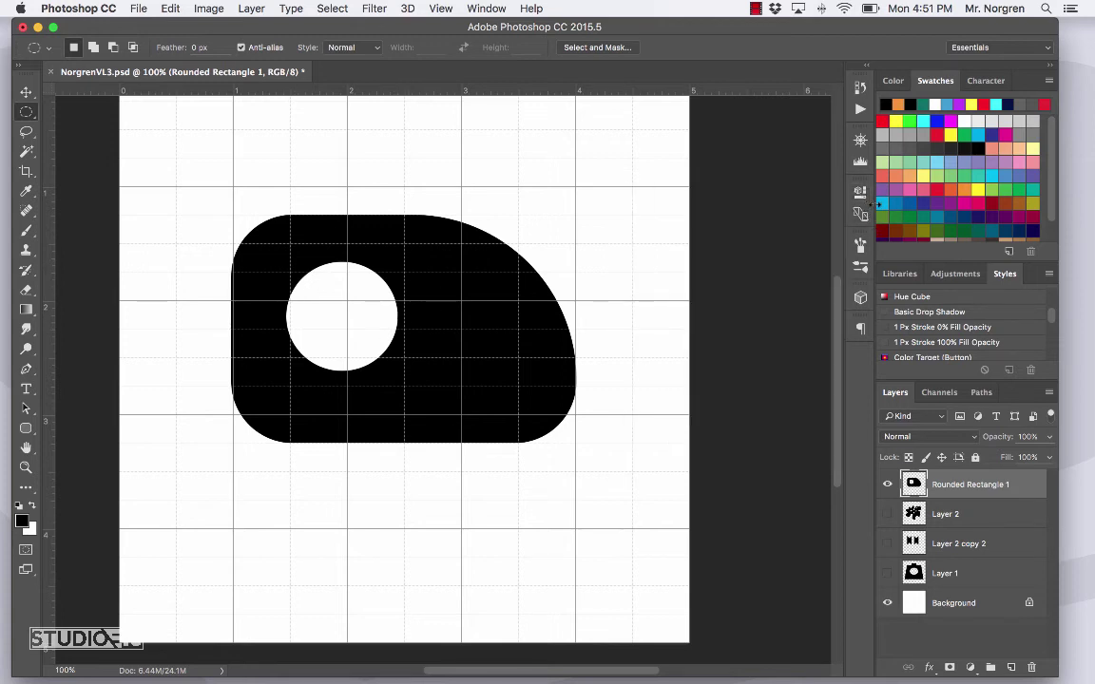
Step: Hide Rounded Rectangle 1 and switch to the Custom Shape tool
left_click(887, 484)
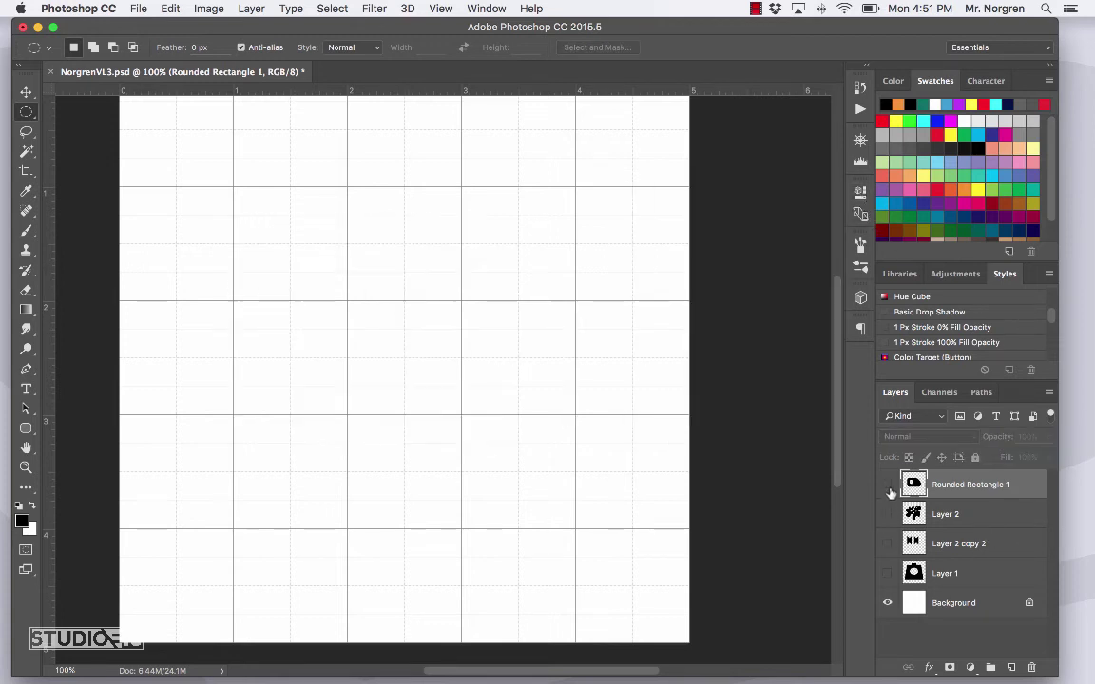
key("shift+u")
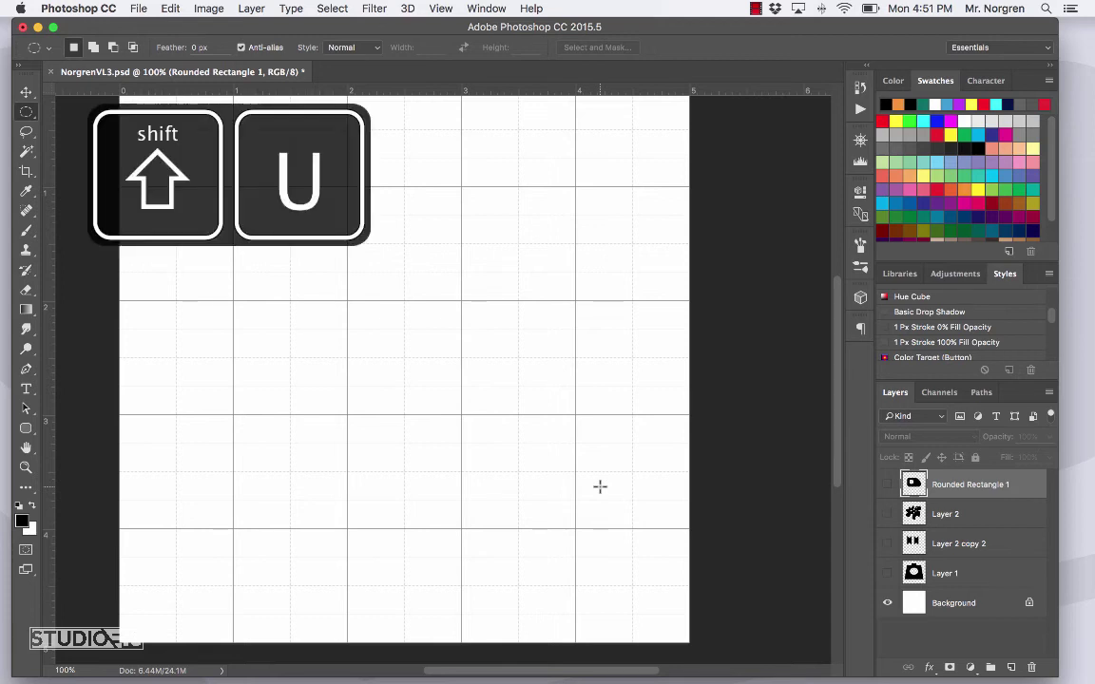
key("shift+u")
key("shift+u")
key("shift+u")
key("shift+u")
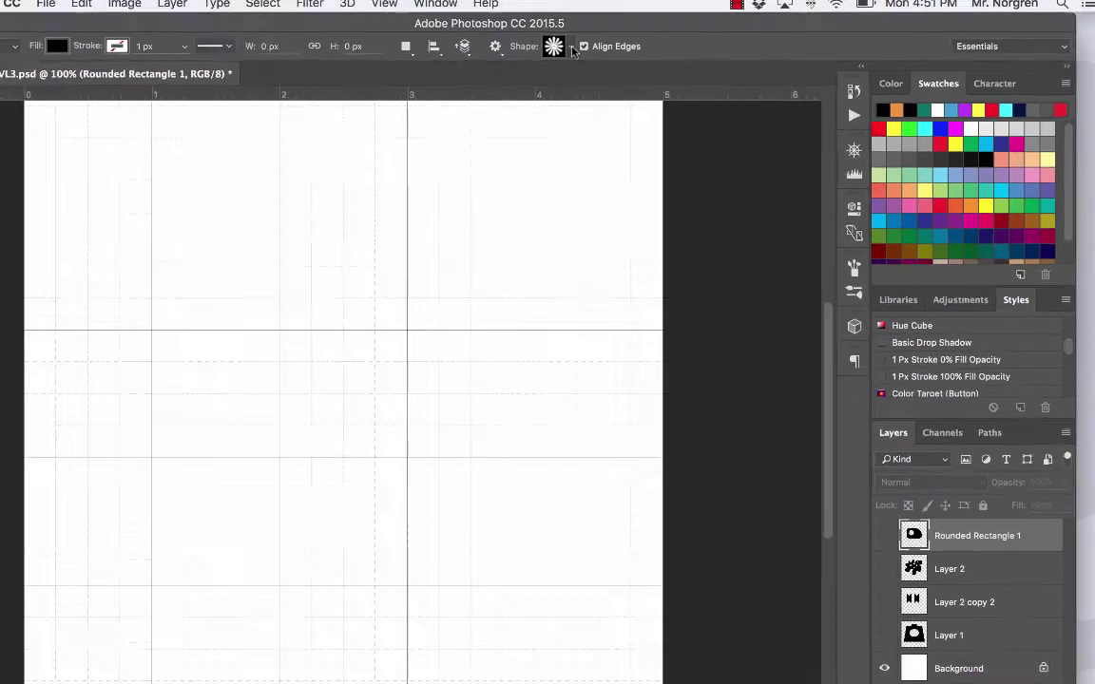
Step: Load the All shapes library into the shape picker and choose Flower 7
left_click(573, 47)
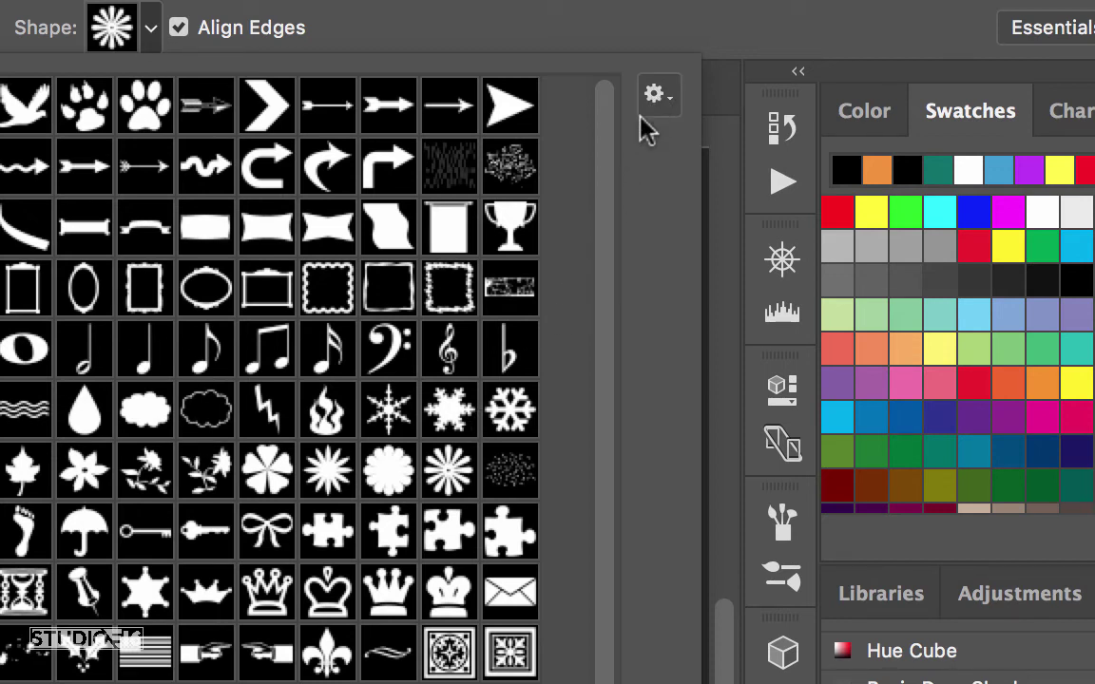
left_click(658, 95)
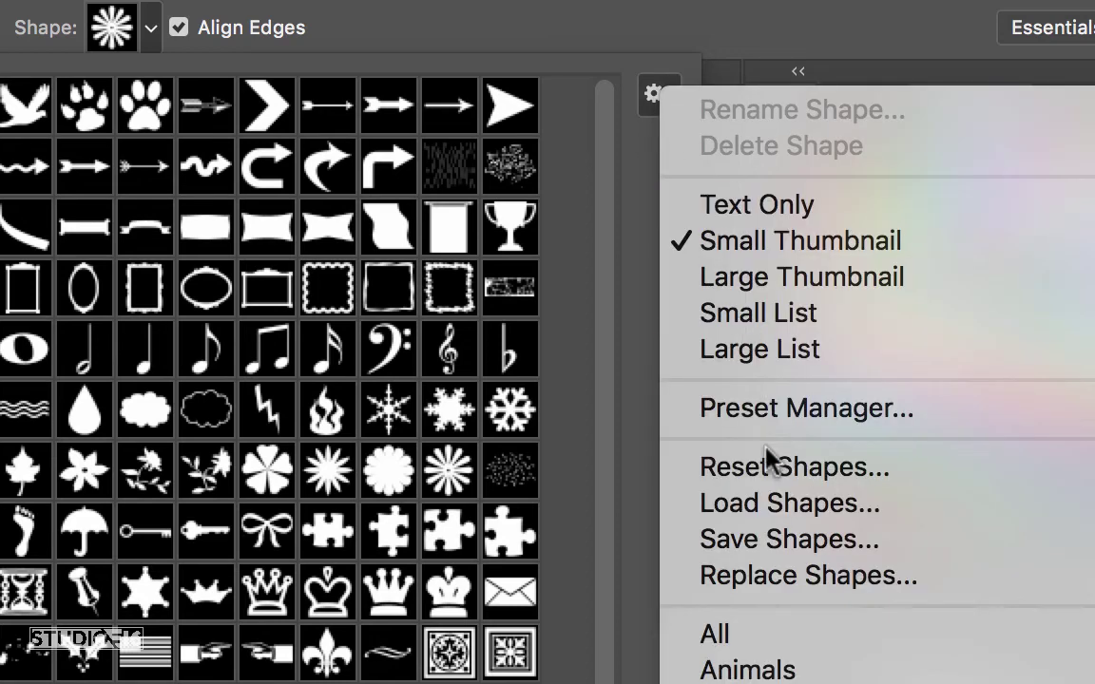
left_click(772, 635)
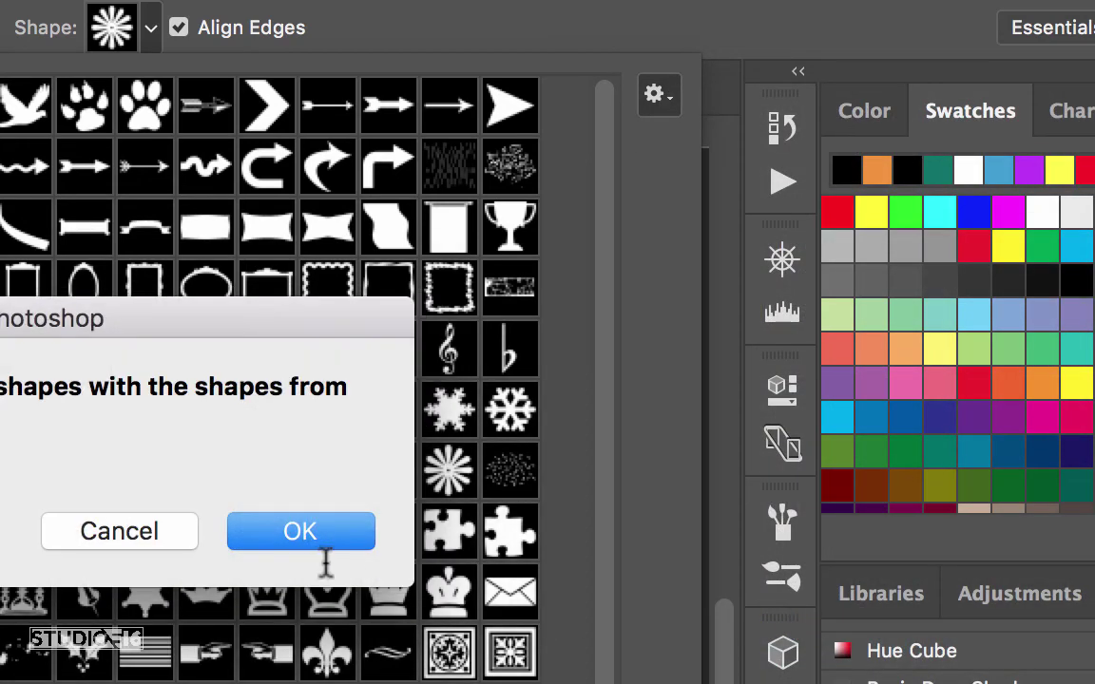
left_click(294, 530)
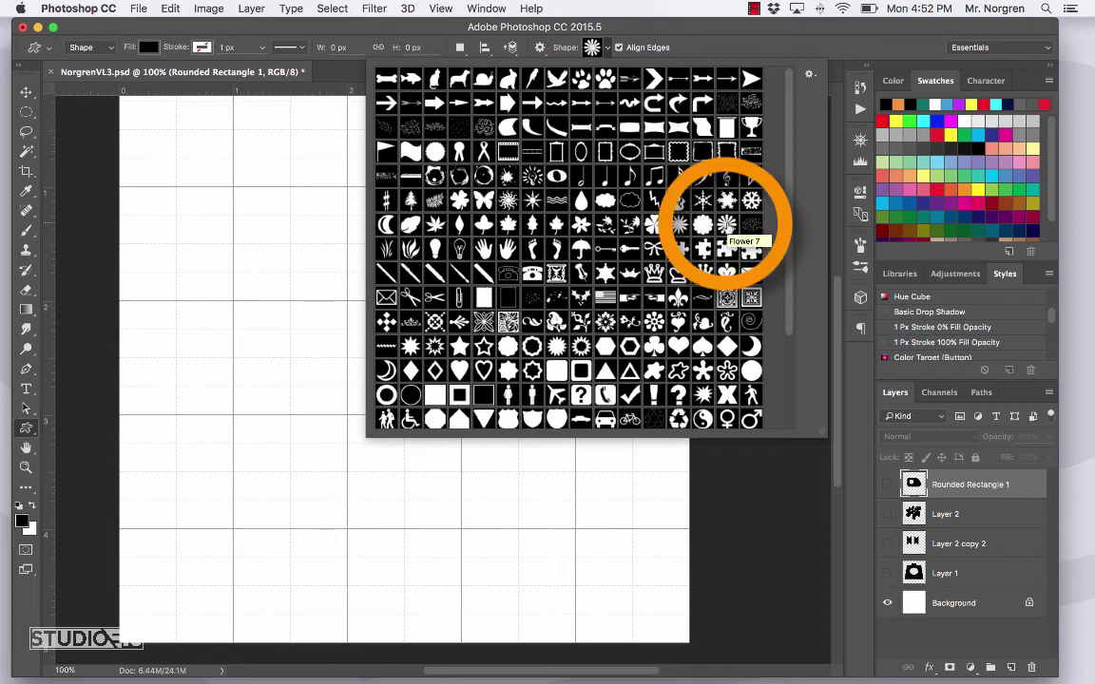
left_click(727, 224)
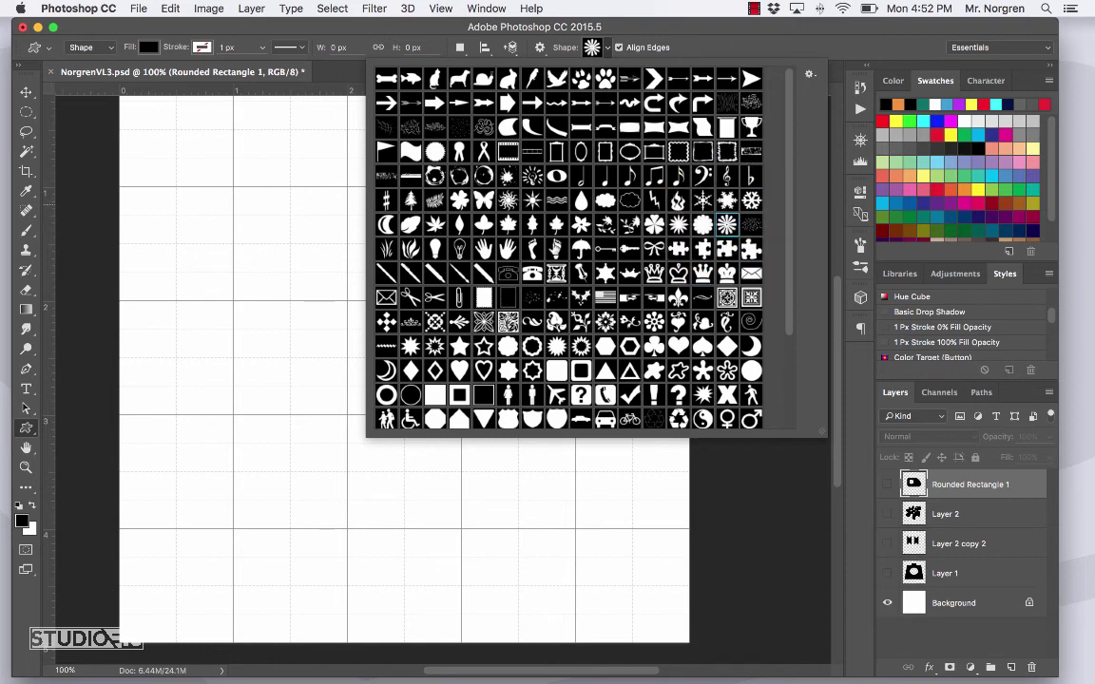
left_click(610, 49)
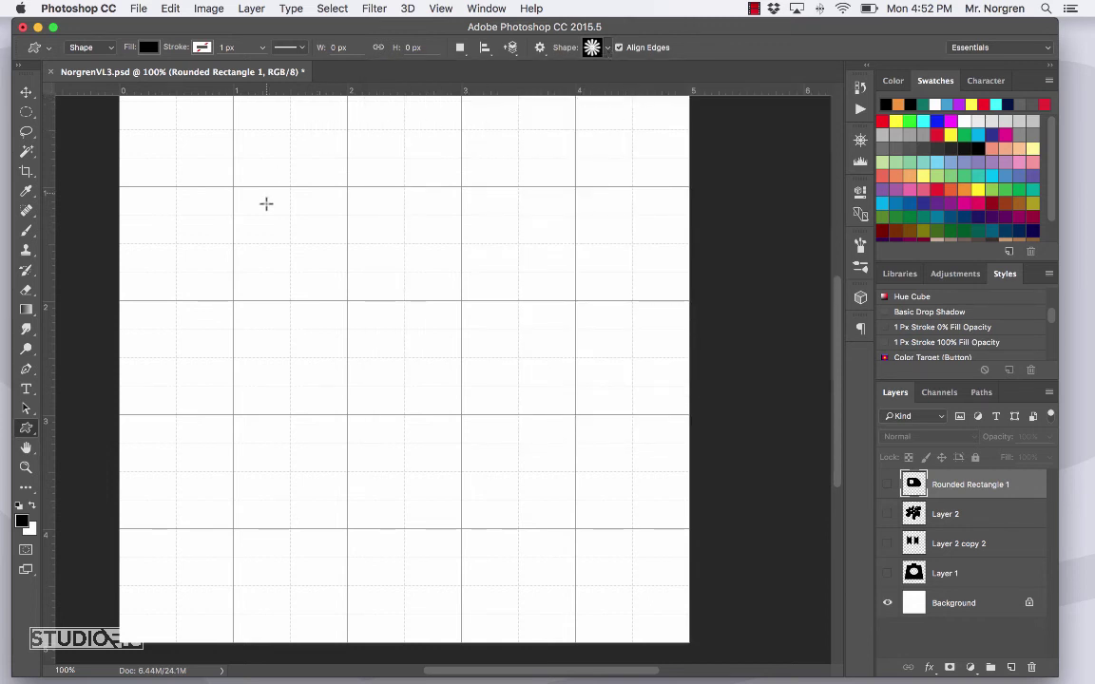
Step: Draw a large black Flower 7 shape and move it to the canvas centre
left_click_drag(225, 184, 577, 530)
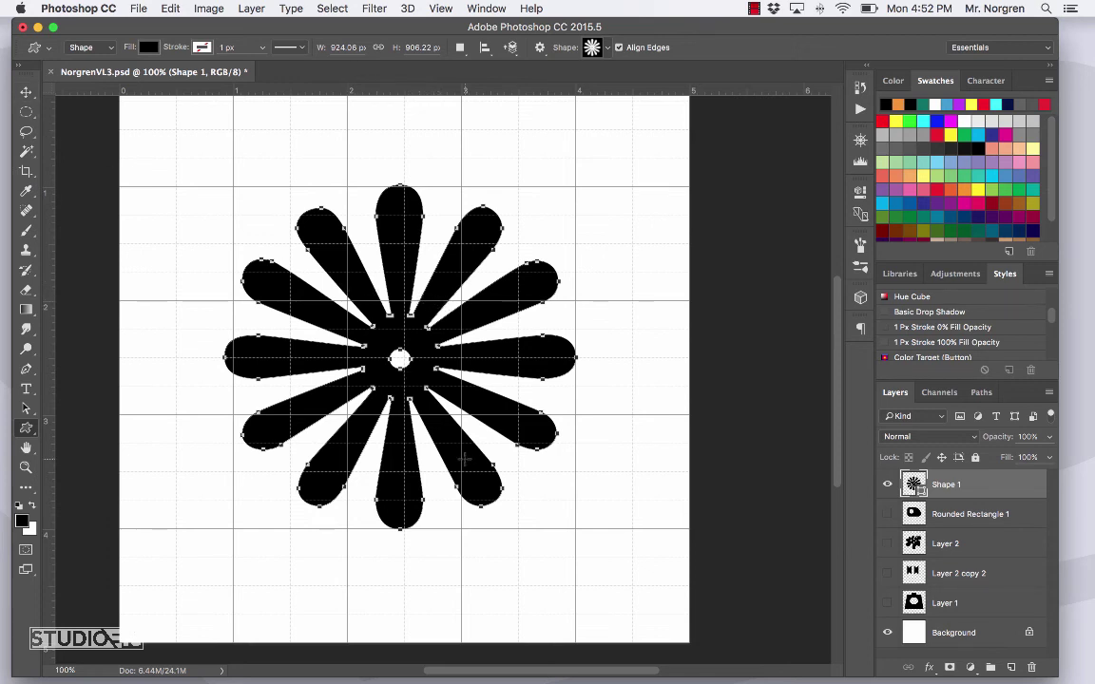
key("v")
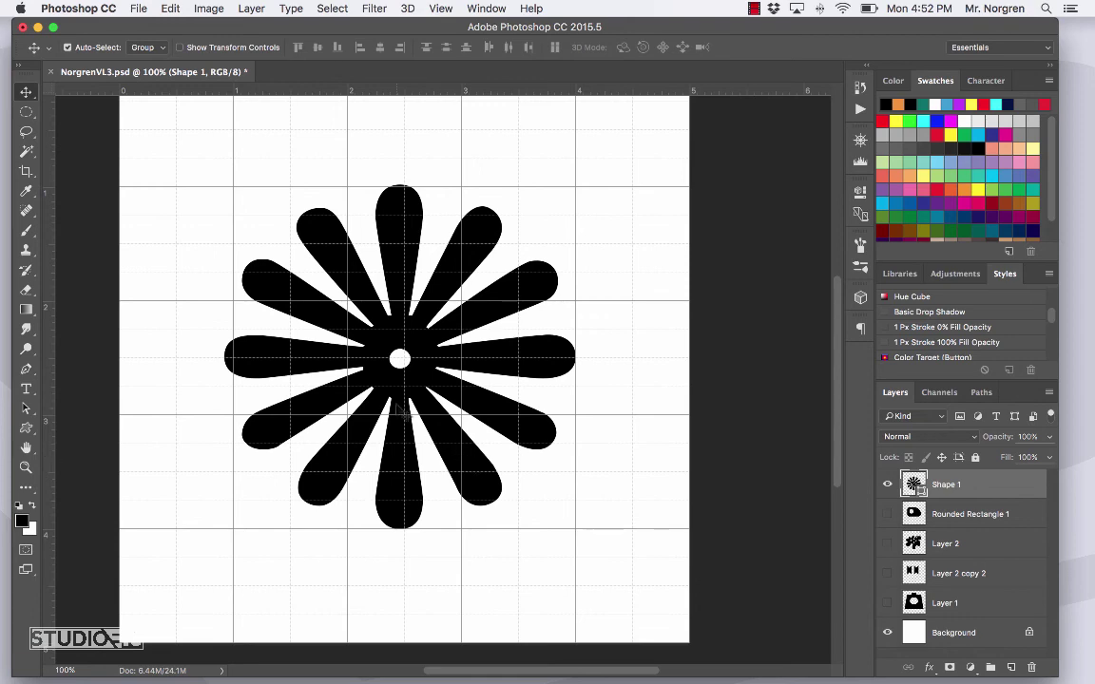
mouse_move(397, 390)
left_mouse_down()
mouse_move(423, 379)
mouse_move(390, 413)
mouse_move(409, 375)
mouse_move(399, 375)
left_mouse_up()
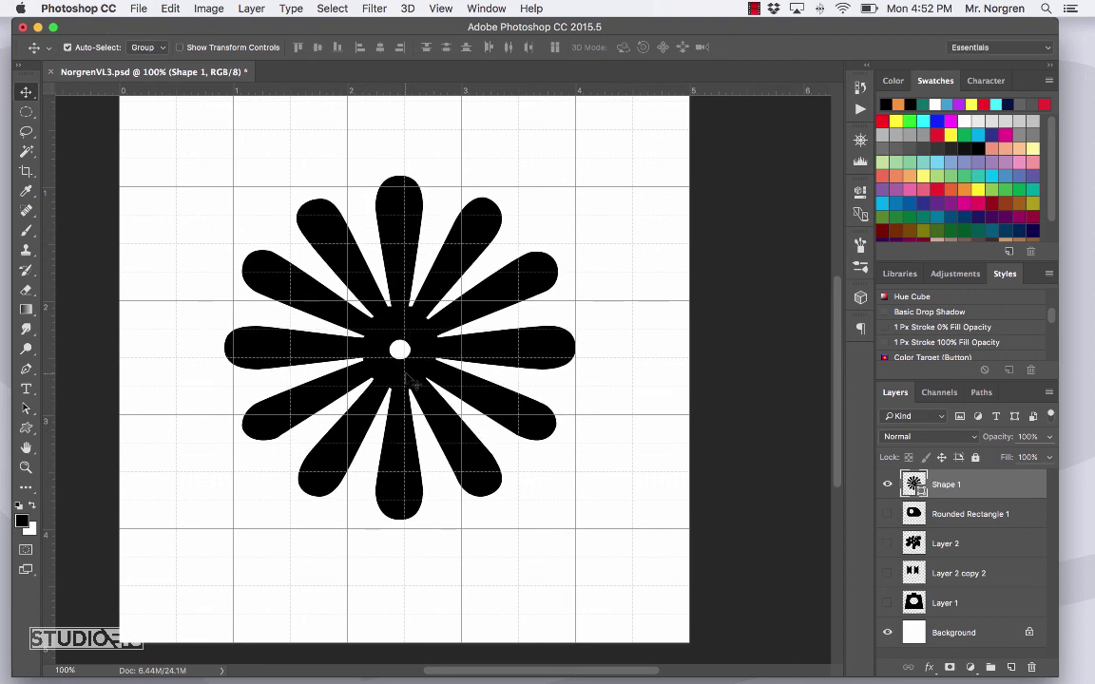
key("super+t")
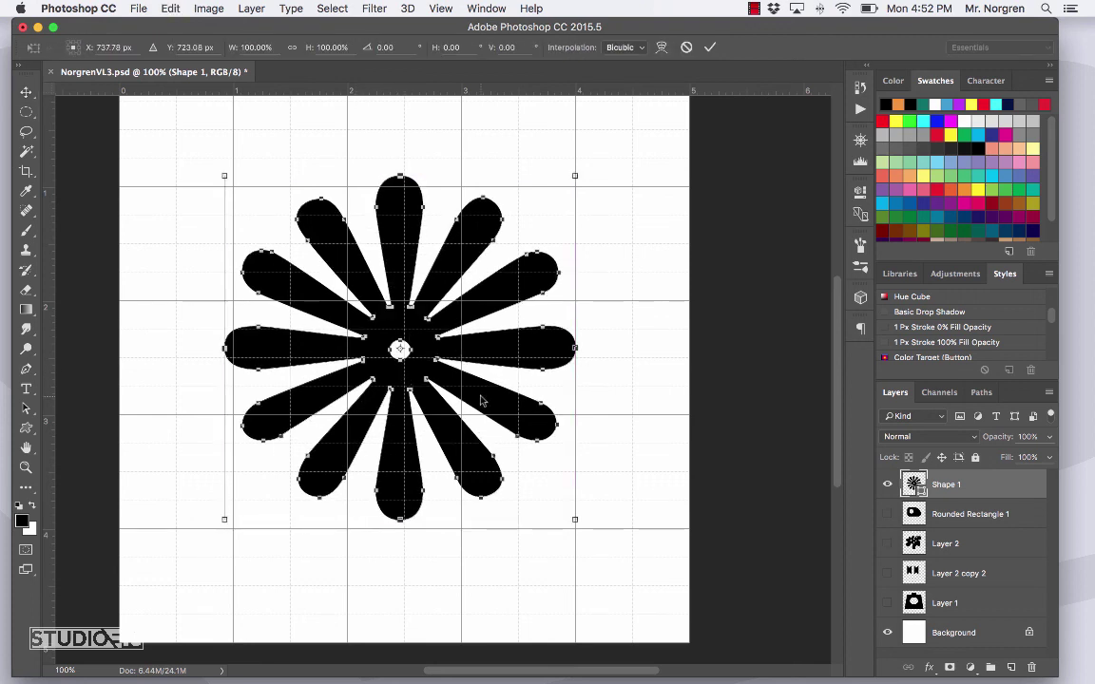
right_click(481, 402)
left_click(656, 330)
key("Return")
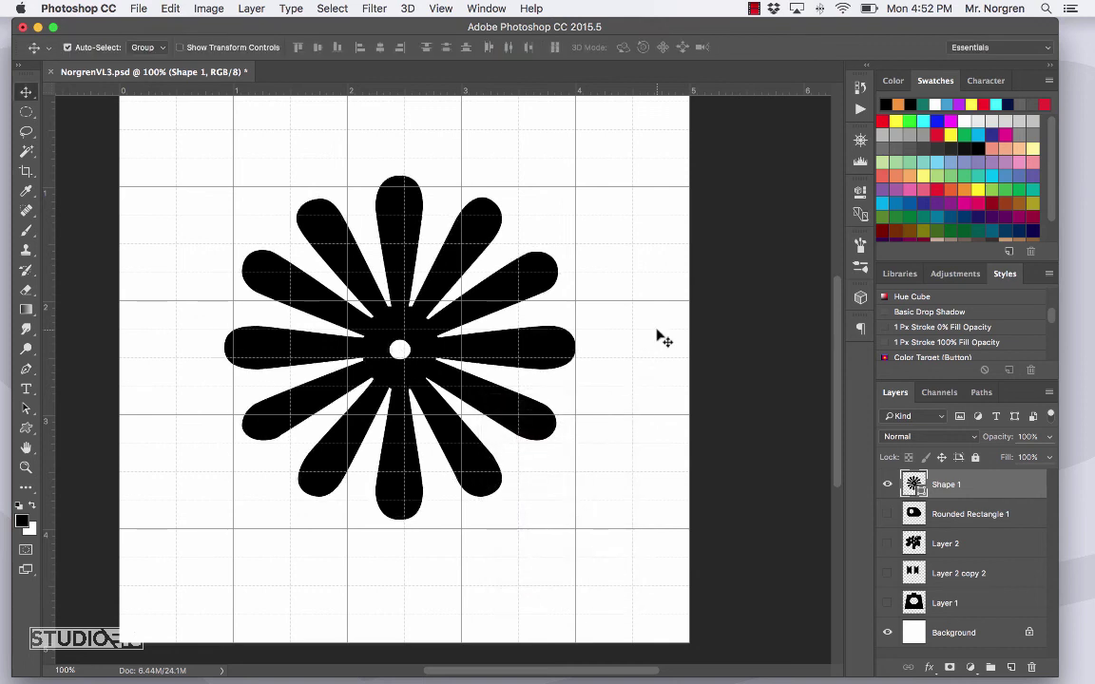
Step: Draw an elliptical selection circle centred on the flower's middle
left_click(26, 113)
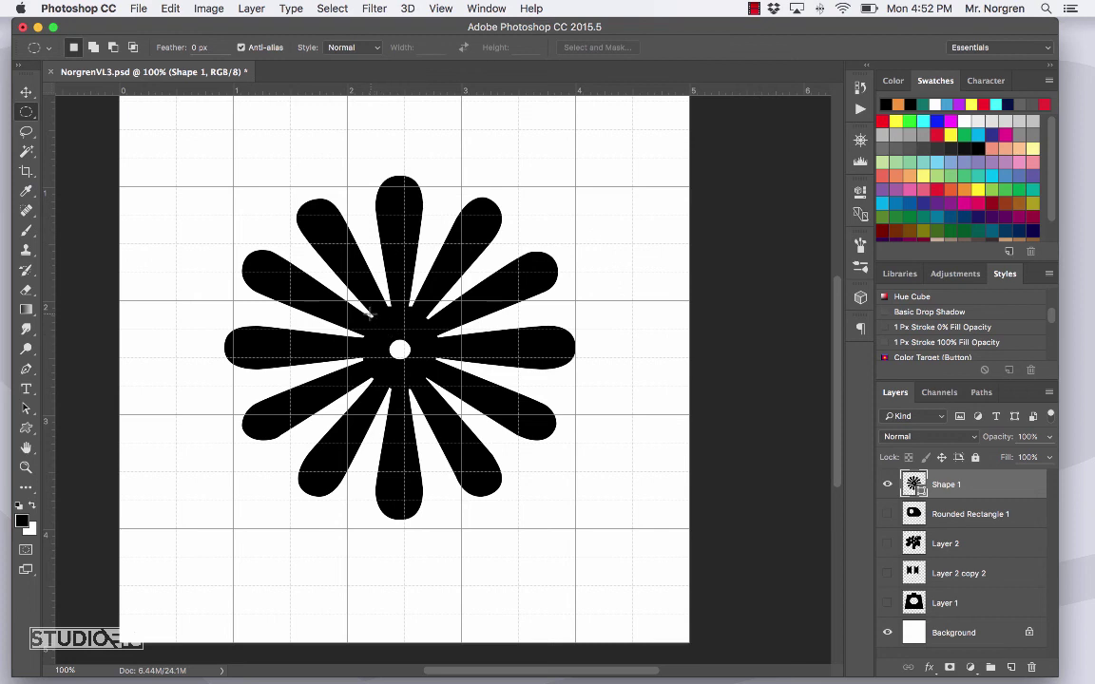
left_click_drag(364, 306, 444, 392)
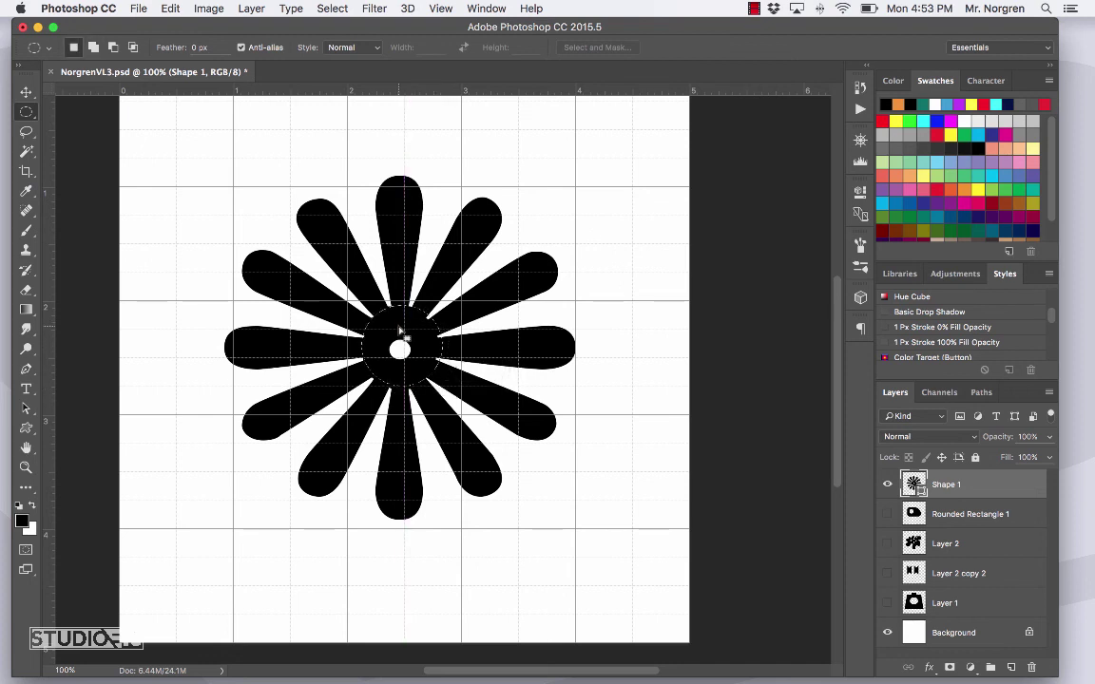
left_click_drag(401, 330, 395, 337)
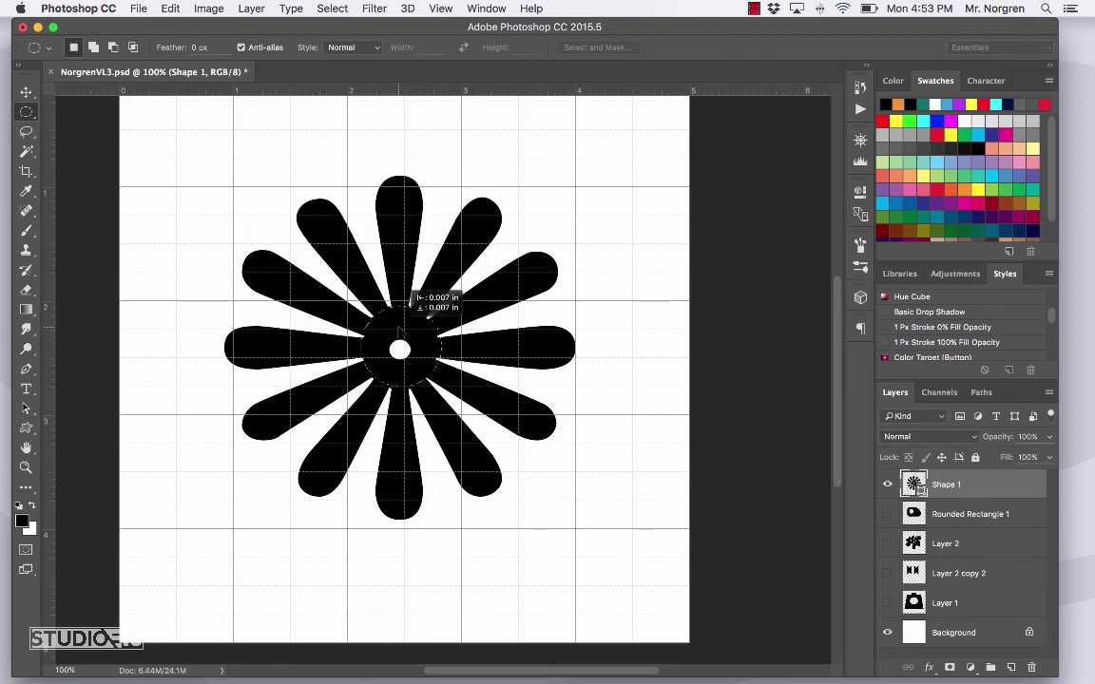
left_click_drag(400, 332, 401, 333)
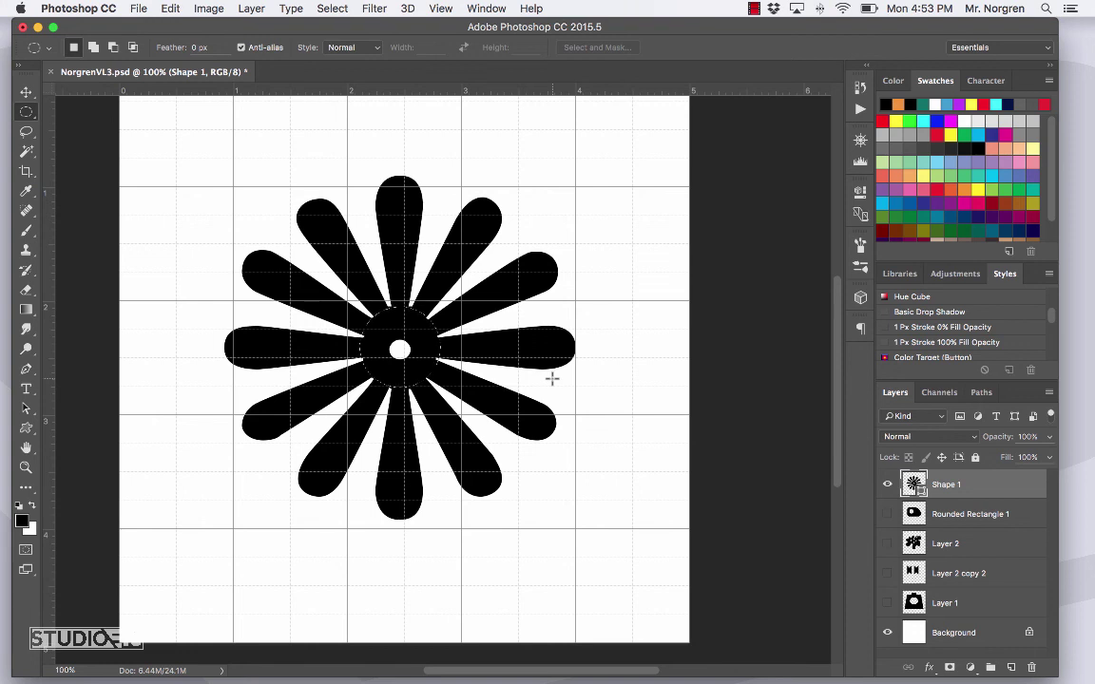
Step: Rasterize the Shape 1 layer and delete the selected centre to hollow out the flower
key("Delete")
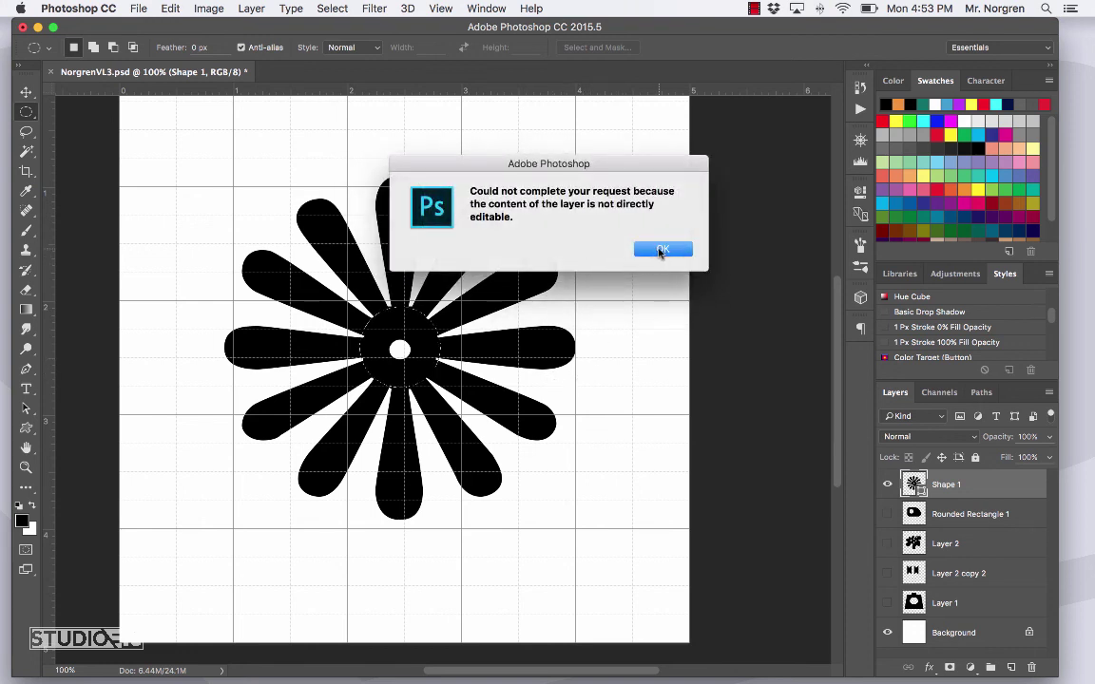
left_click(661, 250)
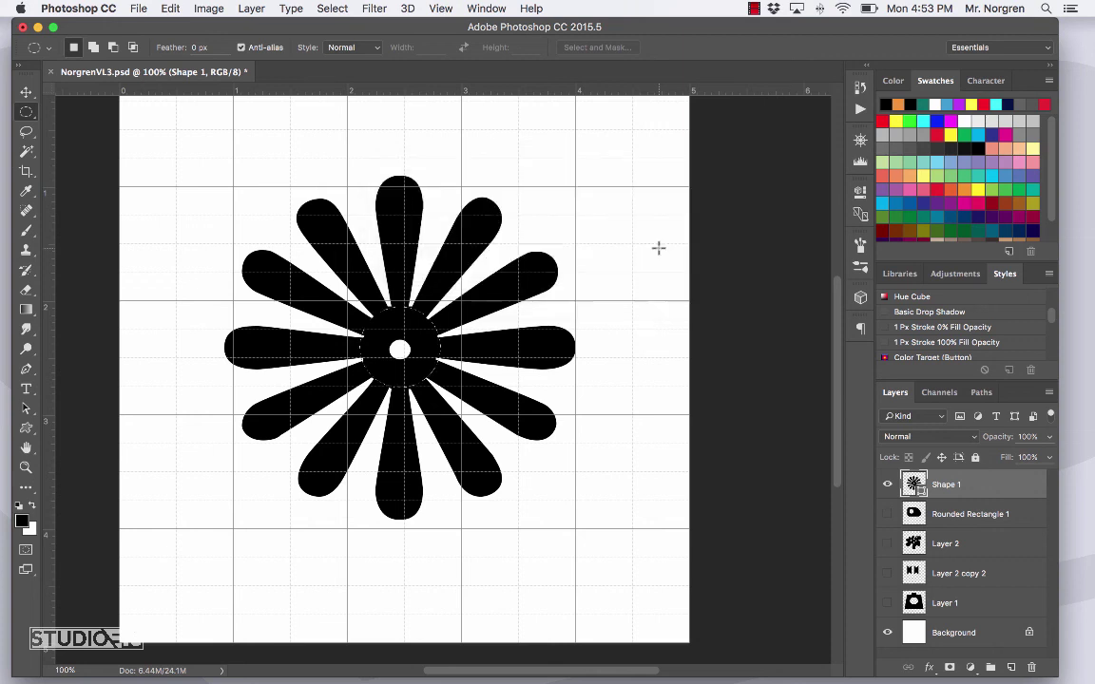
right_click(949, 486)
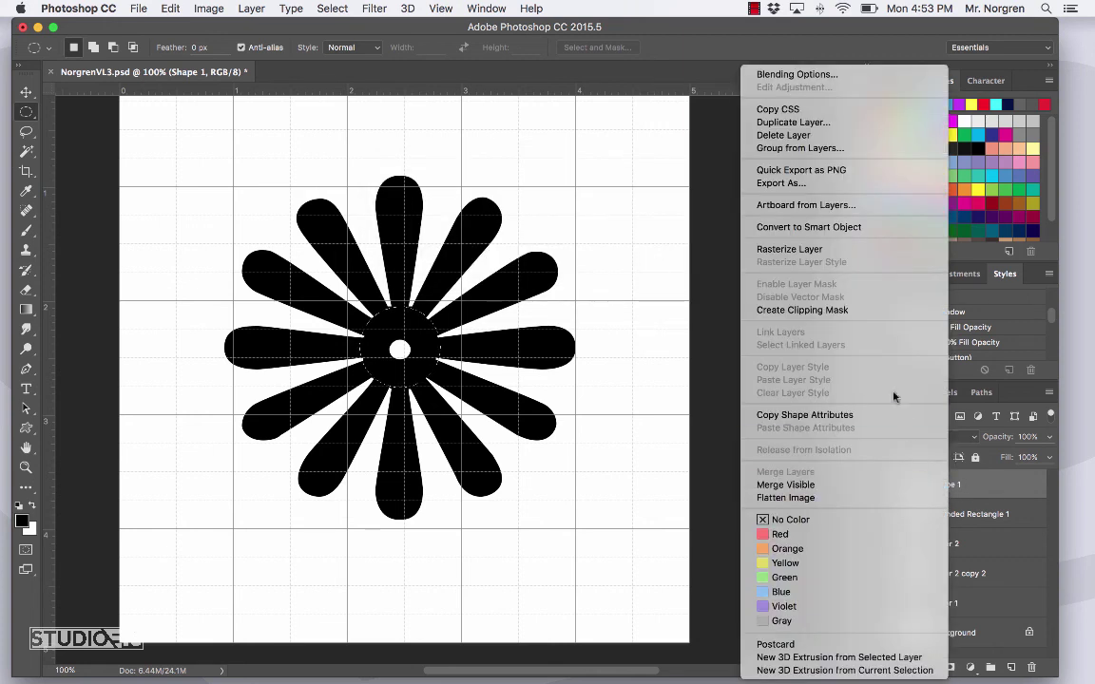
left_click(826, 252)
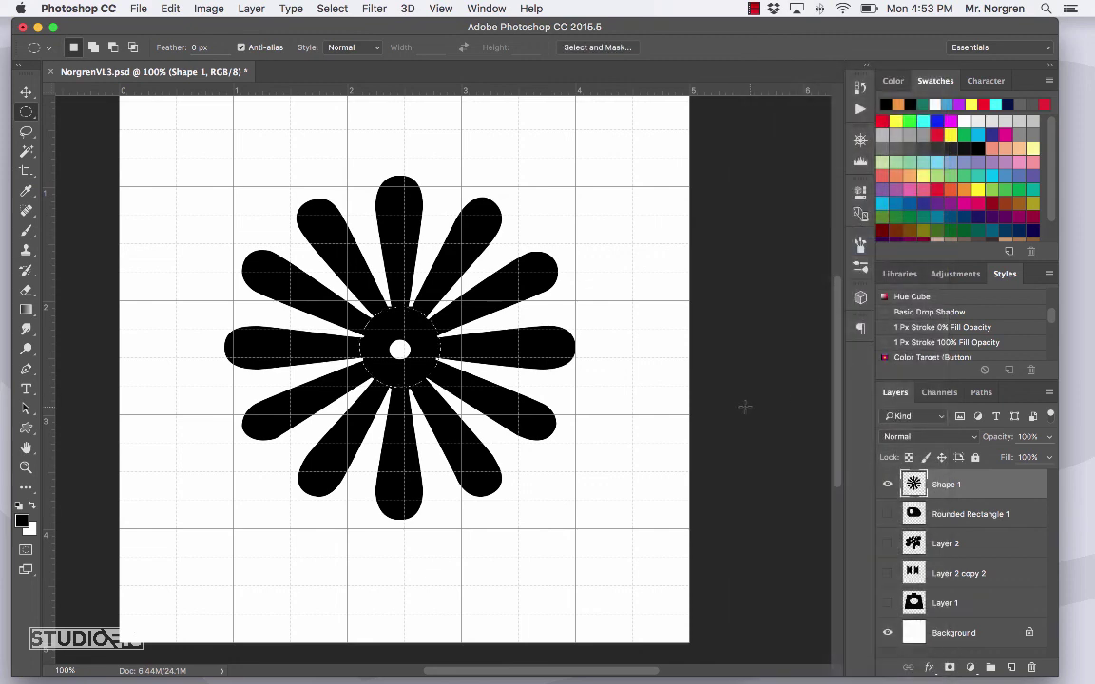
key("Delete")
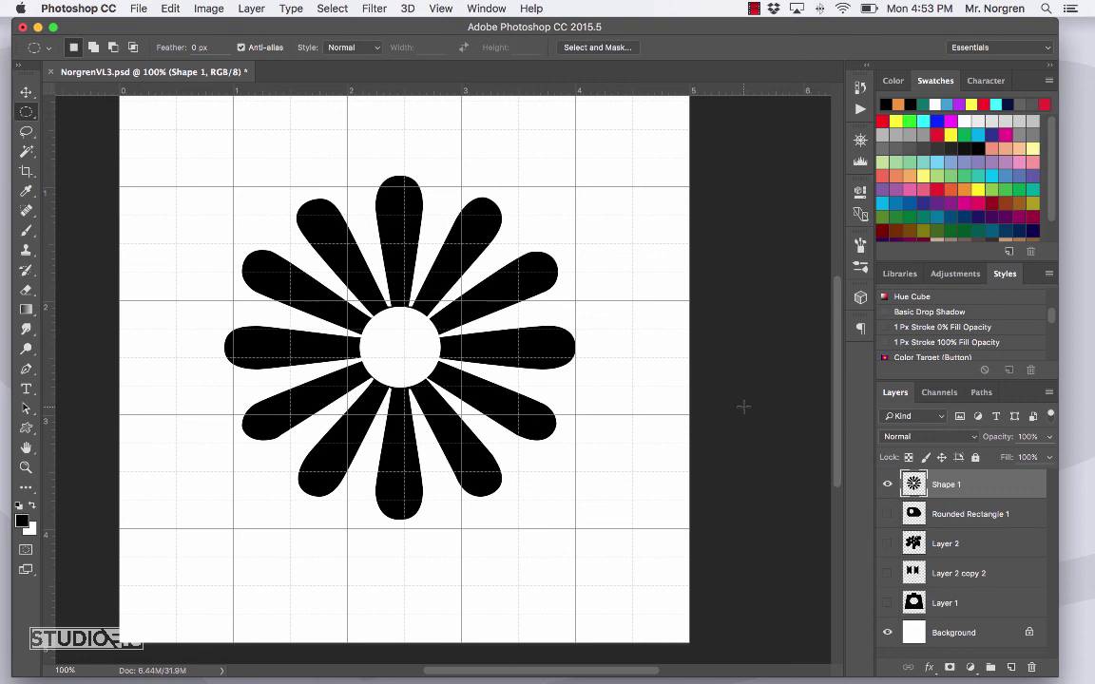
Step: Save NorgrenVL3.psd with the hollow-centred flower
key("super+s")
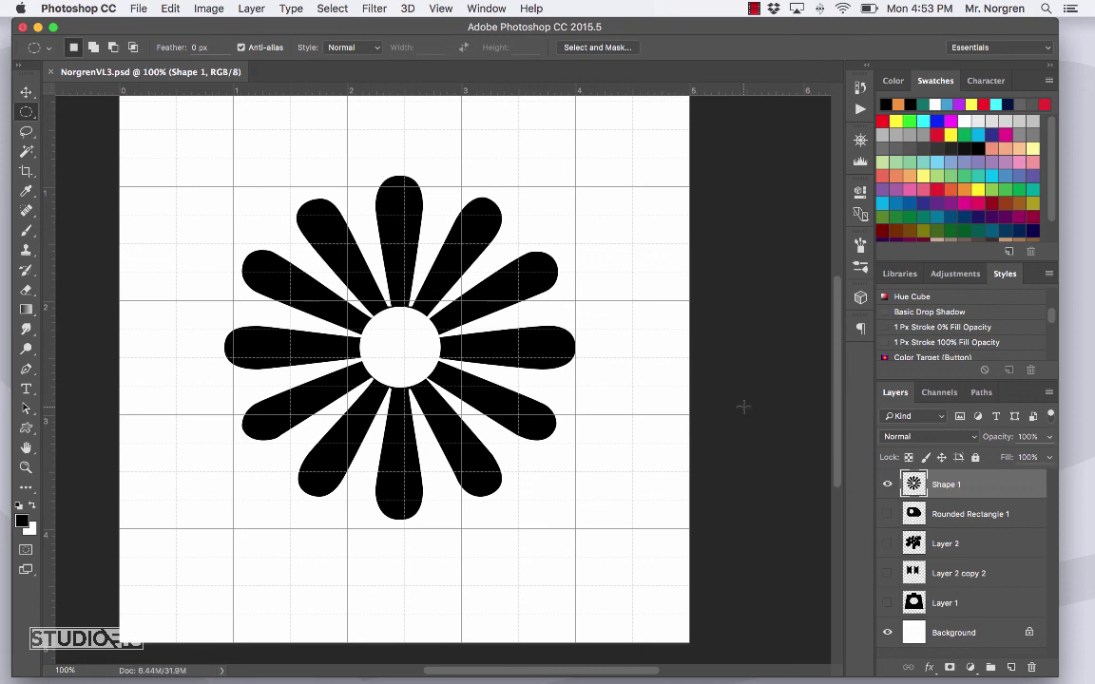